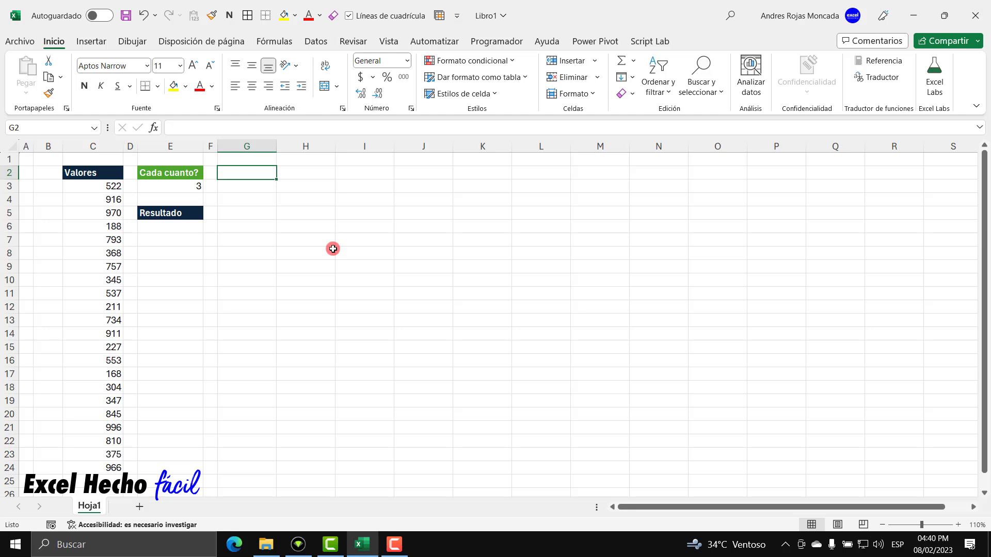
# Step: Review the values in C3:C24, the interval in E3 and the empty cells under Resultado
pyautogui.moveTo(108, 187); pyautogui.dragTo(100, 464)
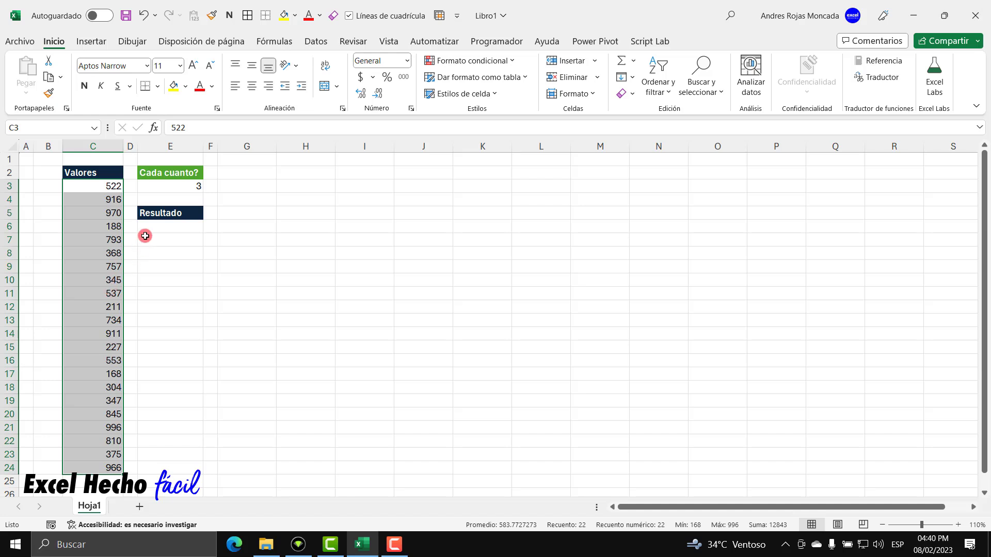
pyautogui.click(157, 186)
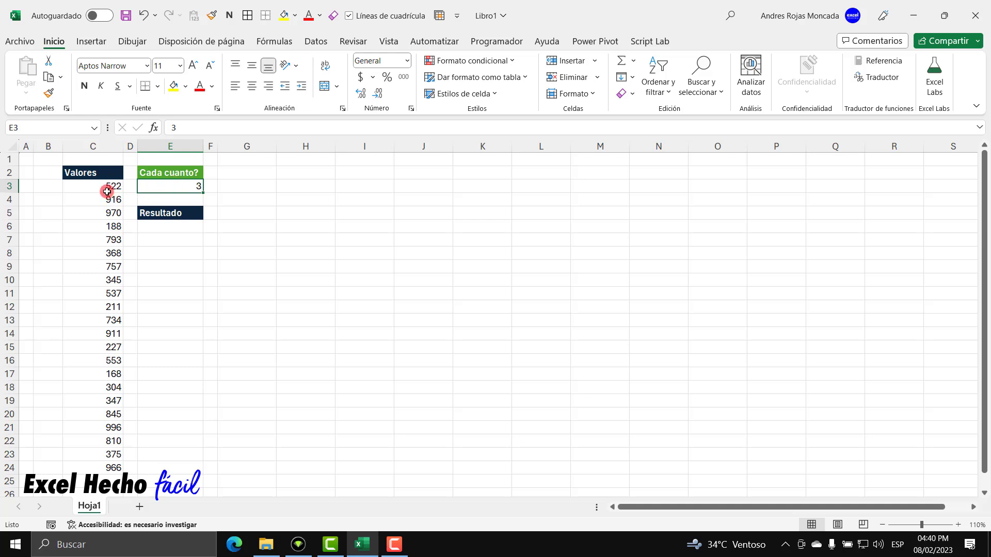
pyautogui.moveTo(155, 224); pyautogui.dragTo(156, 332)
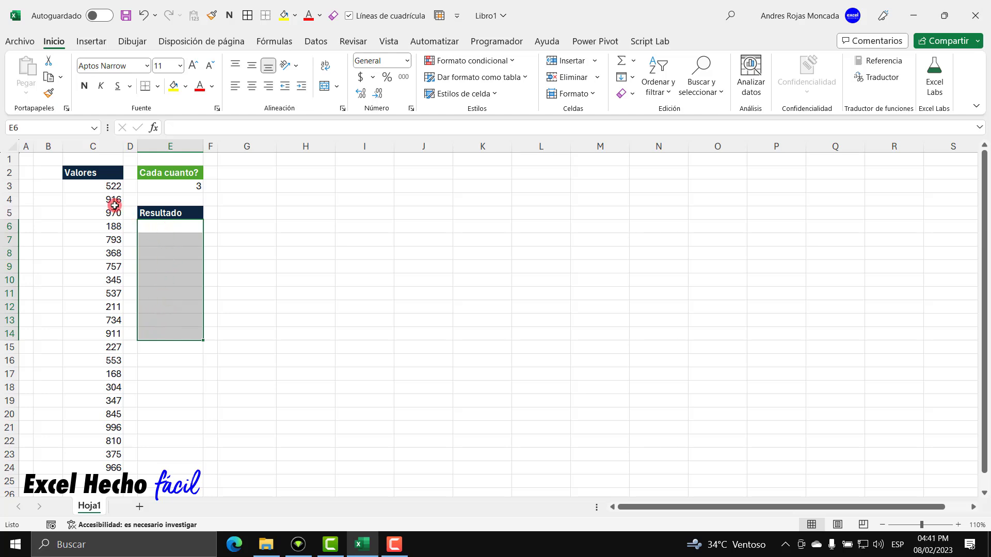
pyautogui.moveTo(105, 188); pyautogui.dragTo(98, 454)
pyautogui.click(93, 348)
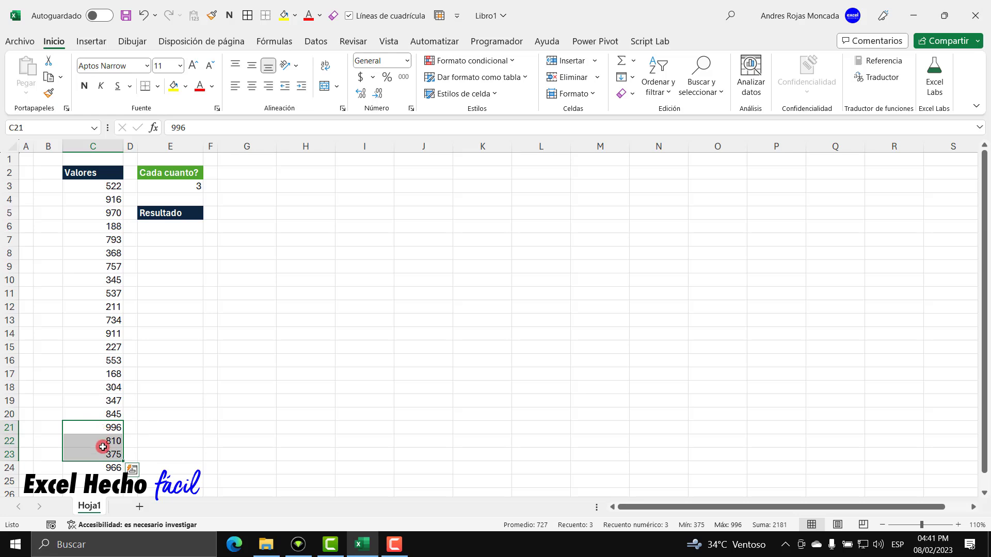
pyautogui.click(105, 468)
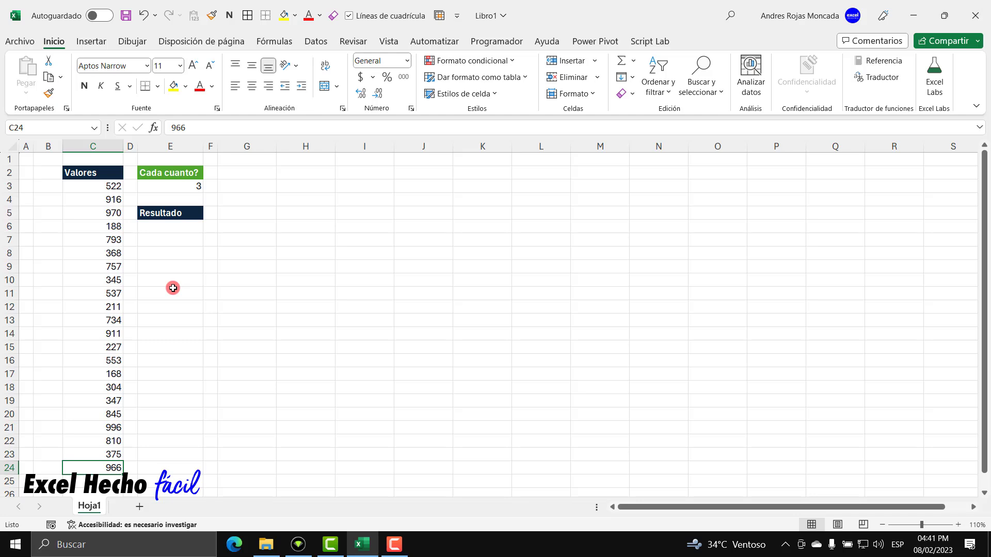
# Step: Enter the header Item in cell B2 beside the Valores header
pyautogui.click(49, 174)
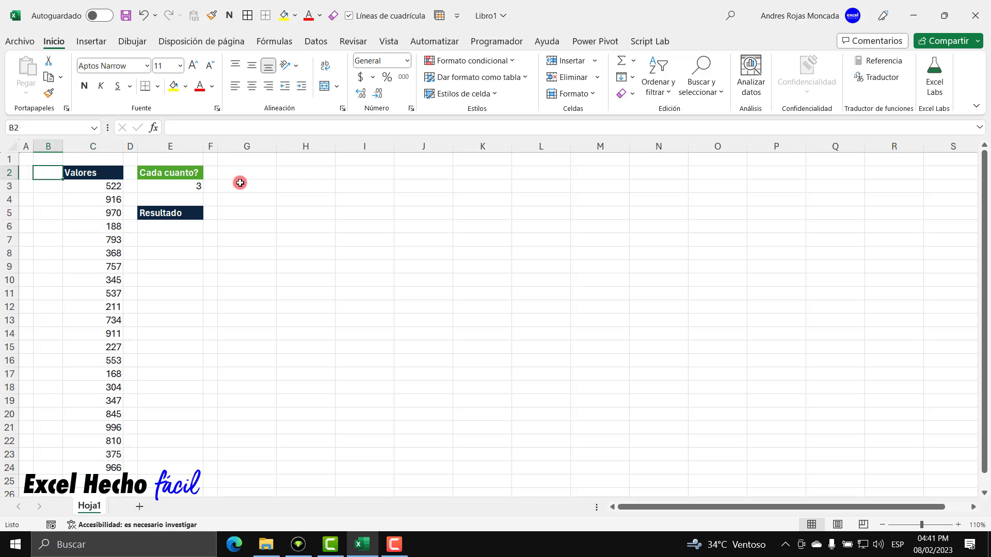
pyautogui.write('Item')
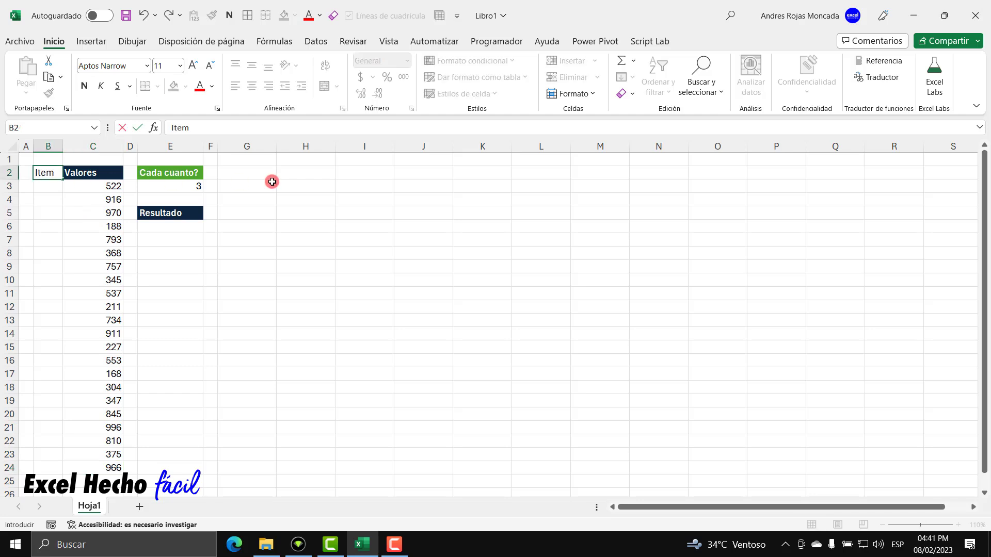
pyautogui.press('Return')
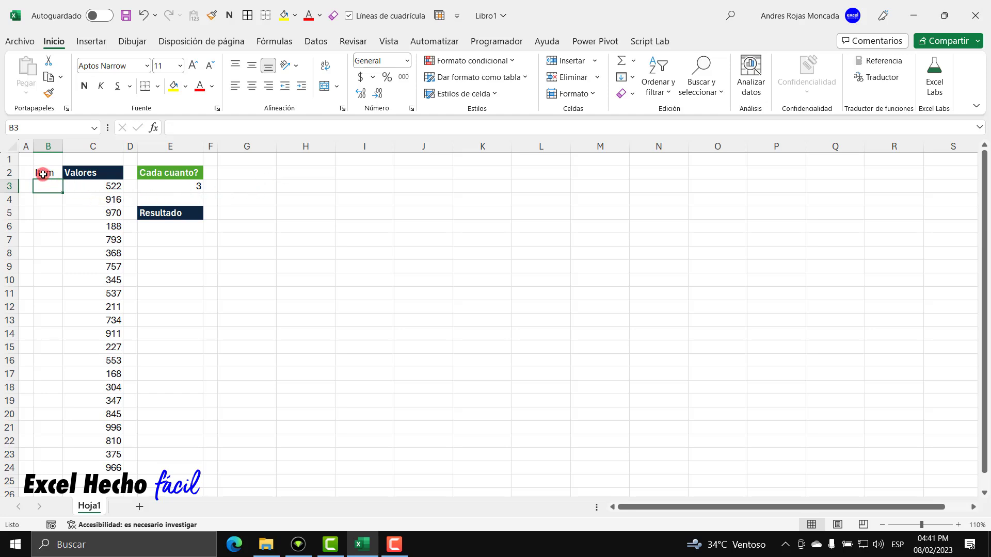
# Step: Copy the Valores header's formatting onto the Item header and change its fill to the green theme colour
pyautogui.click(77, 173)
pyautogui.click(49, 93)
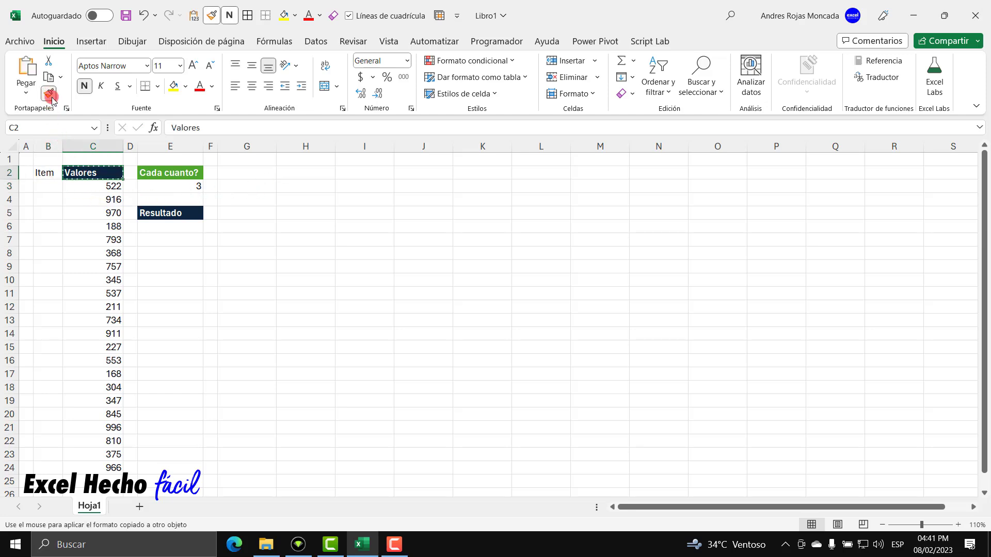
pyautogui.click(48, 171)
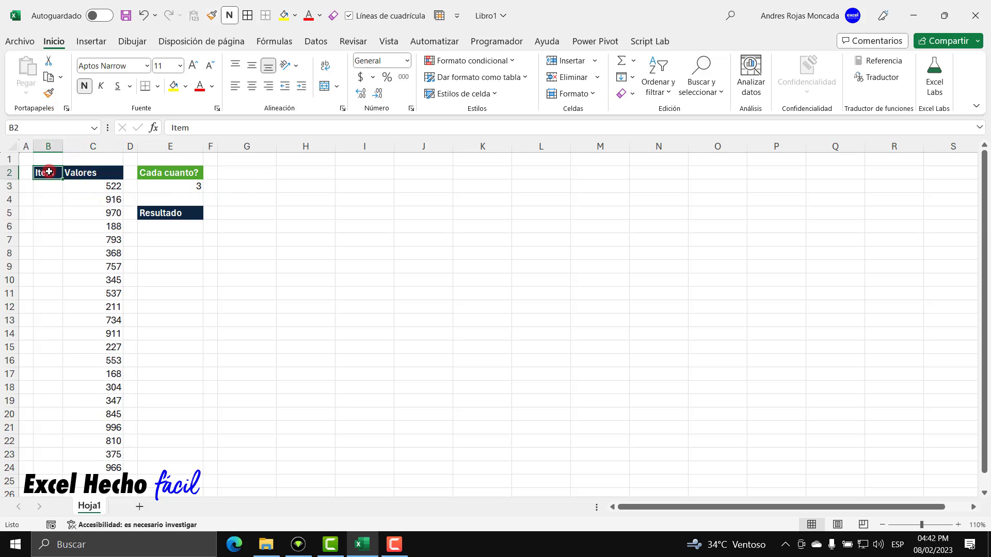
pyautogui.click(185, 86)
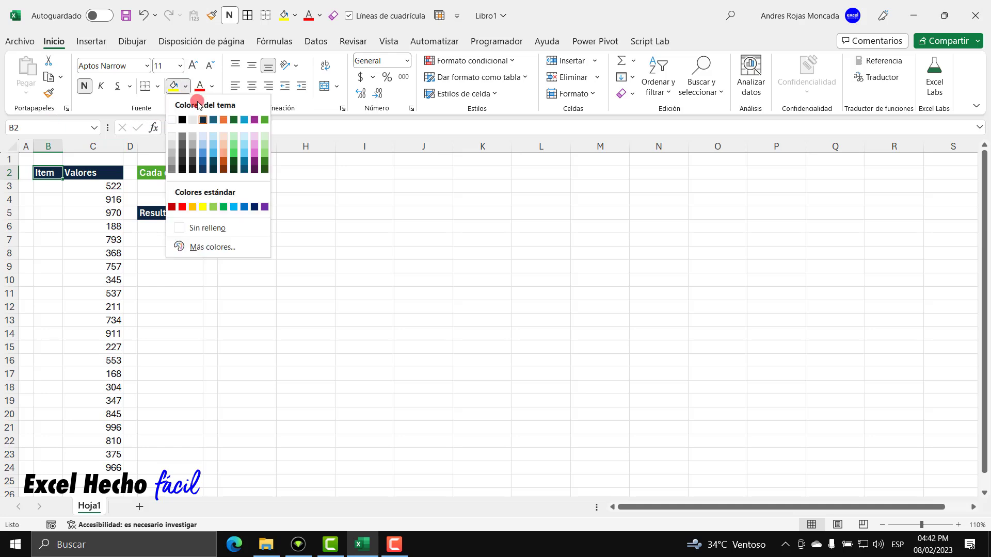
pyautogui.click(265, 120)
# Step: Start a SECUENCIA formula in cell B3 and move its argument hint clear of the values
pyautogui.click(49, 184)
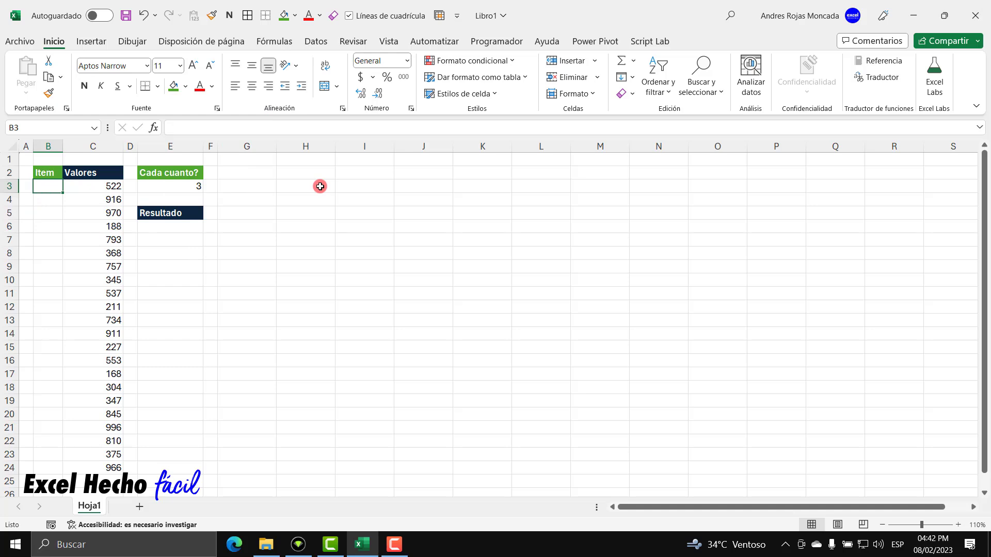
pyautogui.write('=')
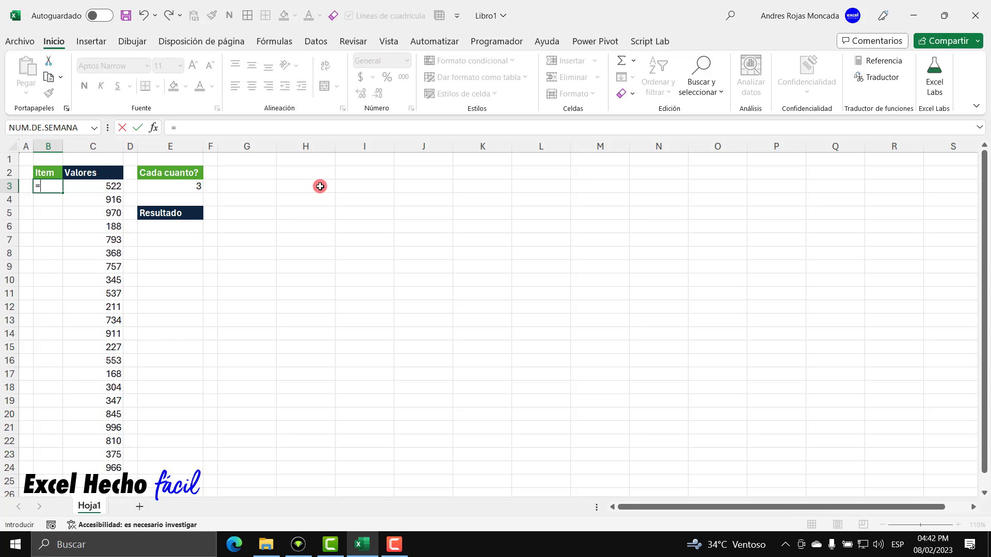
pyautogui.write('secu')
pyautogui.press('Tab')
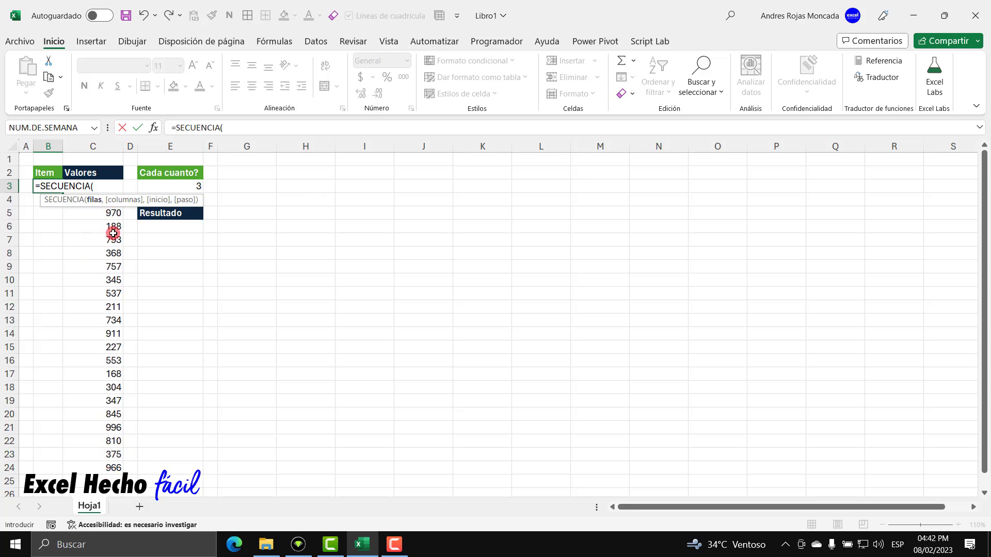
pyautogui.moveTo(158, 202); pyautogui.dragTo(361, 175)
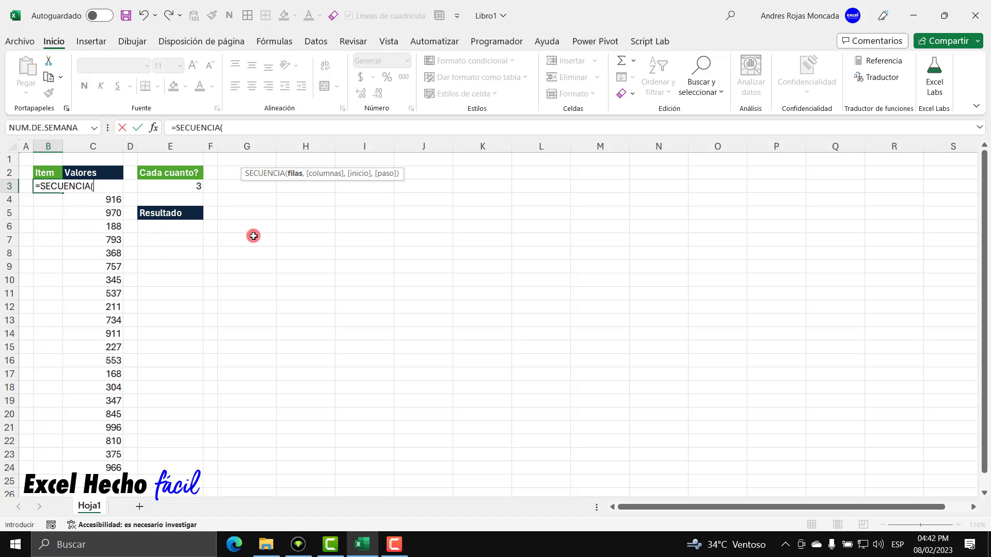
# Step: Supply the number of rows for SECUENCIA with CONTARA(C3:C24)
pyautogui.write('contar')
pyautogui.press('Down')
pyautogui.press('Down')
pyautogui.press('Down')
pyautogui.press('Down')
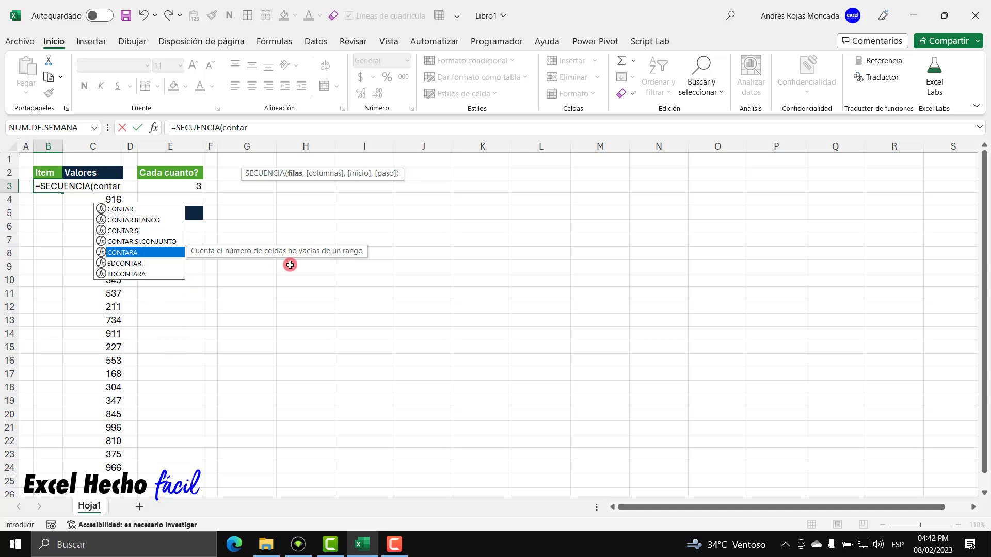
pyautogui.press('Tab')
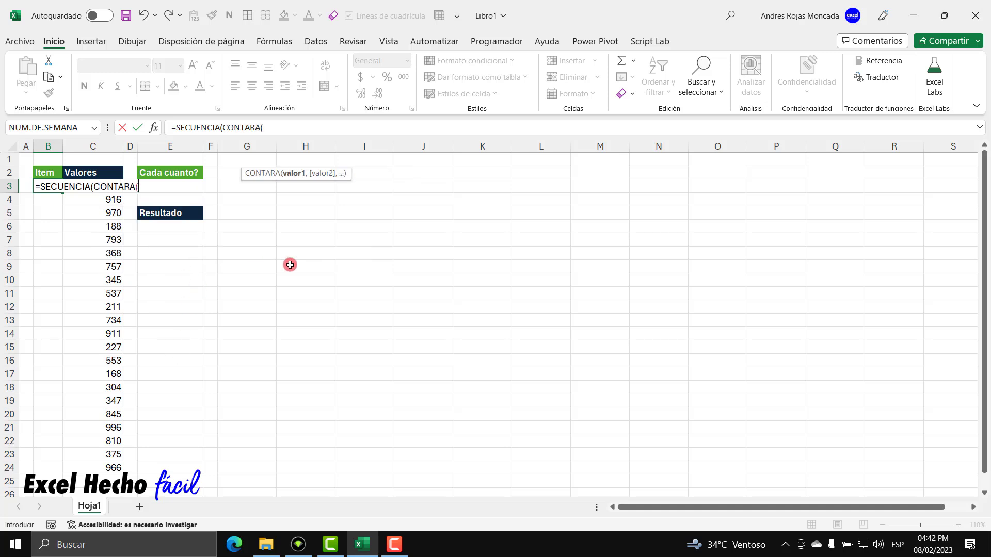
pyautogui.click(110, 467)
pyautogui.moveTo(110, 467); pyautogui.dragTo(110, 188)
pyautogui.write(')')
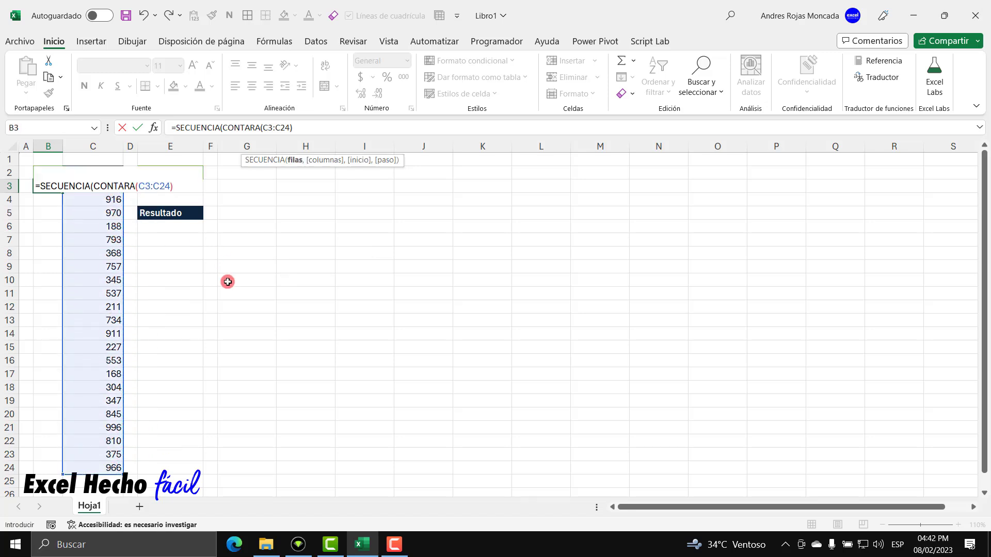
# Step: Evaluate the CONTARA(C3:C24) part inside the formula and restore the original expression
pyautogui.hotkey('ctrl', 'shift', 'Left')
pyautogui.hotkey('ctrl', 'shift', 'Left')
pyautogui.hotkey('ctrl', 'shift', 'Left')
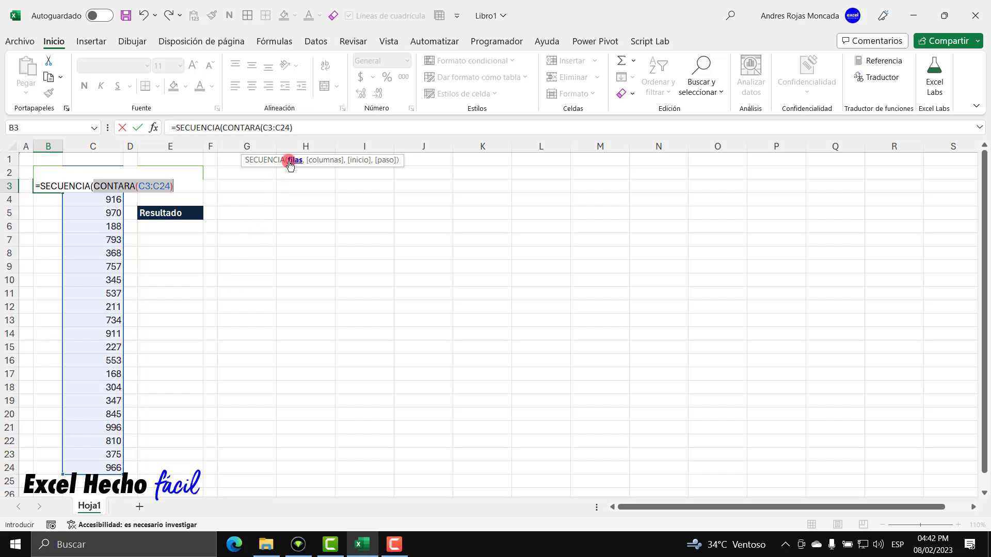
pyautogui.press('F9')
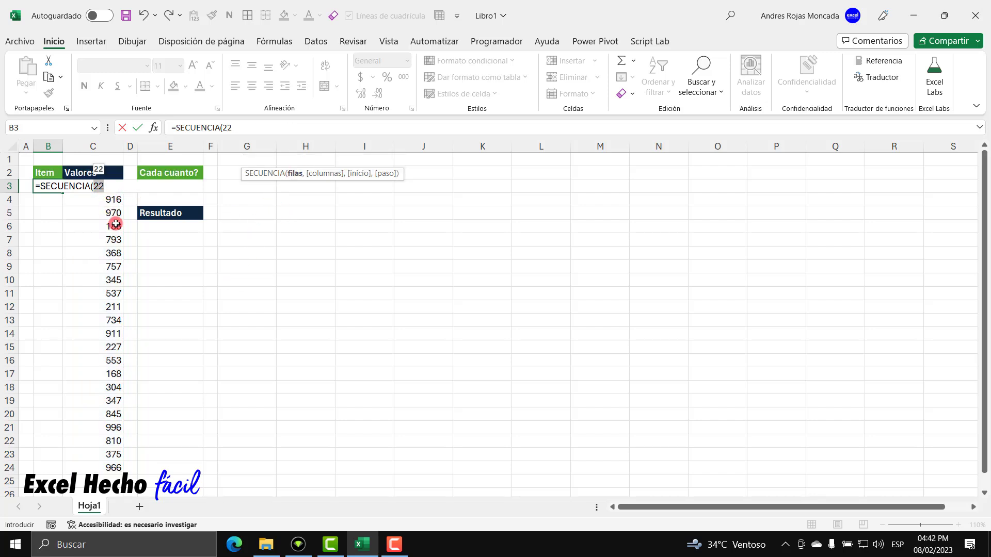
pyautogui.hotkey('ctrl', 'z')
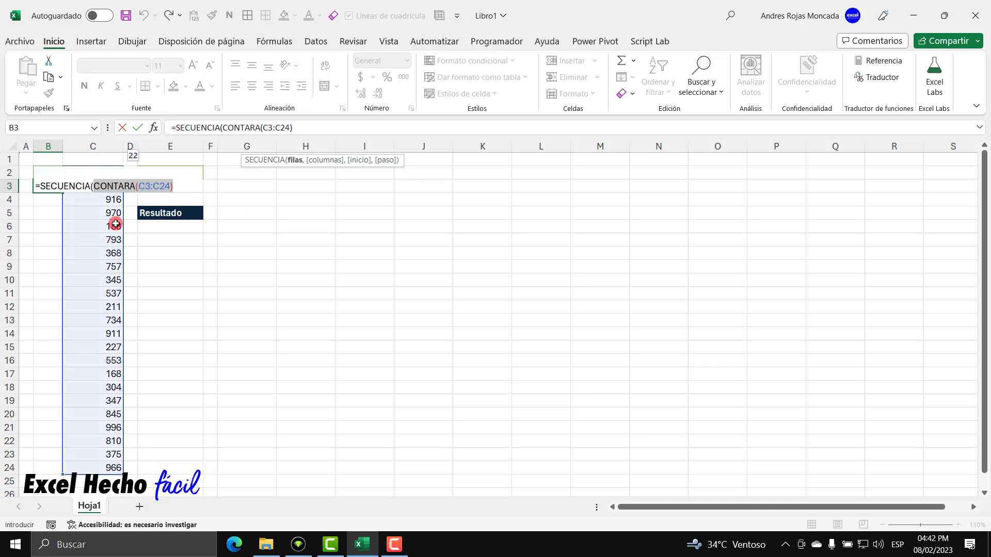
pyautogui.press('F2')
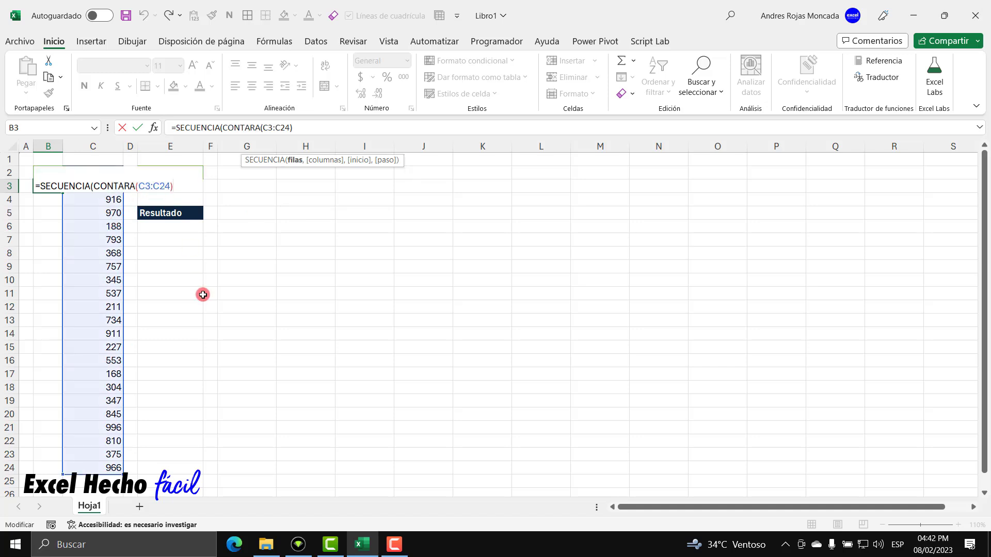
# Step: Close the SECUENCIA function, preview its evaluated array and restore the formula text
pyautogui.write(')')
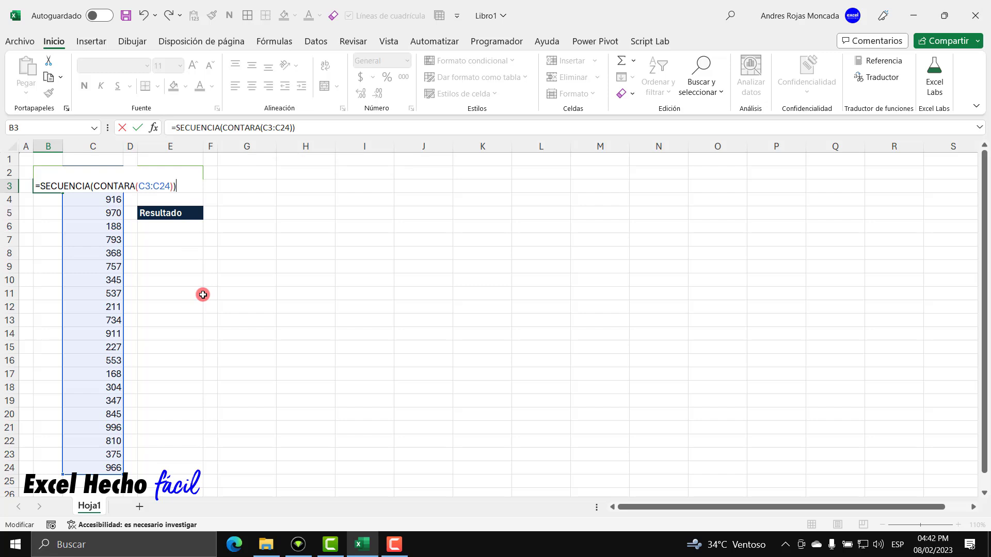
pyautogui.press('F9')
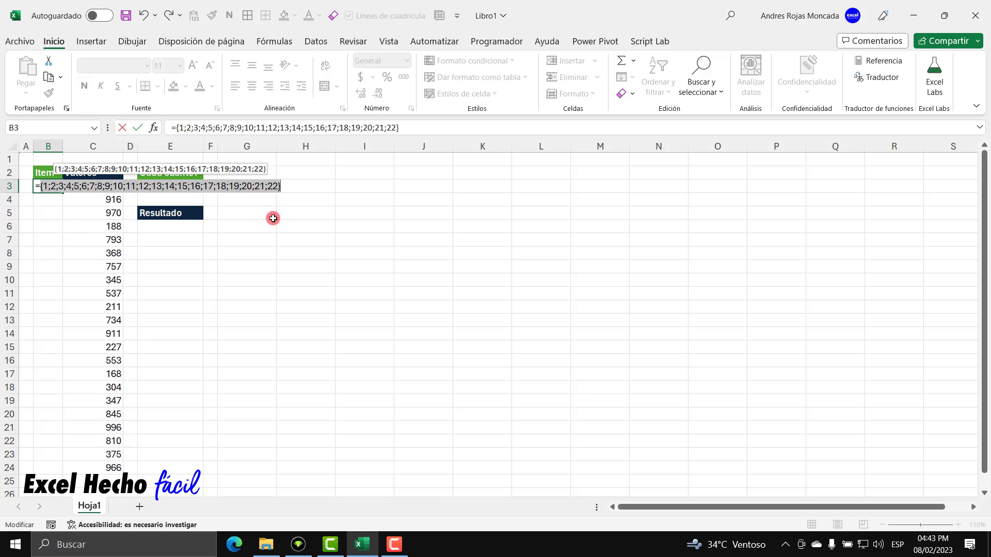
pyautogui.hotkey('ctrl', 'z')
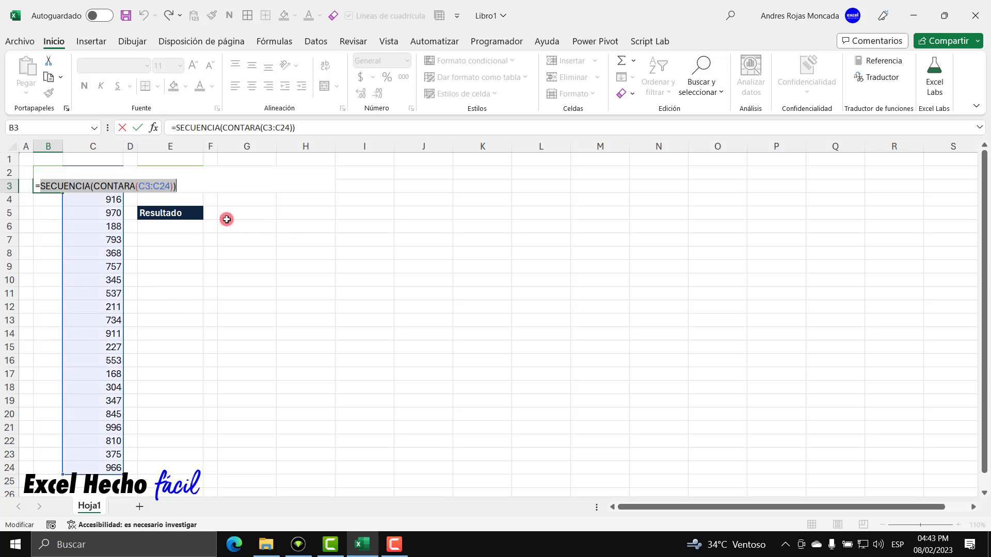
# Step: Wrap the SECUENCIA expression in B3 in the REDONDEAR.MAS function
pyautogui.click(37, 184)
pyautogui.write('red')
pyautogui.press('Down')
pyautogui.press('Down')
pyautogui.press('Down')
pyautogui.press('Down')
pyautogui.press('Tab')
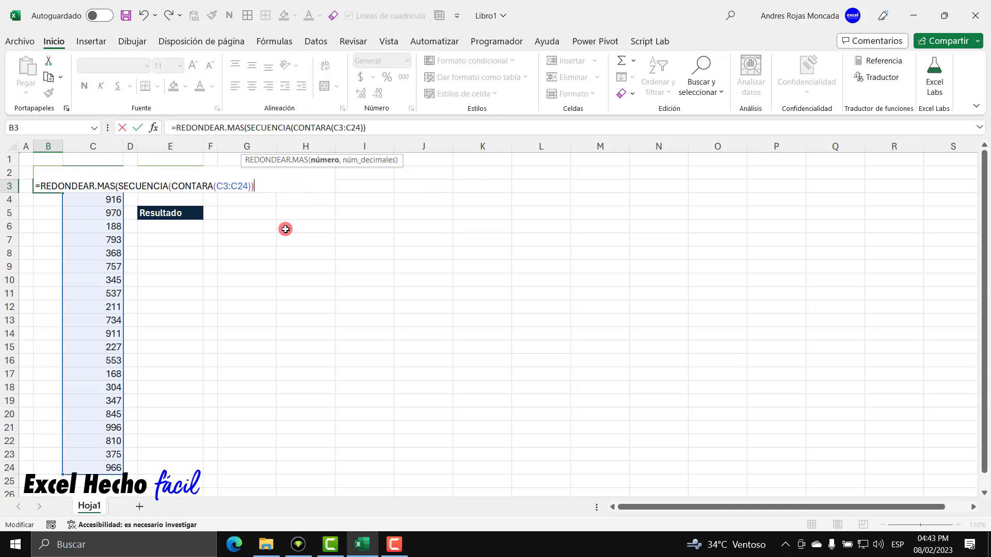
# Step: Divide the sequence by E3, set the rounding to 0 decimals and enter the formula
pyautogui.write('/')
pyautogui.click(180, 159)
pyautogui.press('Down')
pyautogui.press('Down')
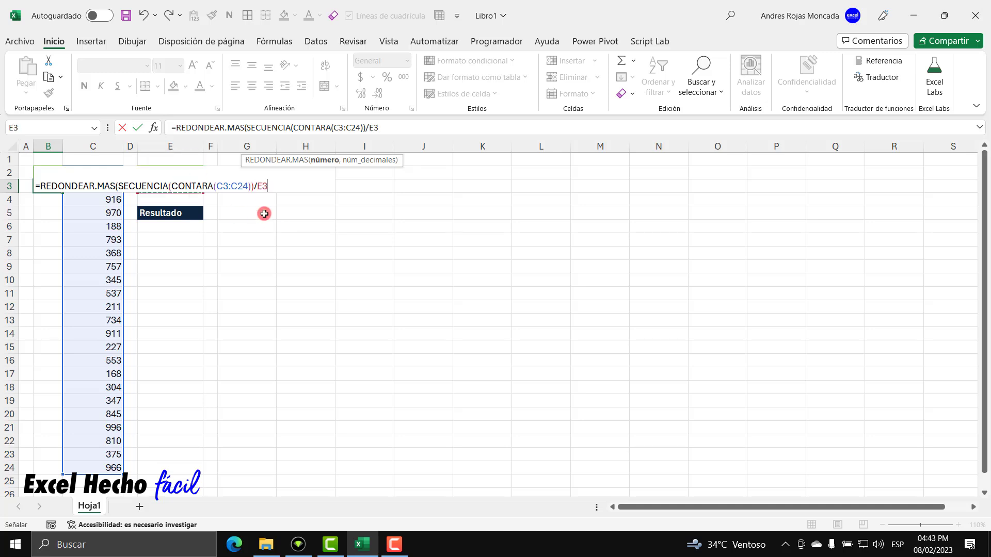
pyautogui.write(',0)')
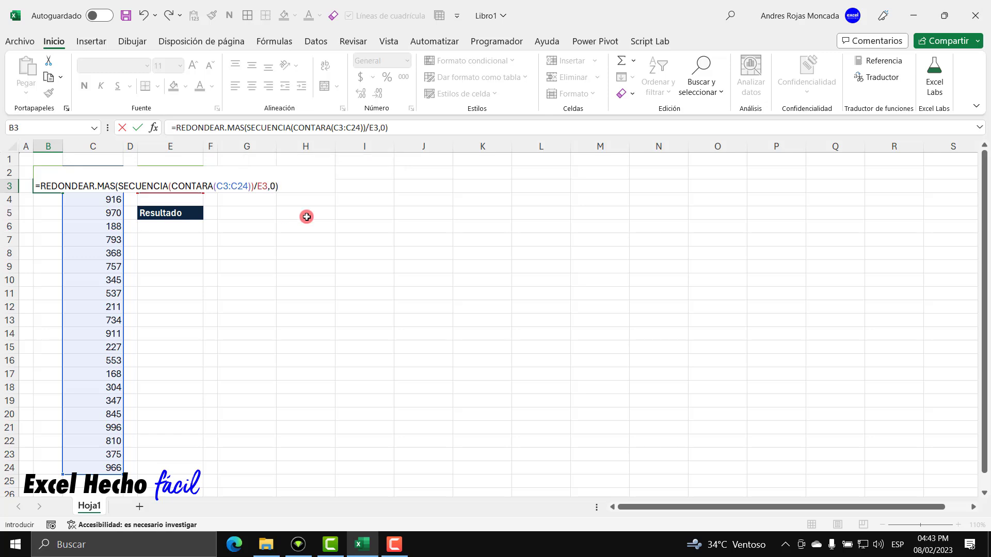
pyautogui.press('Return')
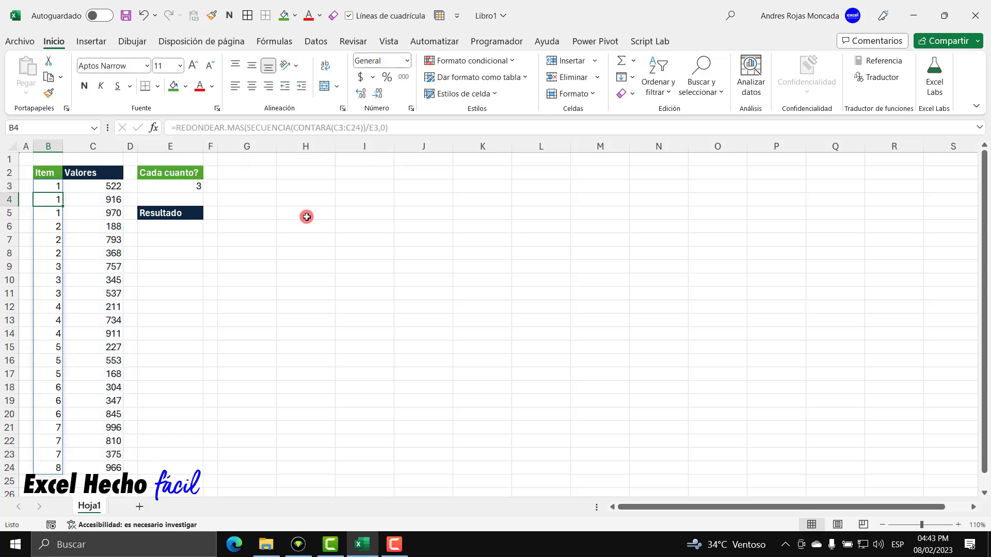
# Step: Check the group numbers in the Item column from B3 to B24
pyautogui.moveTo(57, 188); pyautogui.dragTo(52, 456)
pyautogui.click(54, 468)
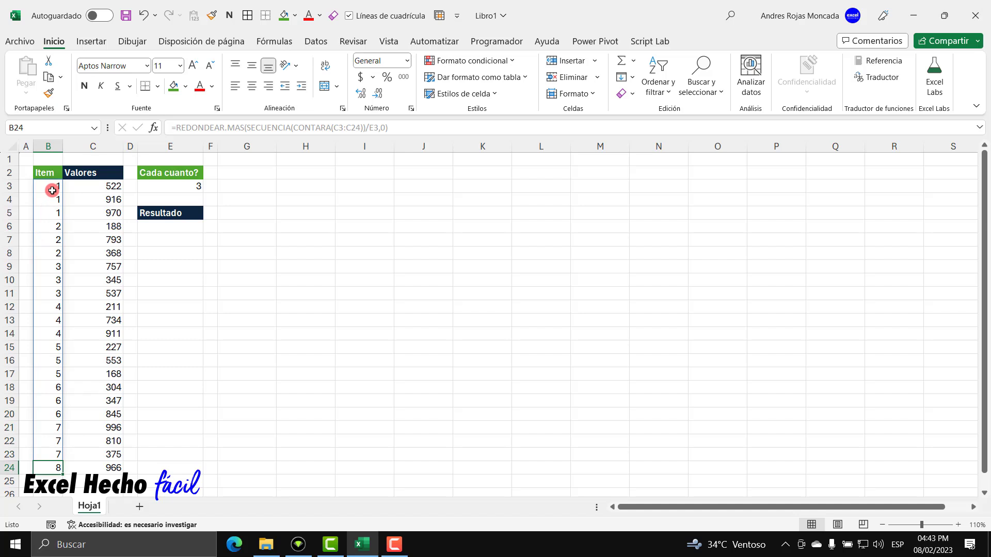
pyautogui.click(252, 173)
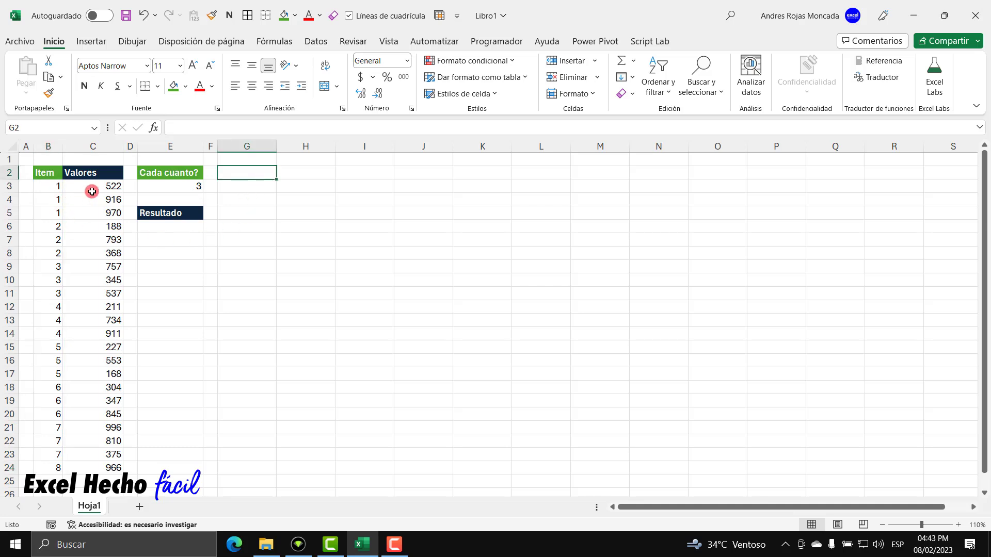
# Step: Start a LET formula in E6 that defines the name _sec with the REDONDEAR.MAS function
pyautogui.click(161, 229)
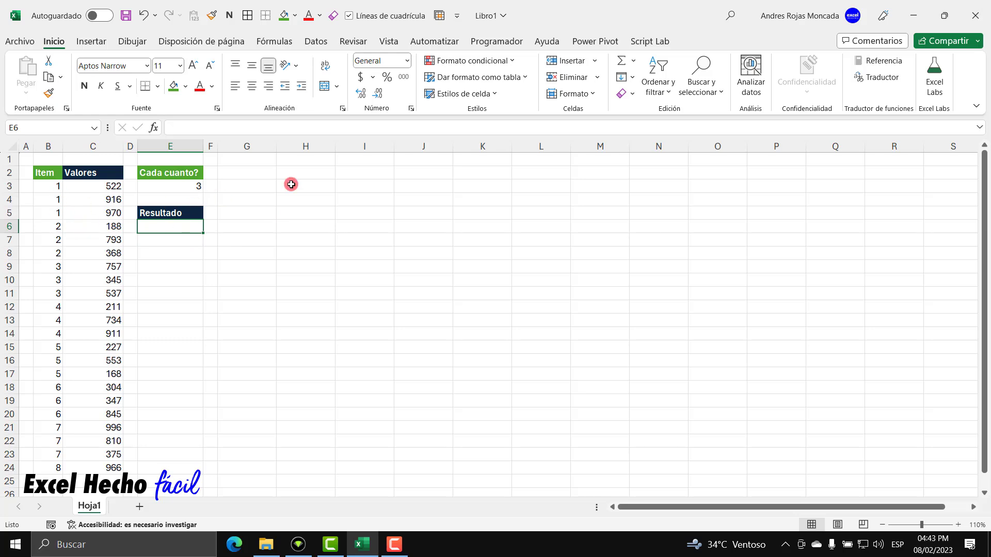
pyautogui.write('=LET(')
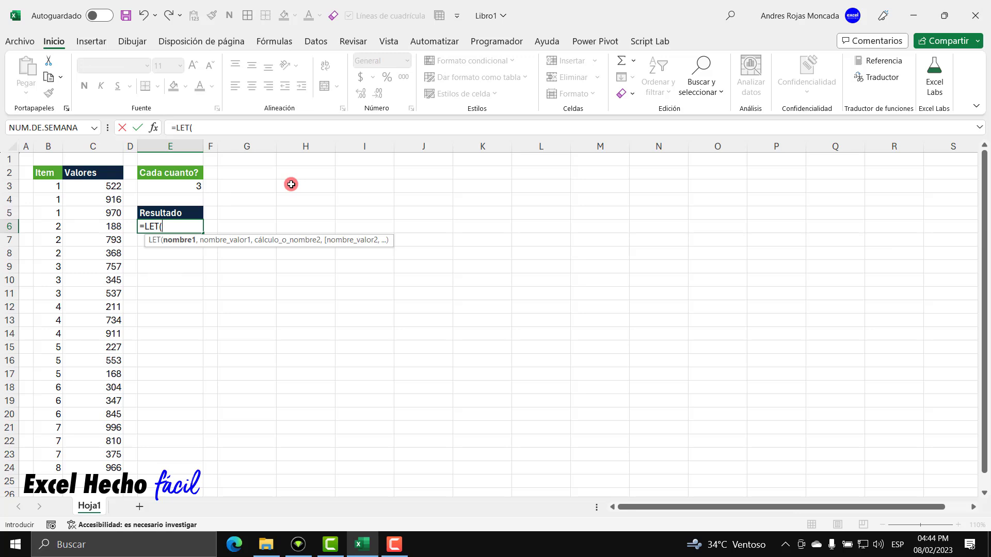
pyautogui.write('_sec,redon')
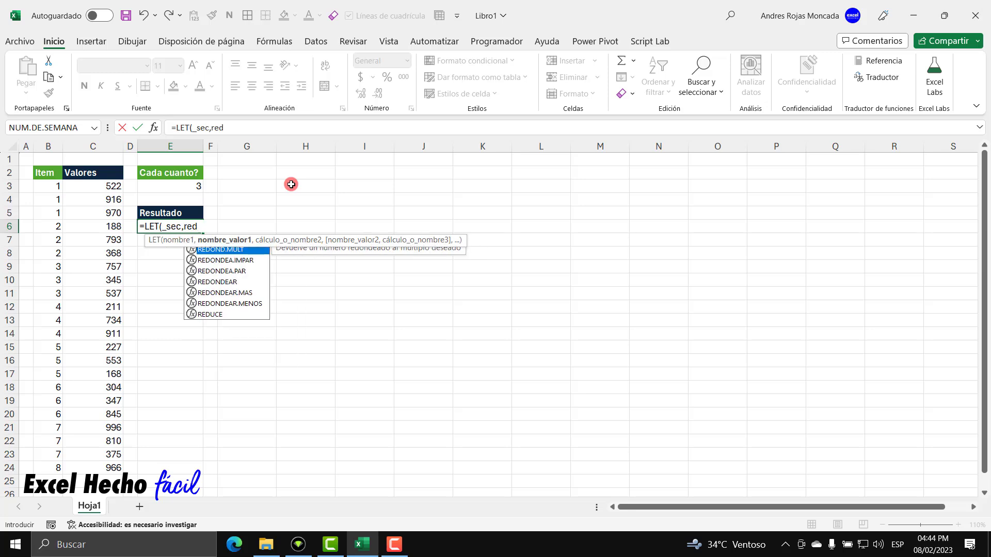
pyautogui.press('Down')
pyautogui.press('Down')
pyautogui.press('Down')
pyautogui.press('Down')
pyautogui.press('Tab')
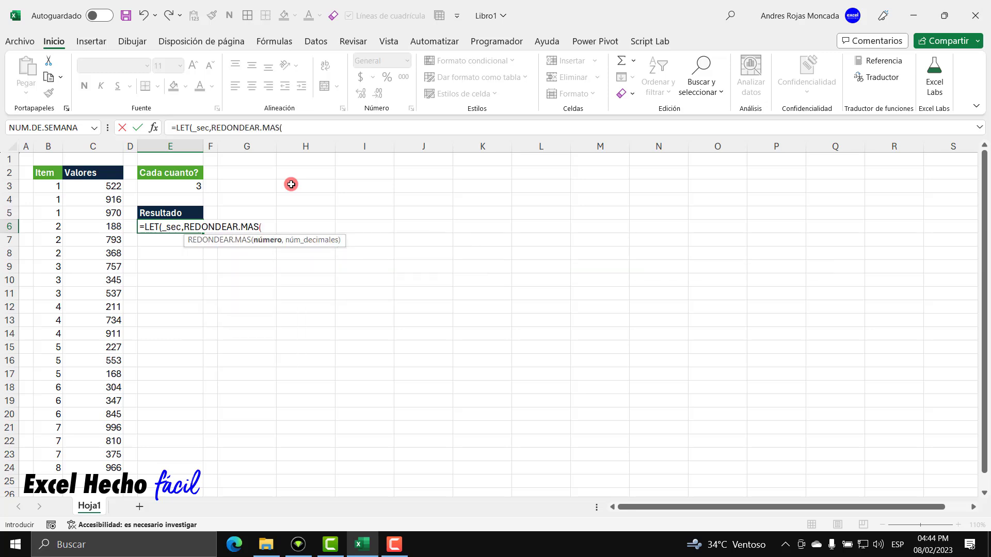
# Step: Nest SECUENCIA(CONTARA(C3:C24)) as the number argument of REDONDEAR.MAS
pyautogui.write('secu')
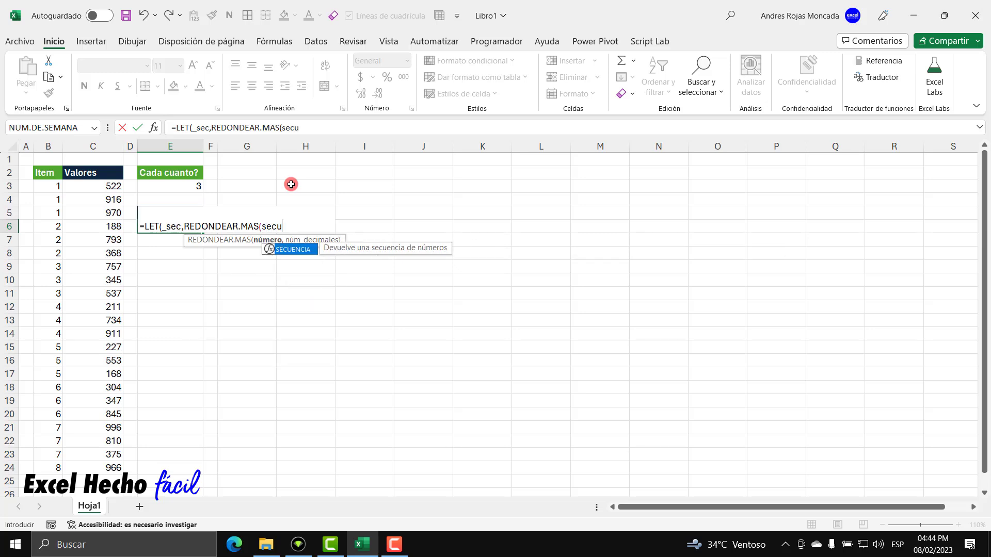
pyautogui.press('Tab')
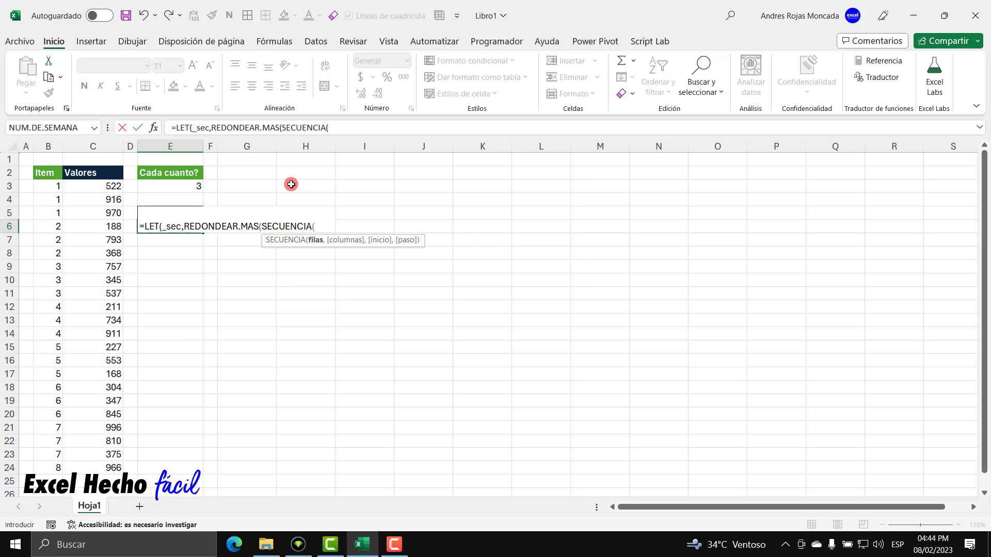
pyautogui.write('contar')
pyautogui.press('Down')
pyautogui.press('Down')
pyautogui.press('Tab')
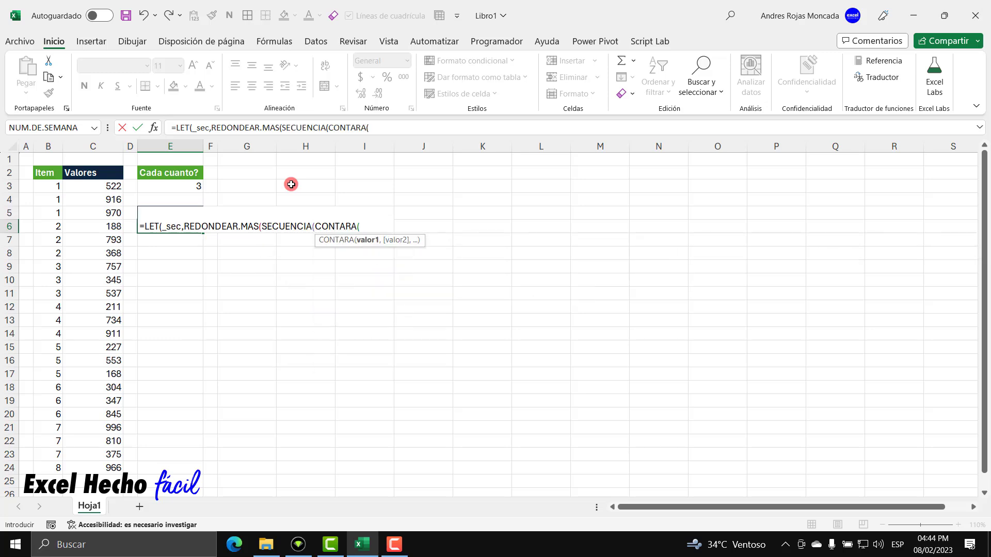
pyautogui.moveTo(111, 186); pyautogui.dragTo(104, 468)
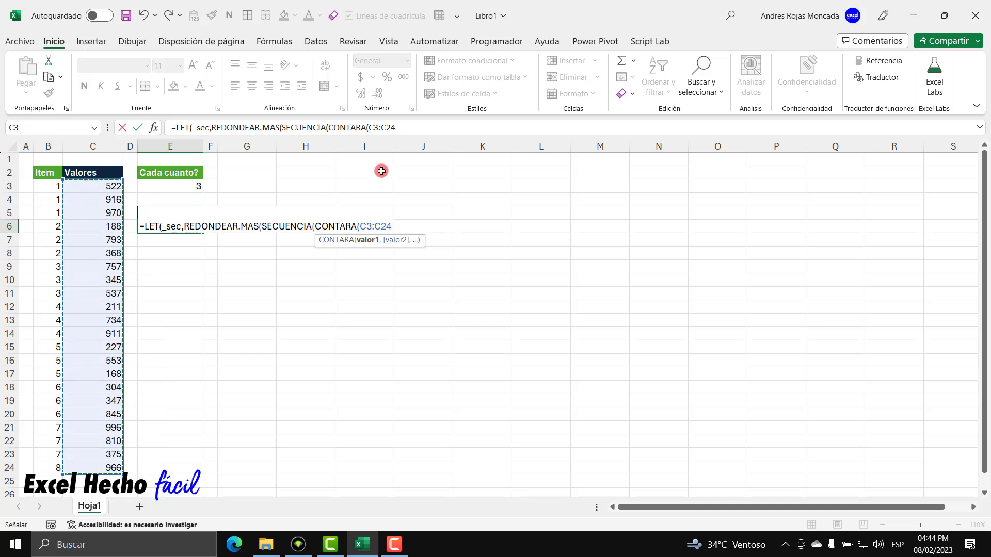
pyautogui.write('))')
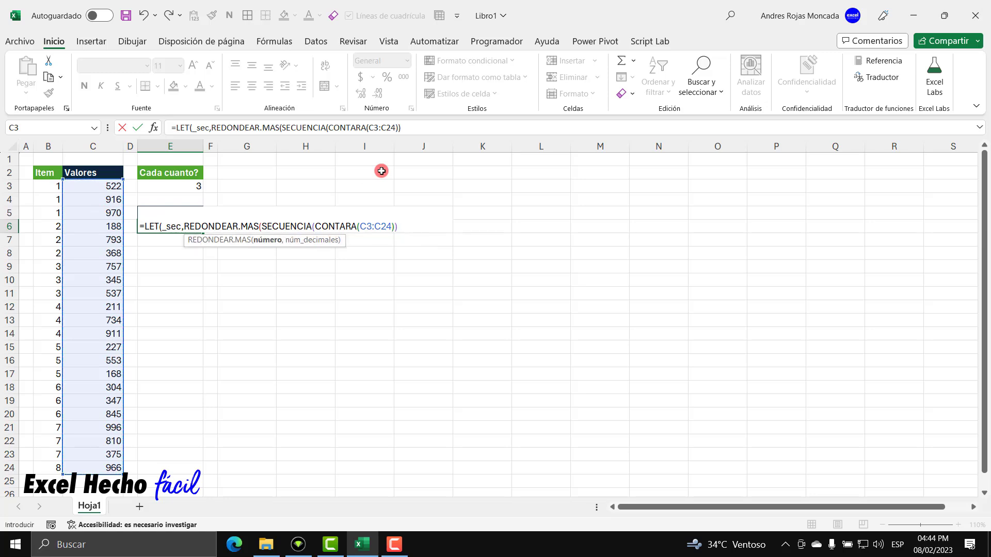
pyautogui.press('BackSpace')
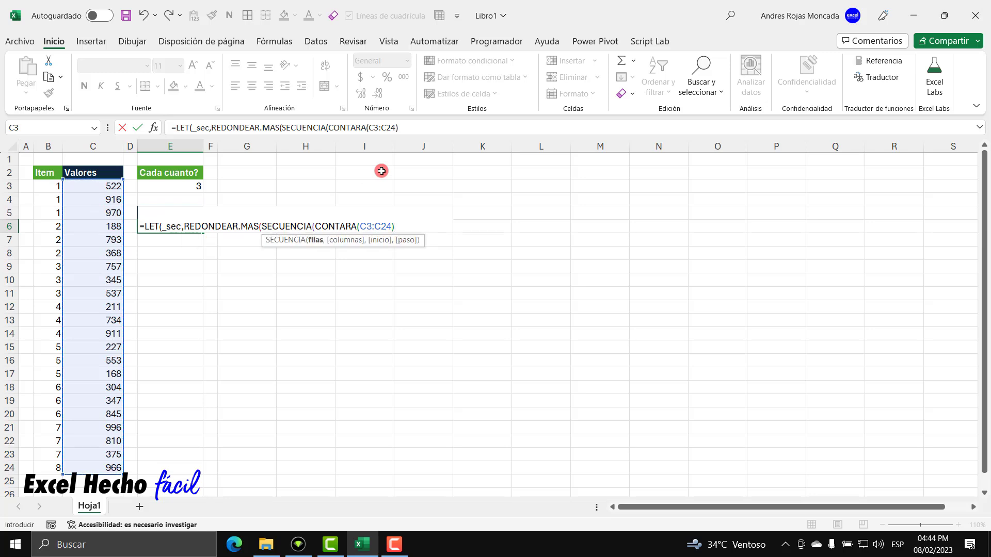
pyautogui.write(')')
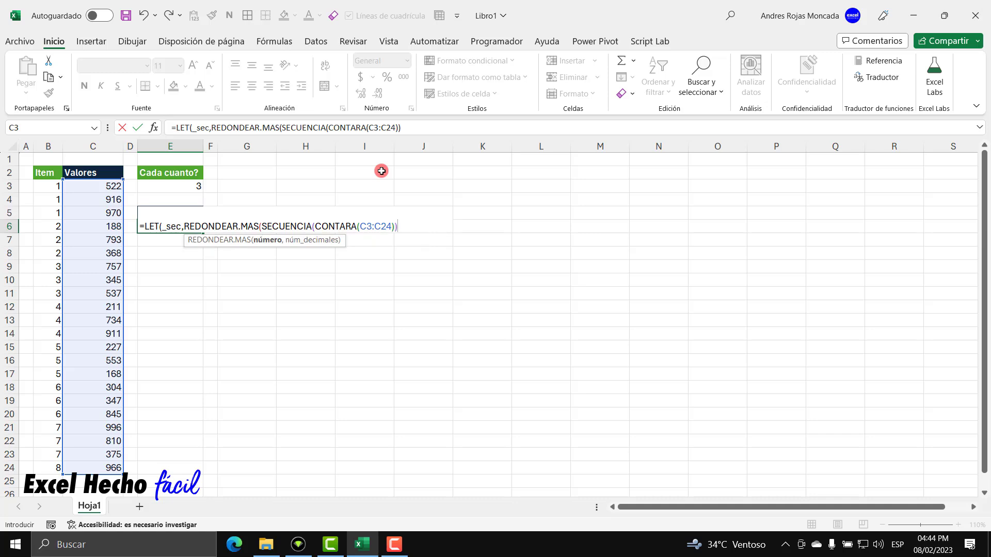
# Step: Divide the sequence by E3 with 0 decimals, return _sec on a new line and enter the LET formula
pyautogui.write('/')
pyautogui.click(192, 187)
pyautogui.write(',0)')
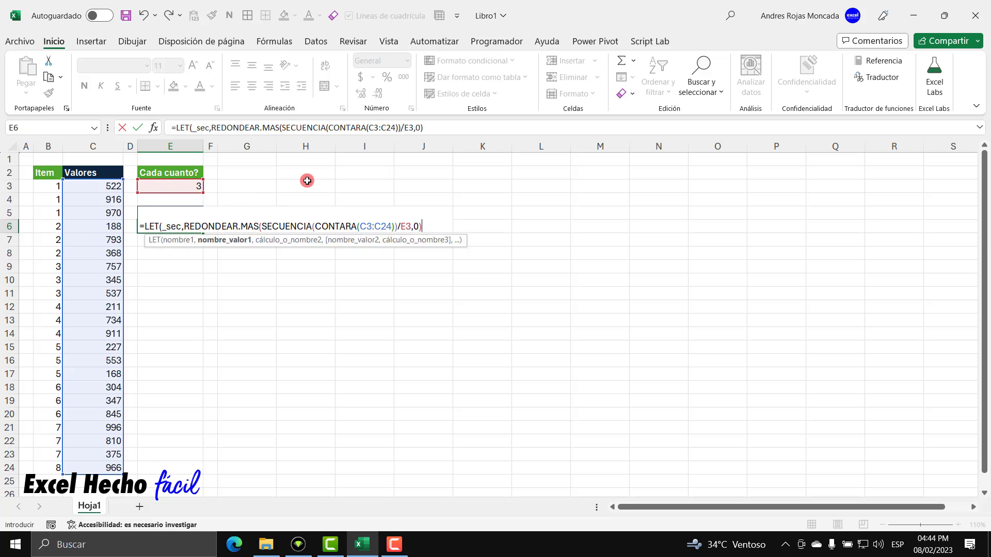
pyautogui.write(',')
pyautogui.hotkey('alt', 'Return')
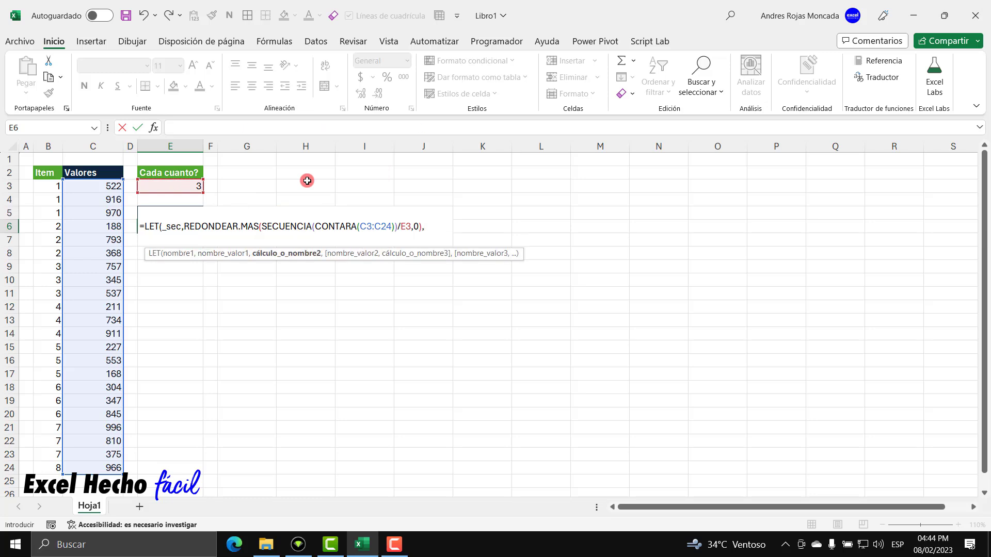
pyautogui.write('_sec)')
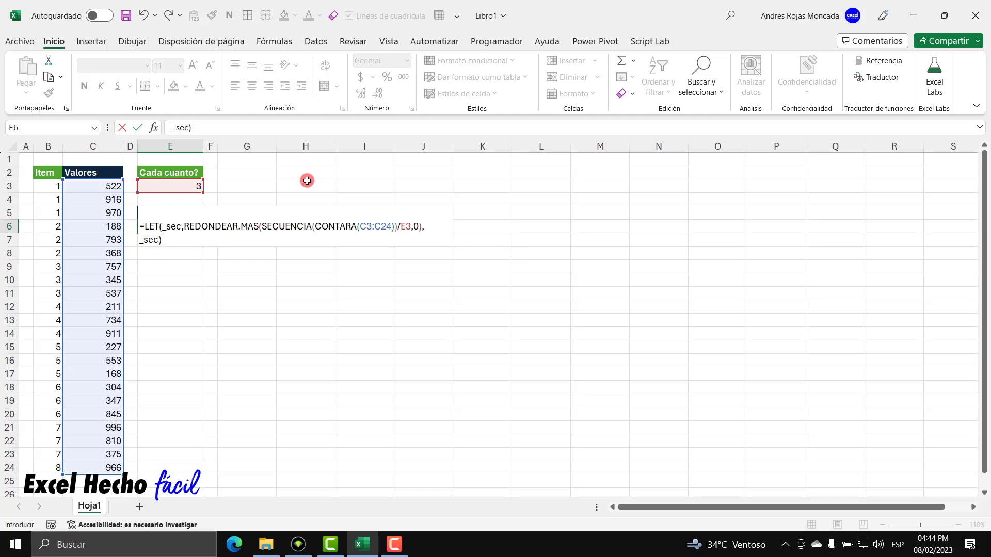
pyautogui.press('Return')
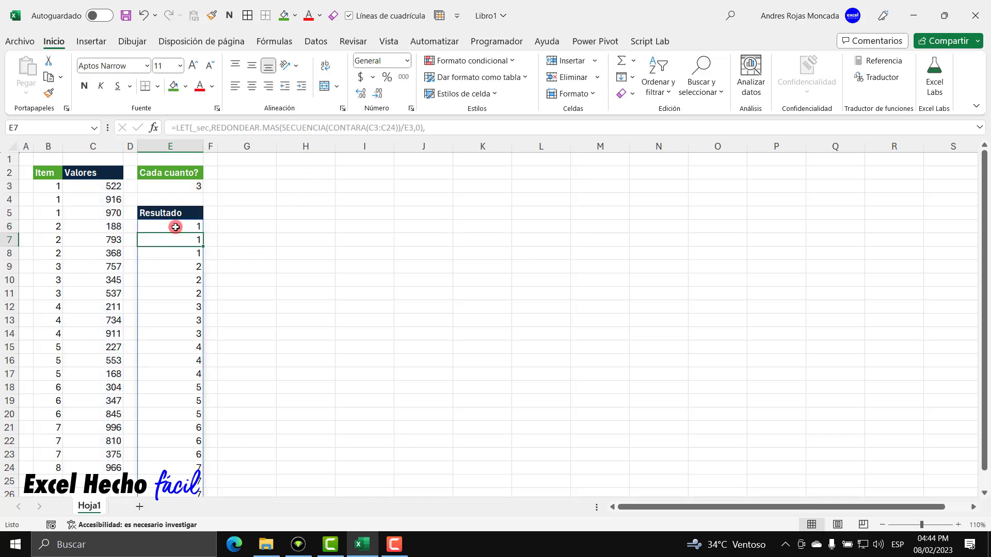
# Step: Replace the final _sec result in the E6 formula with the SUMAR.SI.CONJUNTO function
pyautogui.scroll(-2, 176, 227)
pyautogui.scroll(2, 175, 227)
pyautogui.click(190, 226)
pyautogui.doubleClick(190, 227)
pyautogui.moveTo(178, 240); pyautogui.dragTo(129, 241)
pyautogui.press('BackSpace')
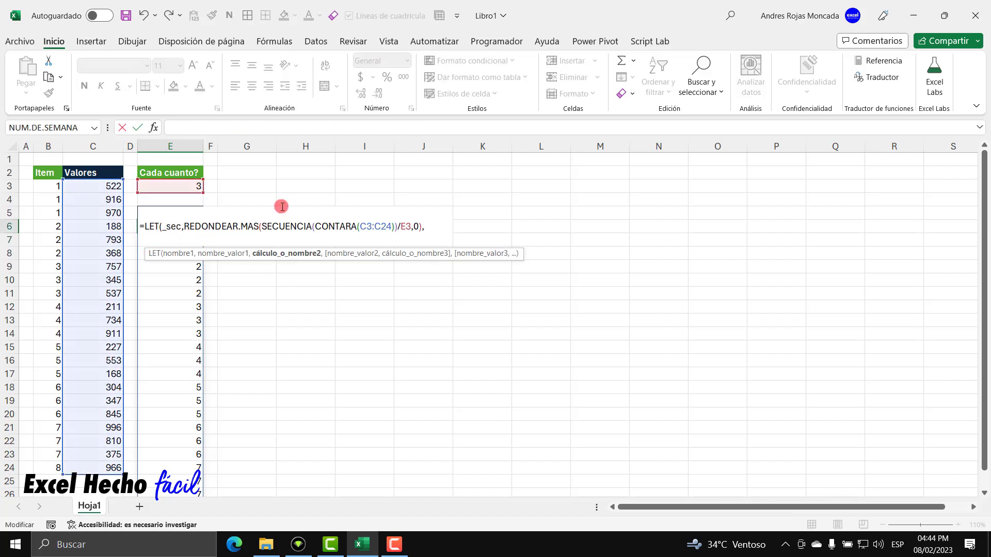
pyautogui.write('sum')
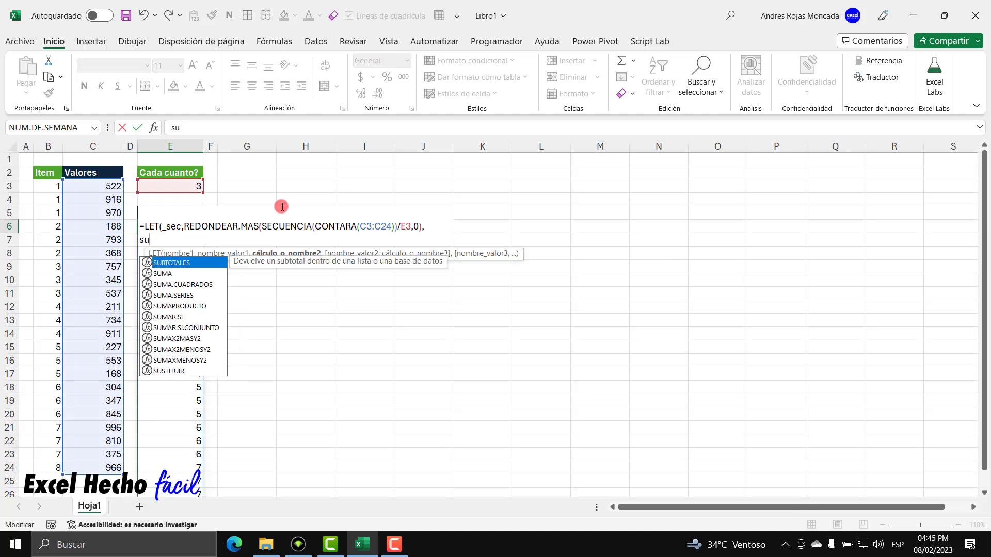
pyautogui.press('Down')
pyautogui.press('Down')
pyautogui.press('Down')
pyautogui.press('Down')
pyautogui.press('Down')
pyautogui.press('Tab')
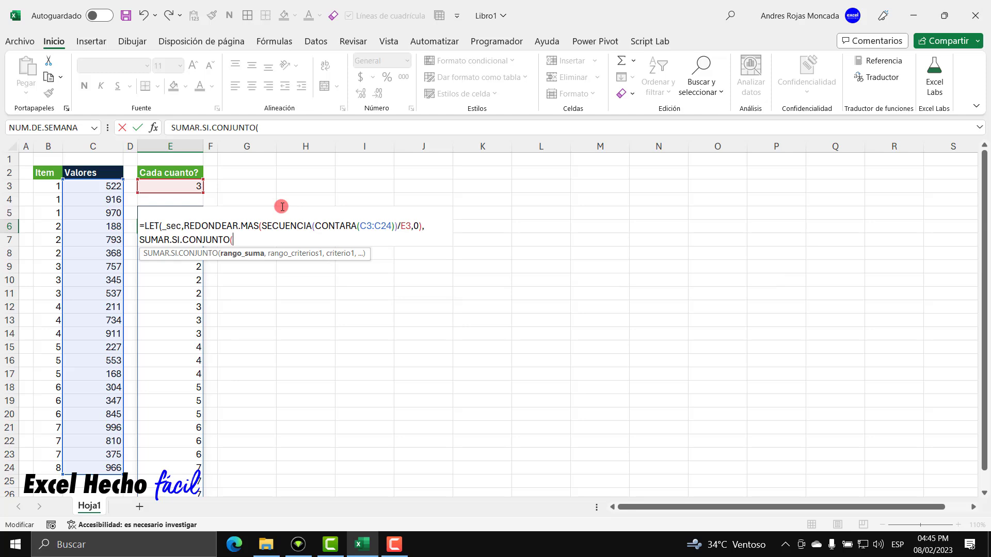
# Step: Set C3:C24 as the sum range and _sec as the criteria range of SUMAR.SI.CONJUNTO
pyautogui.moveTo(104, 190); pyautogui.dragTo(96, 468)
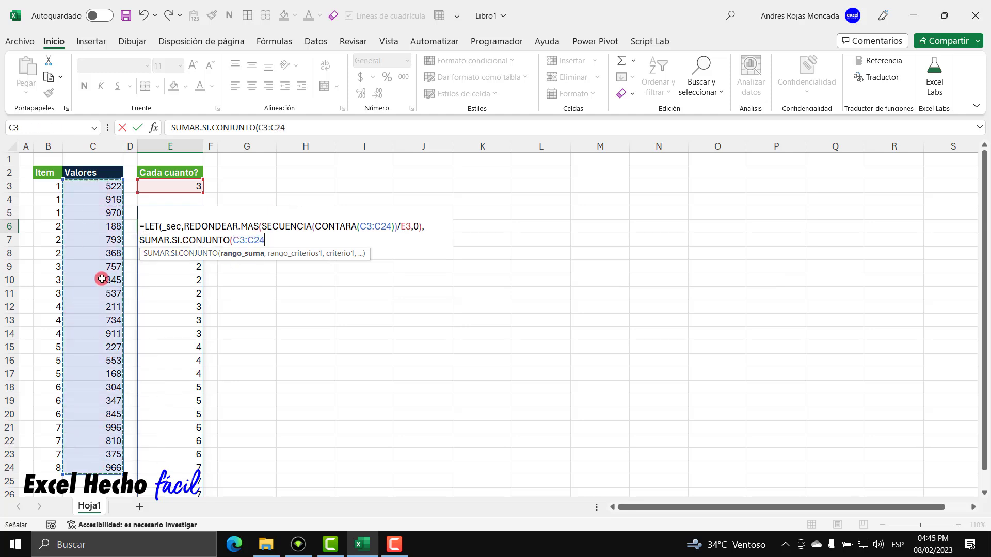
pyautogui.moveTo(343, 255); pyautogui.dragTo(418, 176)
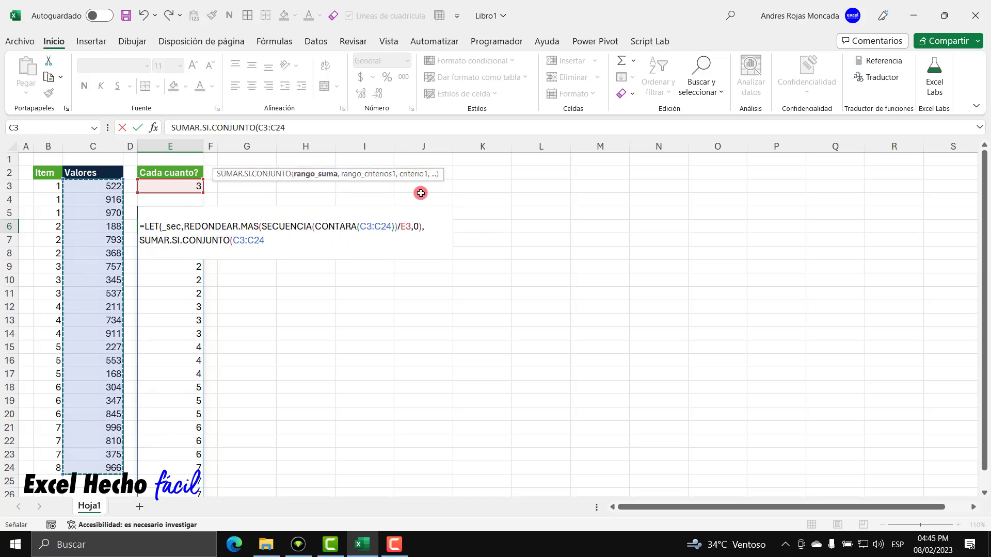
pyautogui.write(',_sec')
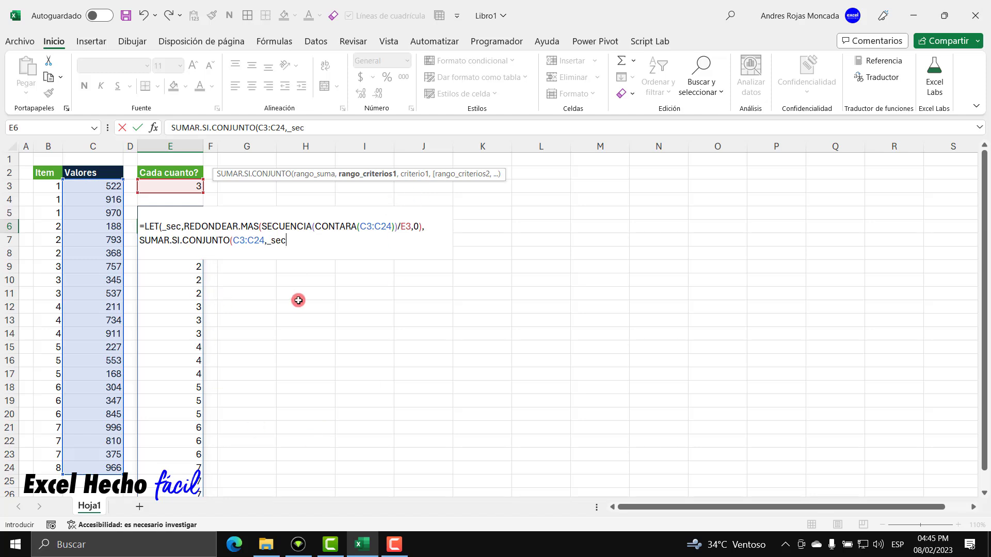
pyautogui.write(',')
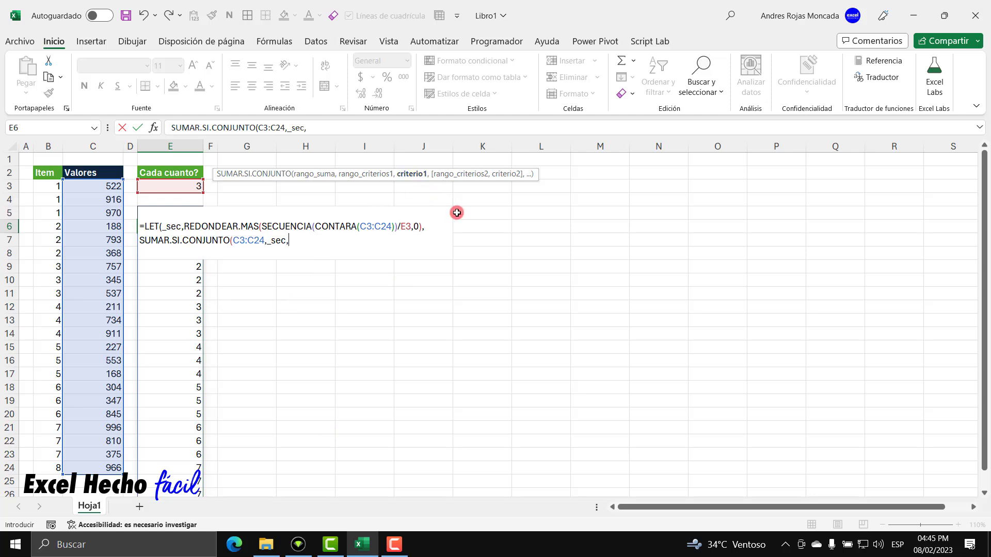
pyautogui.write('unir')
pyautogui.press('Tab')
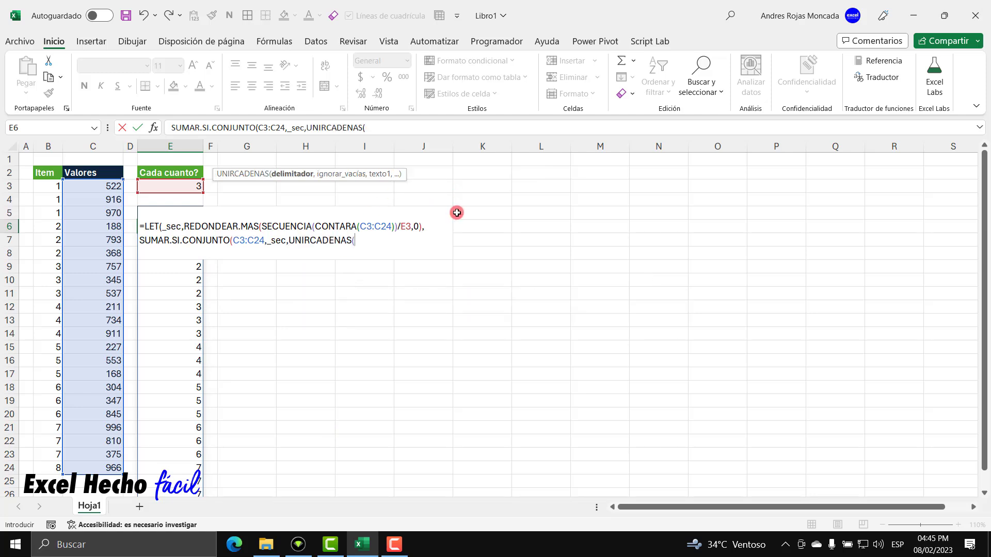
pyautogui.press('BackSpace')
pyautogui.press('BackSpace')
pyautogui.press('BackSpace')
pyautogui.press('BackSpace')
pyautogui.press('BackSpace')
pyautogui.press('BackSpace')
pyautogui.press('BackSpace')
pyautogui.press('BackSpace')
pyautogui.press('BackSpace')
pyautogui.press('BackSpace')
pyautogui.press('BackSpace')
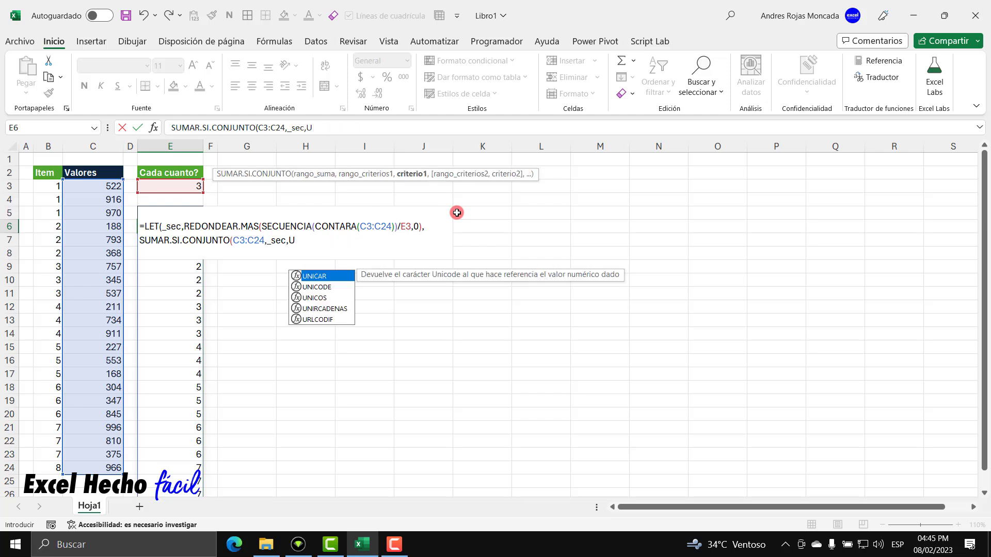
# Step: Use UNICOS(_sec) as the criterion of SUMAR.SI.CONJUNTO, close all parentheses and enter the formula
pyautogui.press('Down')
pyautogui.press('Down')
pyautogui.press('Tab')
pyautogui.write('_sec')
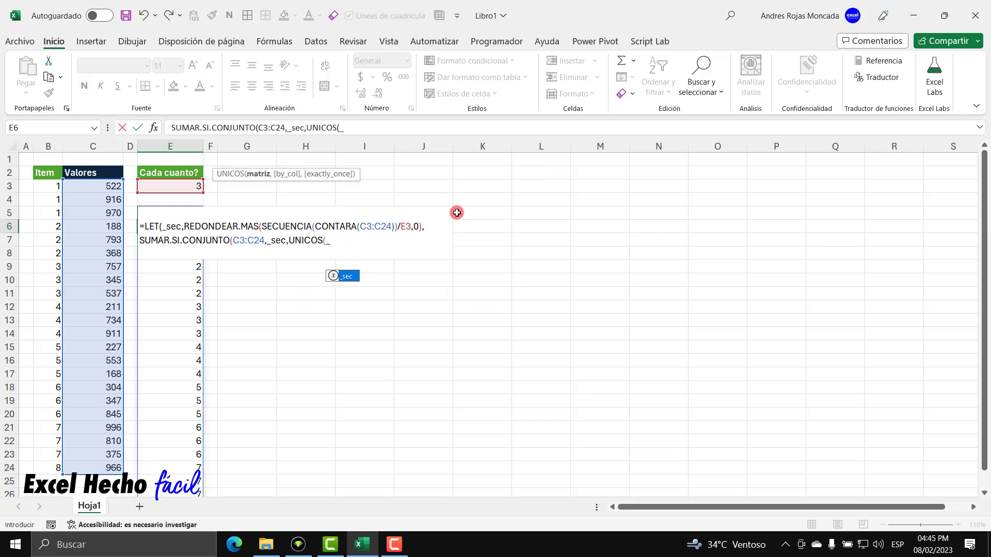
pyautogui.write(')')
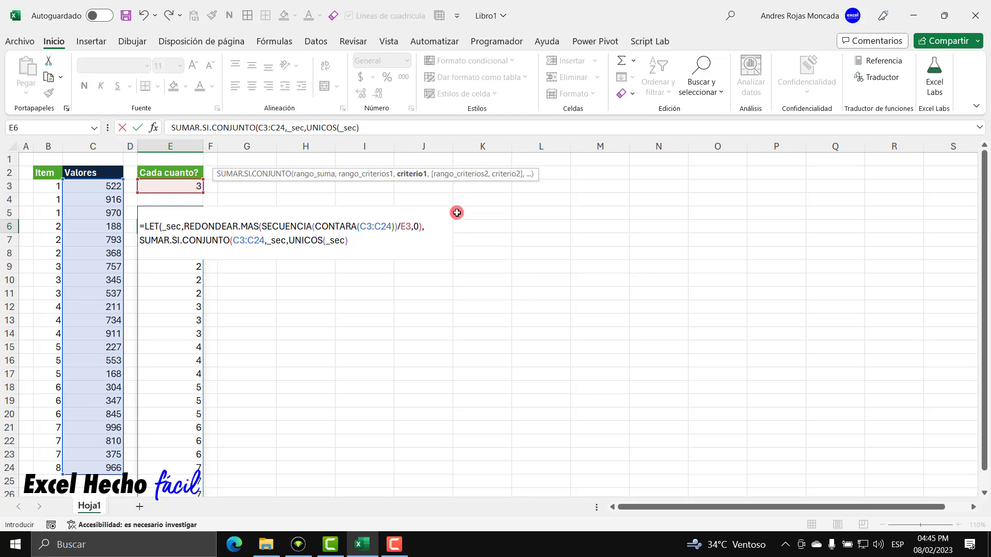
pyautogui.write('))')
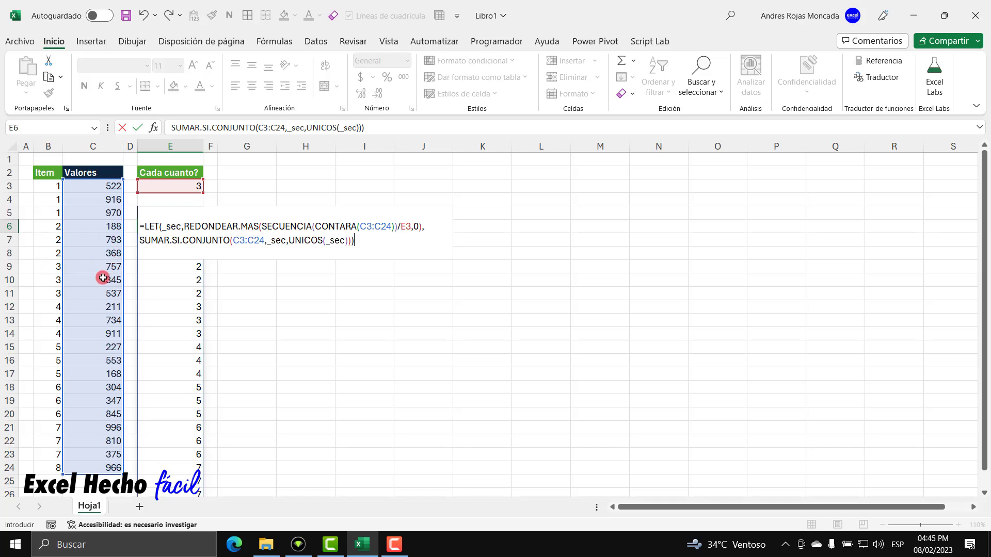
pyautogui.press('Return')
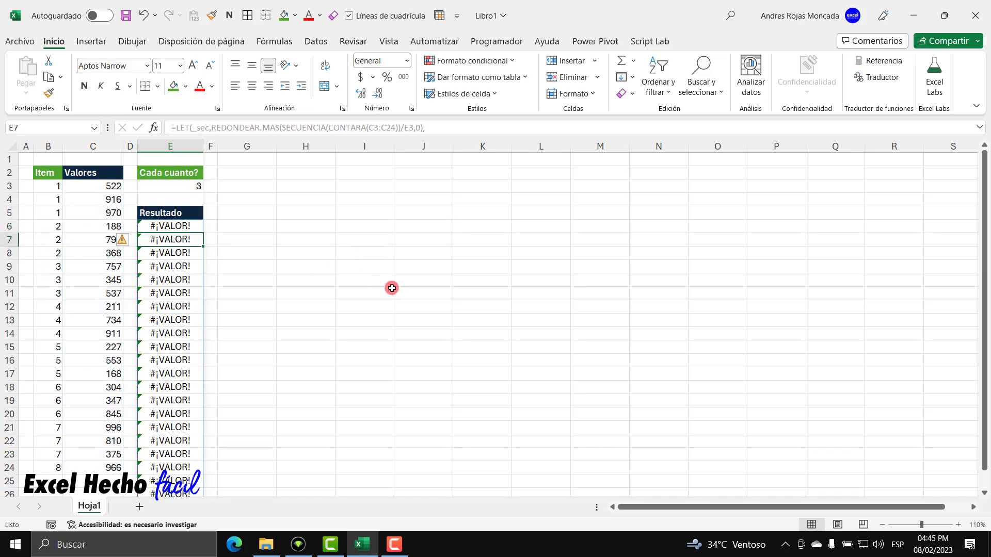
# Step: Replace the _sec criteria range in the E6 formula with the spilled Item range B3# and enter it
pyautogui.click(164, 225)
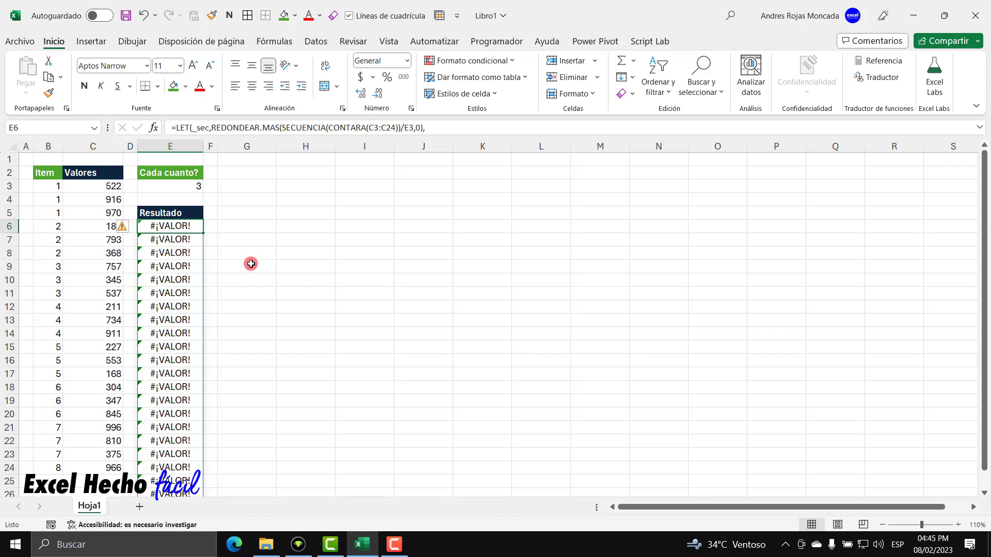
pyautogui.press('F2')
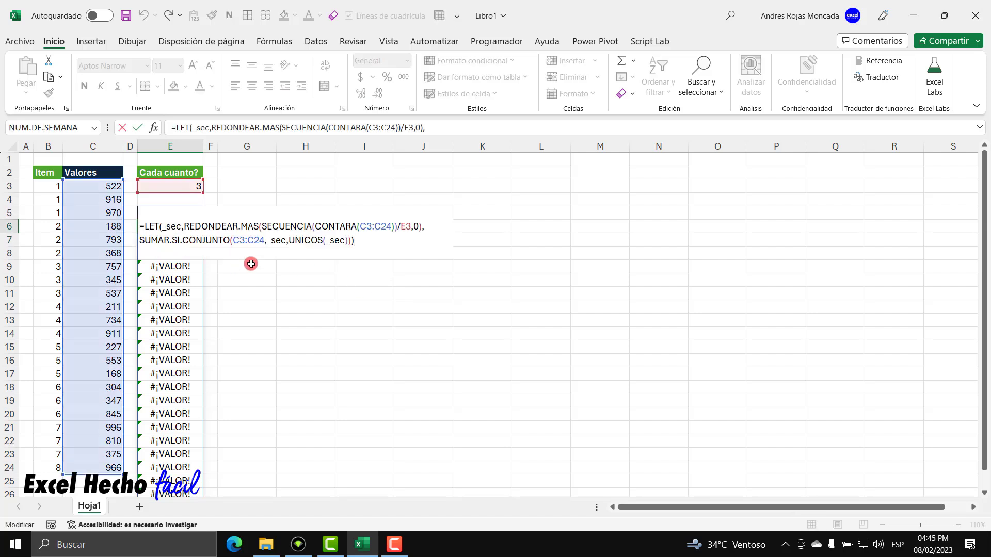
pyautogui.doubleClick(276, 241)
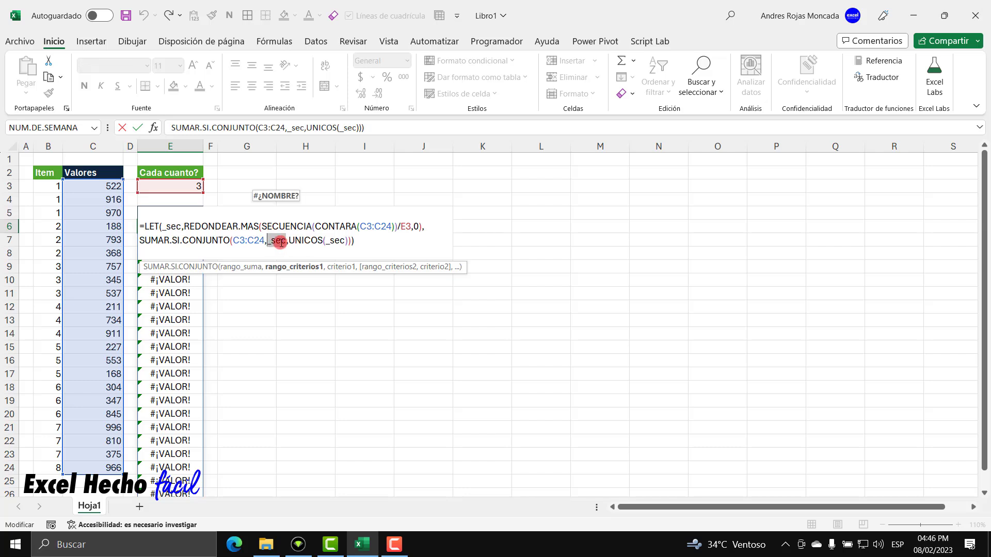
pyautogui.moveTo(49, 190); pyautogui.dragTo(51, 472)
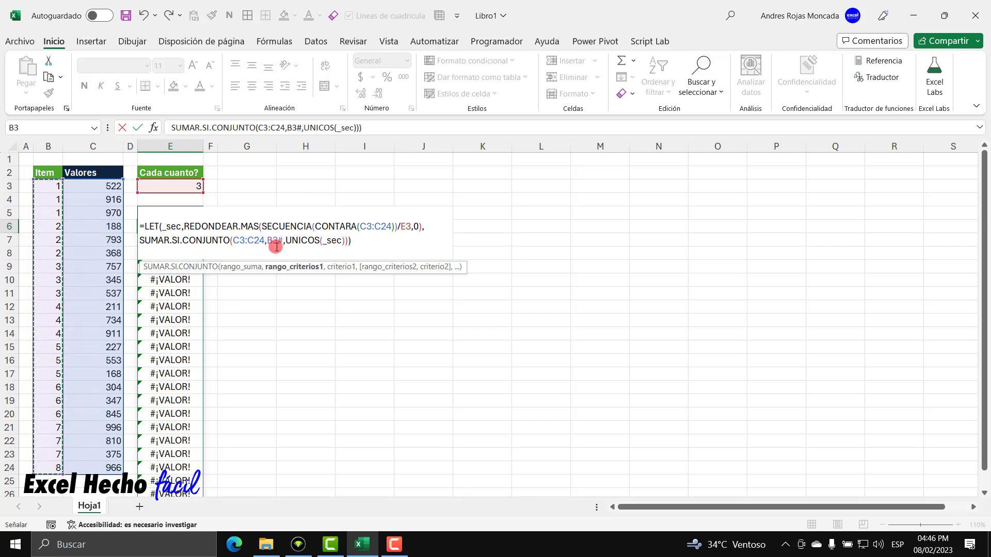
pyautogui.click(357, 238)
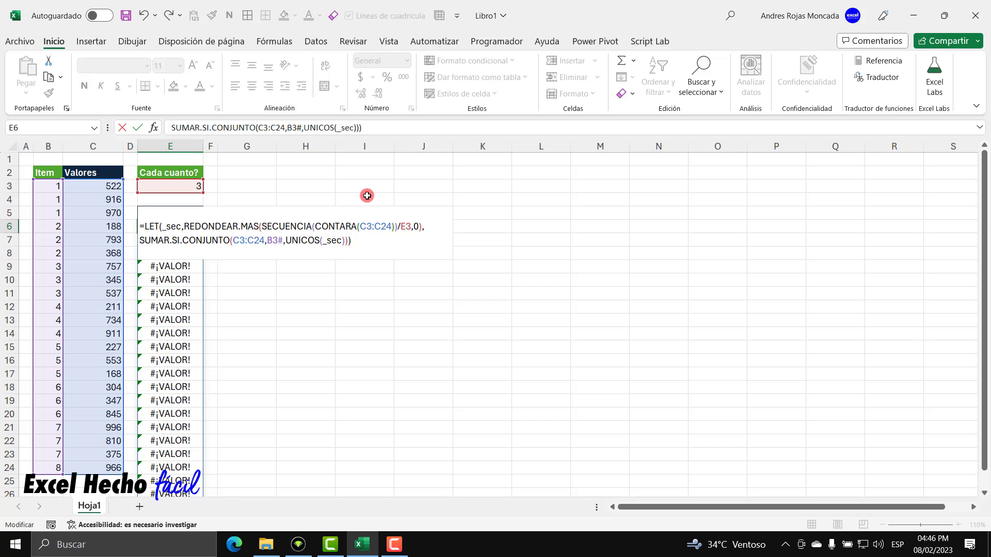
pyautogui.press('Return')
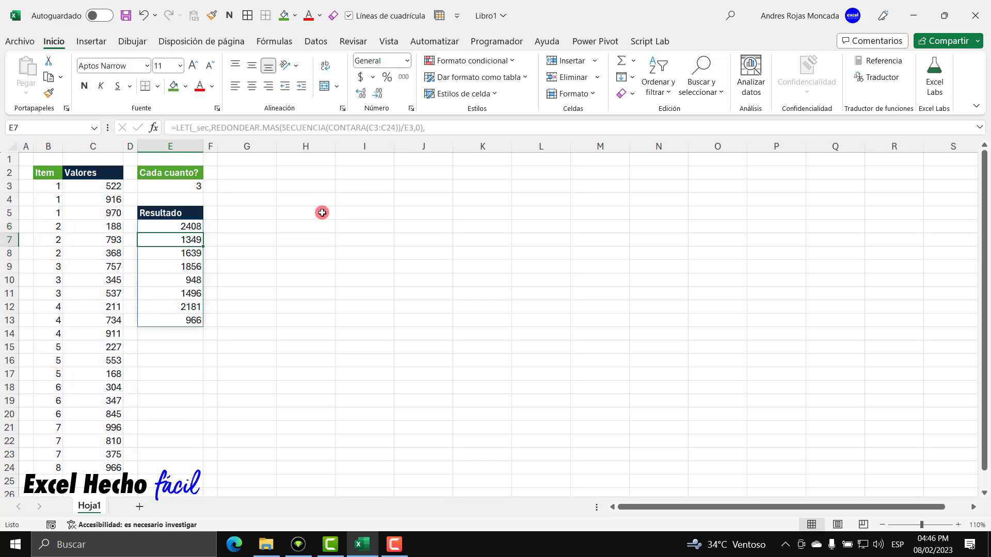
# Step: Select the first three values, C3:C5, to check their sum against the first result
pyautogui.click(102, 190)
pyautogui.moveTo(101, 190); pyautogui.dragTo(106, 213)
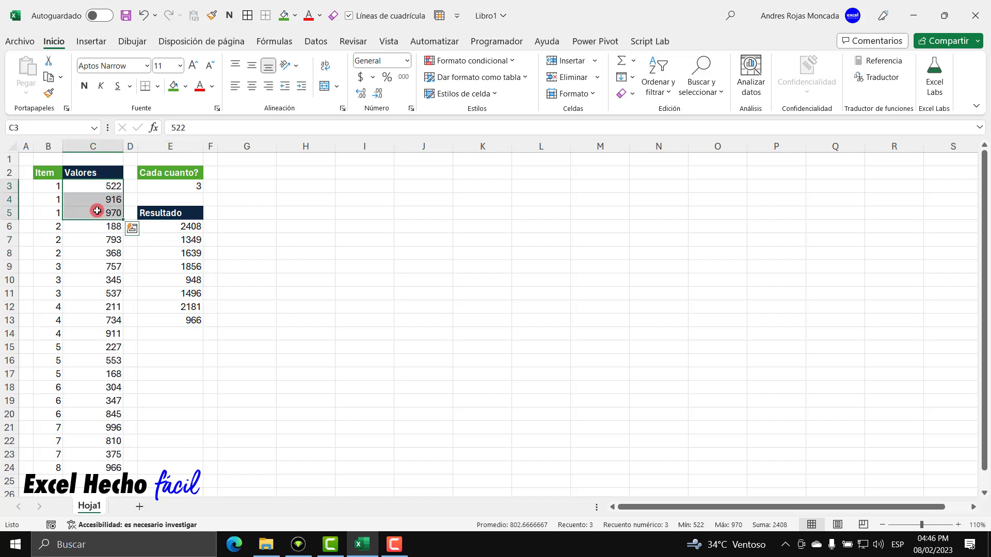
# Step: Compare the sums of value groups C6:C8 and C9:C11 and the last value in C24 with their matching Resultado cells
pyautogui.click(779, 526)
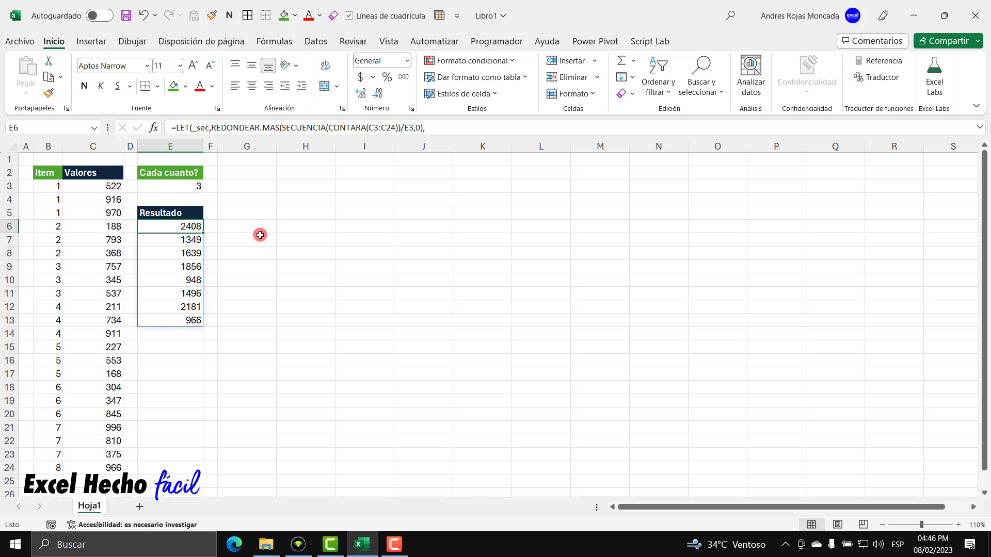
pyautogui.moveTo(92, 228); pyautogui.dragTo(94, 250)
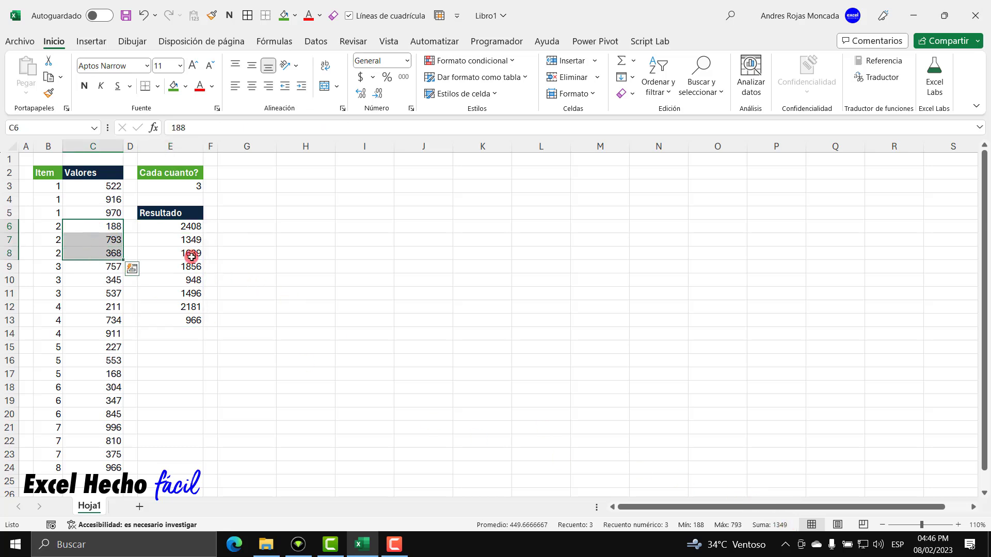
pyautogui.click(191, 240)
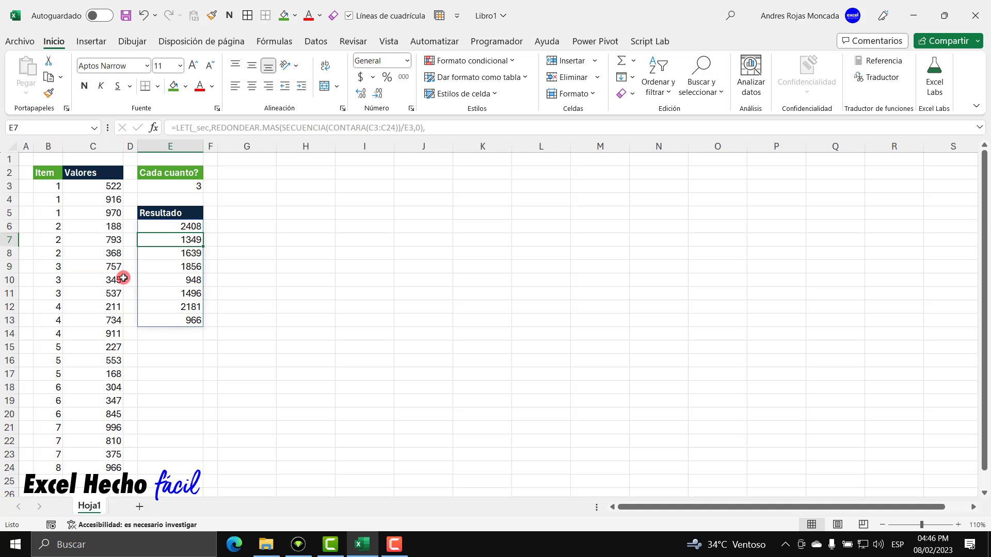
pyautogui.moveTo(101, 266); pyautogui.dragTo(102, 300)
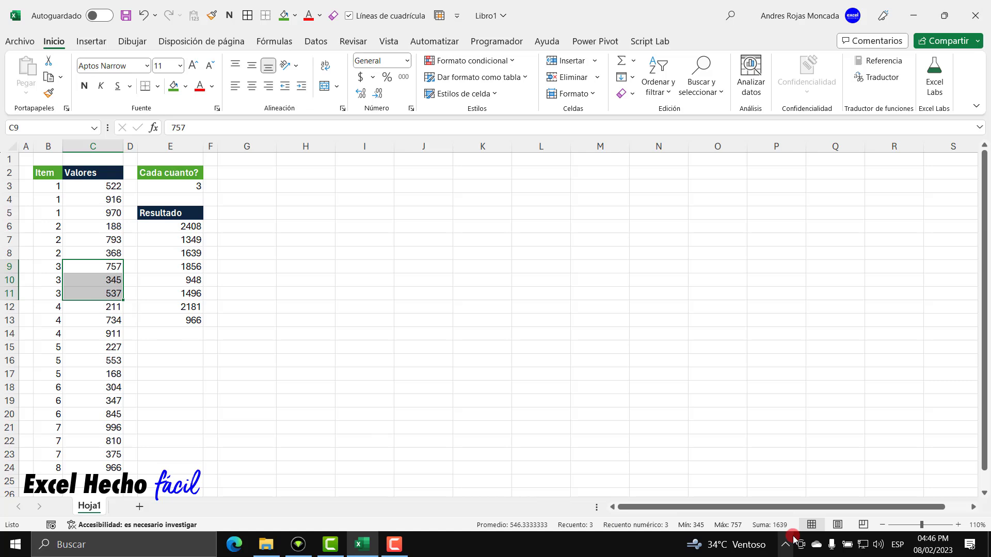
pyautogui.click(189, 255)
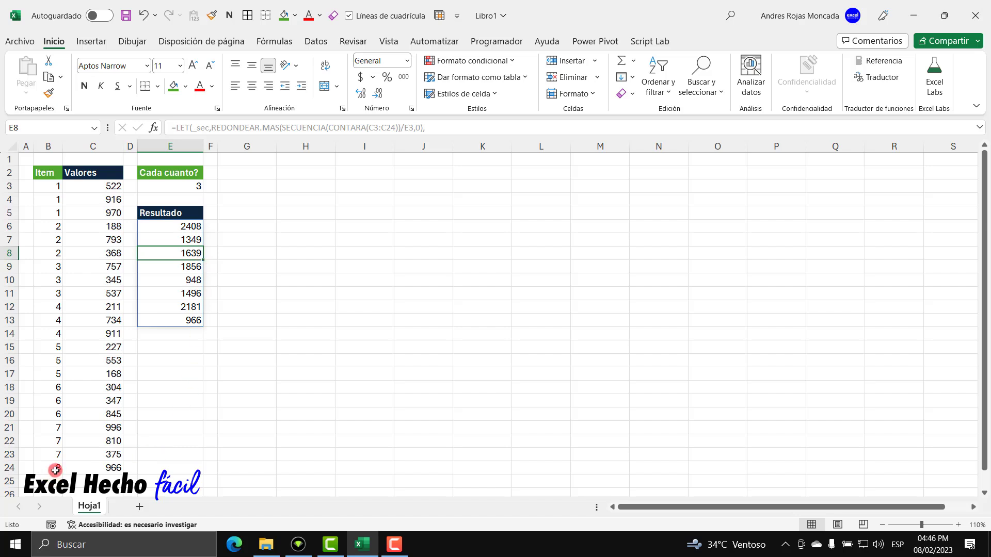
pyautogui.click(113, 470)
pyautogui.click(56, 469)
pyautogui.click(84, 469)
pyautogui.click(201, 319)
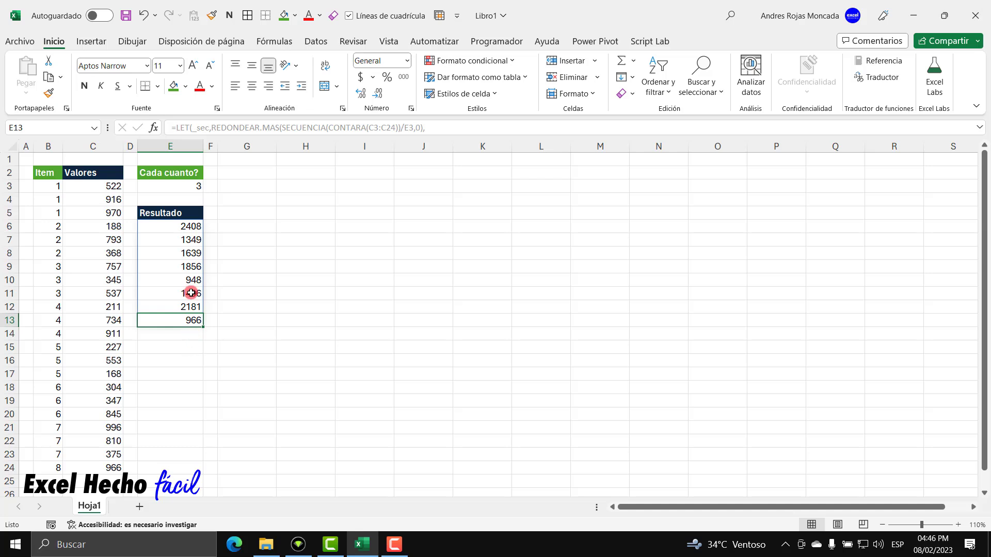
# Step: Cut the SUMAR.SI.CONJUNTO calculation from the E6 formula, keeping the LET definition of _sec
pyautogui.click(183, 226)
pyautogui.doubleClick(184, 226)
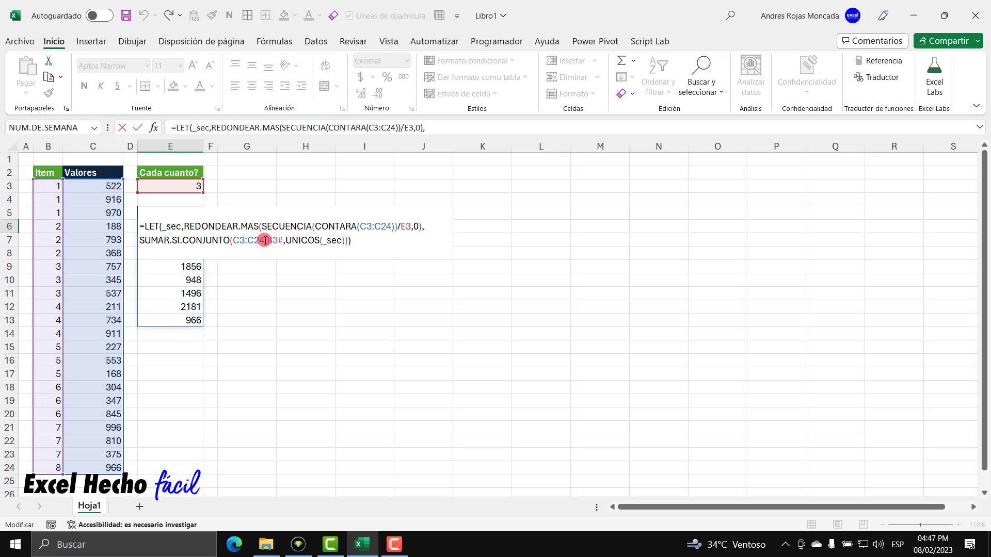
pyautogui.moveTo(358, 244); pyautogui.dragTo(134, 243)
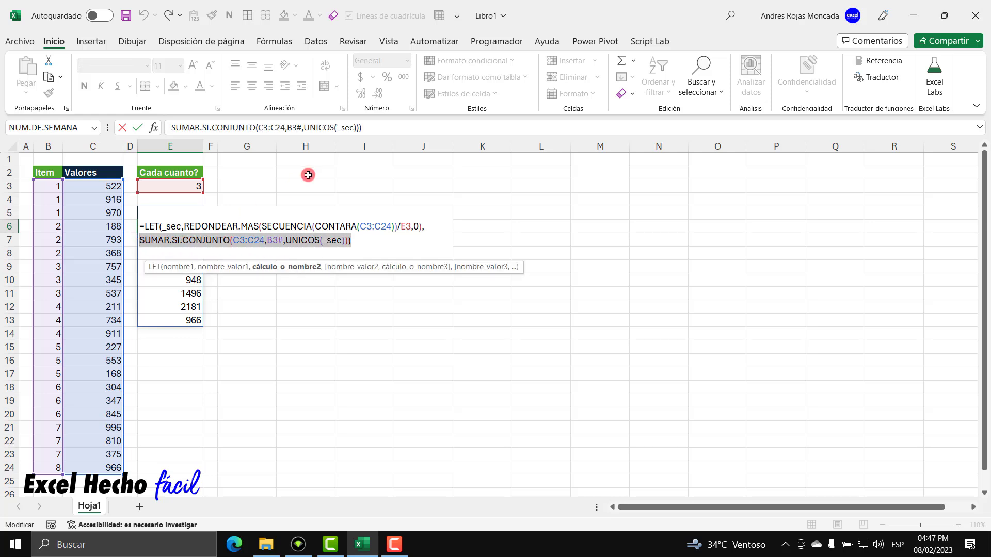
pyautogui.hotkey('ctrl', 'x')
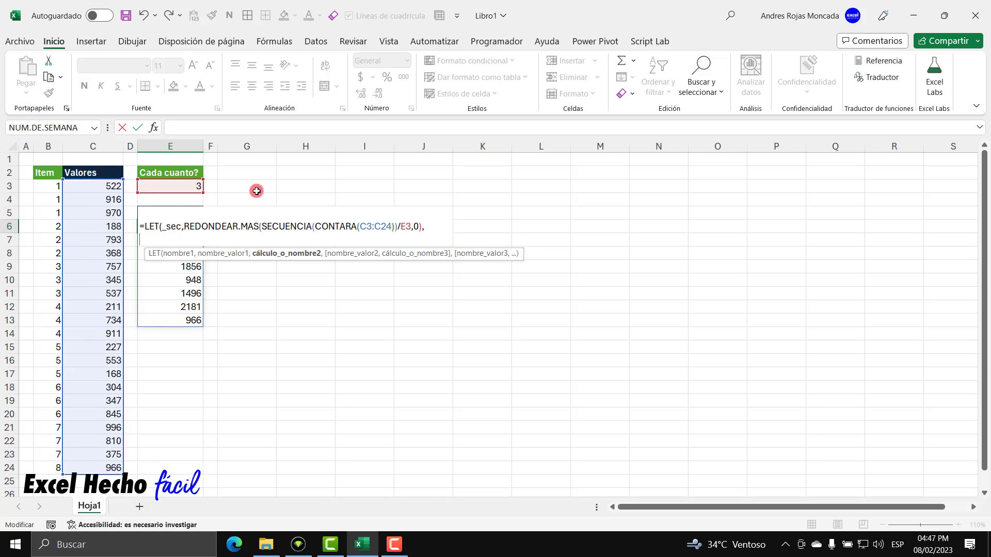
# Step: Begin the second line of the E6 formula with the comparison _sec=TRANSPONER(UNICOS(_sec
pyautogui.write('_')
pyautogui.press('Tab')
pyautogui.write('=TR')
pyautogui.press('Tab')
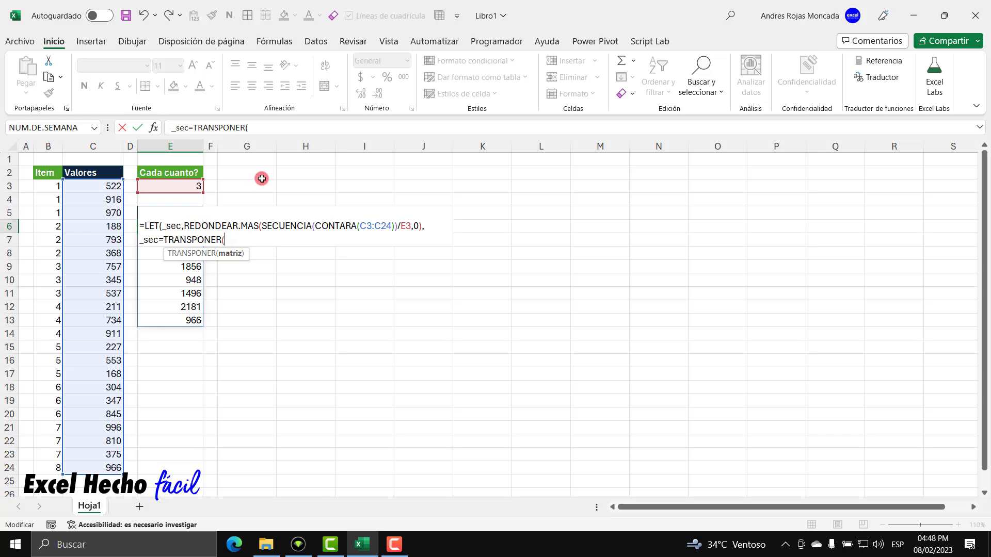
pyautogui.write('UNICOS(')
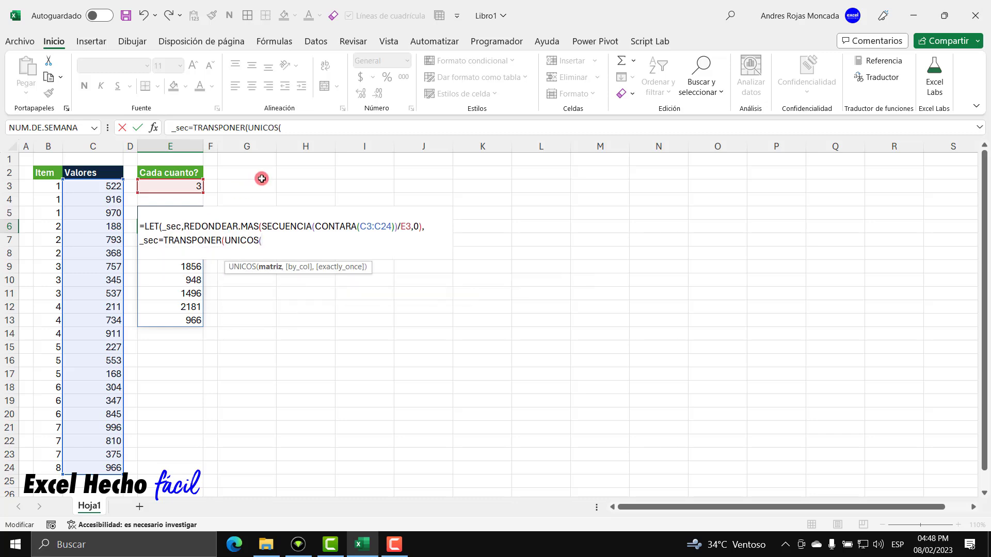
pyautogui.write('_')
pyautogui.press('Tab')
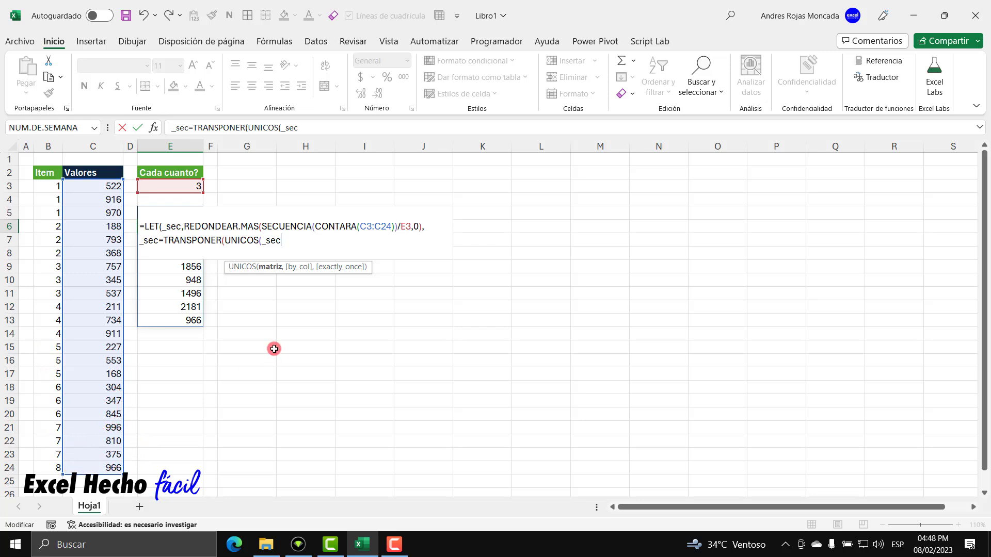
# Step: Close the UNICOS and TRANSPONER parentheses, checking the UNICOS(_sec) part of the formula in between
pyautogui.press('Left')
pyautogui.press('Left')
pyautogui.press('Left')
pyautogui.press('Left')
pyautogui.press('Left')
pyautogui.press('Left')
pyautogui.press('Left')
pyautogui.press('Left')
pyautogui.press('Left')
pyautogui.press('Left')
pyautogui.press('Left')
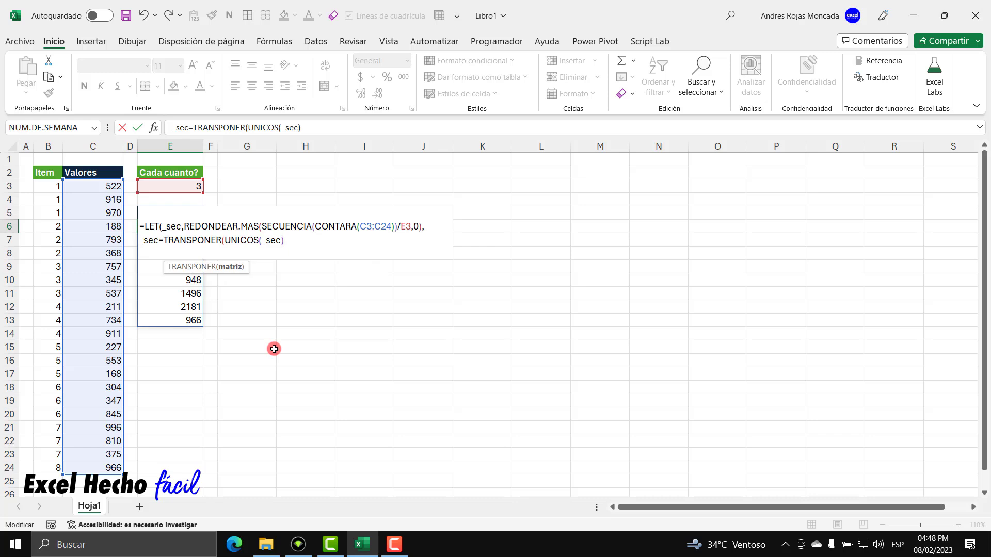
pyautogui.moveTo(225, 241); pyautogui.dragTo(285, 241)
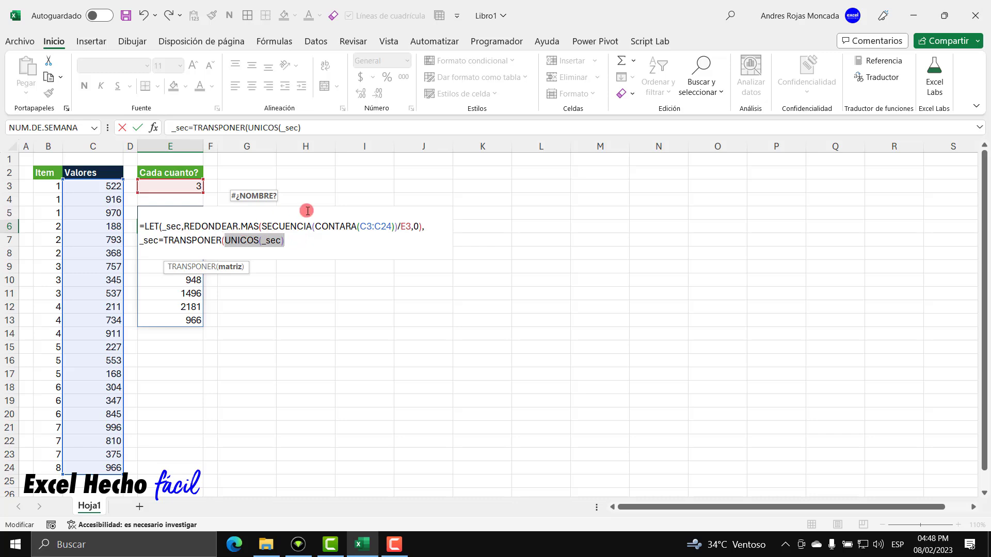
pyautogui.click(302, 247)
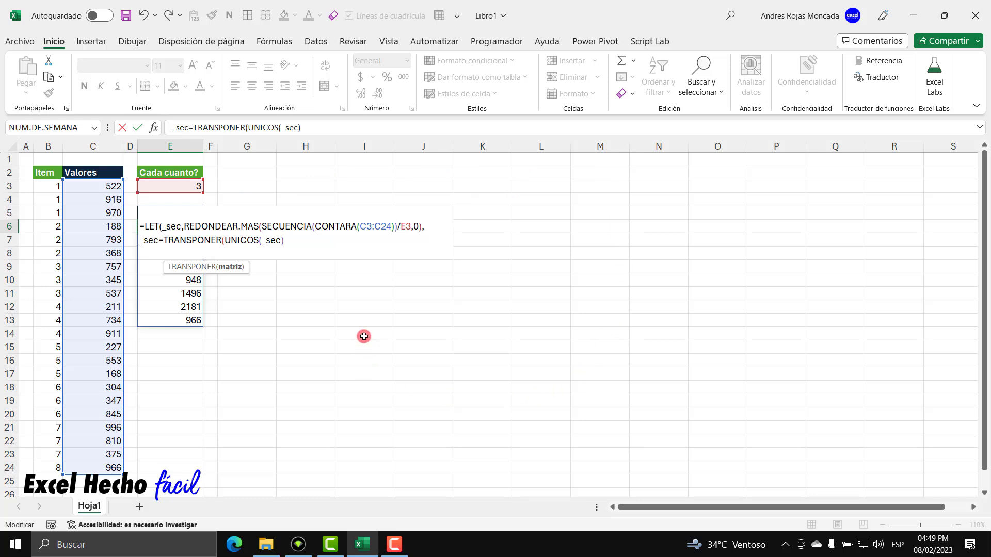
pyautogui.write(')')
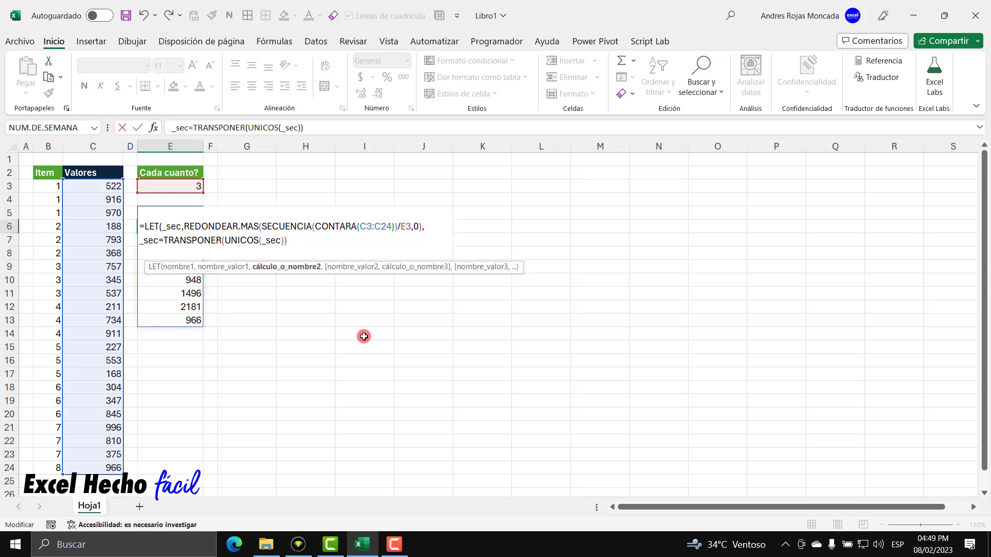
# Step: Remove _sec= from the comparison, close the LET function and enter the formula with TRANSPONER(UNICOS(_sec)) as its calculation
pyautogui.click(164, 240)
pyautogui.press('BackSpace')
pyautogui.press('BackSpace')
pyautogui.press('BackSpace')
pyautogui.press('BackSpace')
pyautogui.press('BackSpace')
pyautogui.press('End')
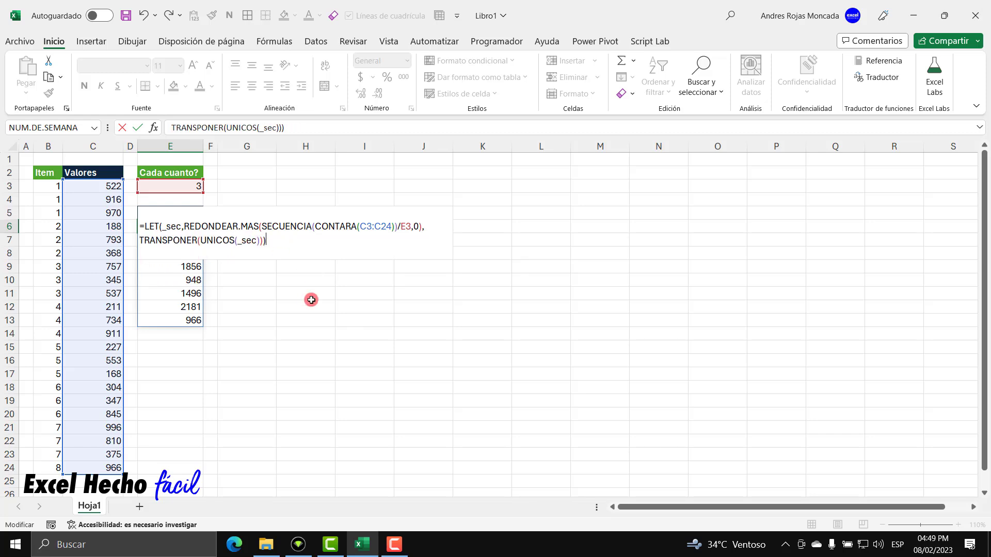
pyautogui.press('Return')
# Step: Examine the transposed unique group numbers spilled across row 6 from E6 to L6
pyautogui.click(193, 229)
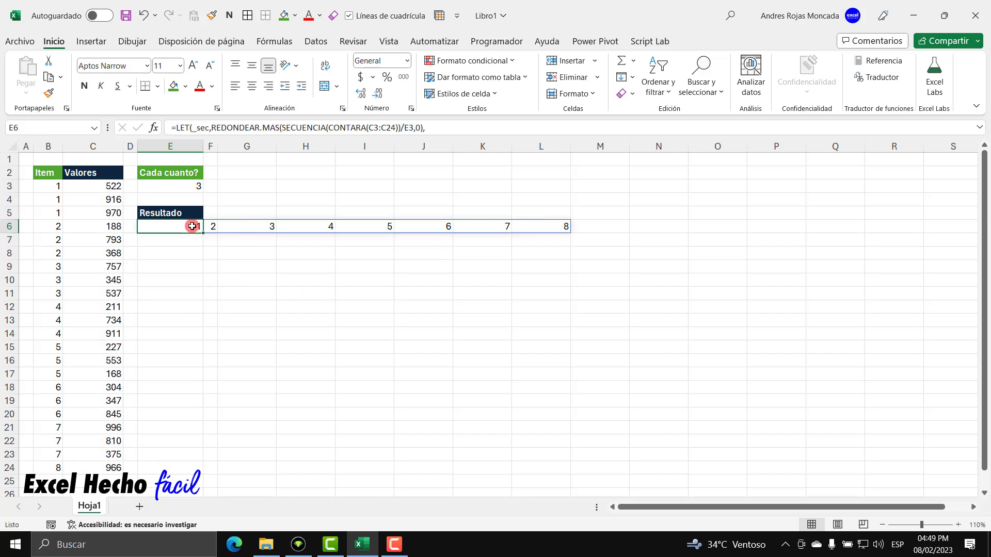
pyautogui.click(247, 226)
pyautogui.click(310, 226)
pyautogui.click(377, 225)
pyautogui.click(419, 225)
pyautogui.click(480, 229)
pyautogui.click(532, 227)
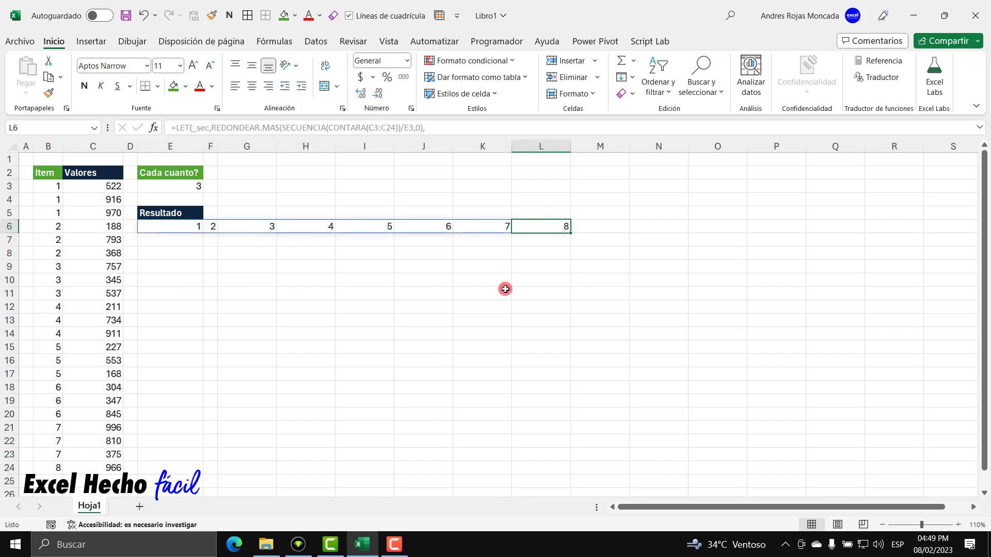
# Step: Insert _sec= before TRANSPONER(UNICOS(_sec)) in the E6 formula and enter it
pyautogui.click(181, 226)
pyautogui.press('F2')
pyautogui.click(138, 241)
pyautogui.write('_se')
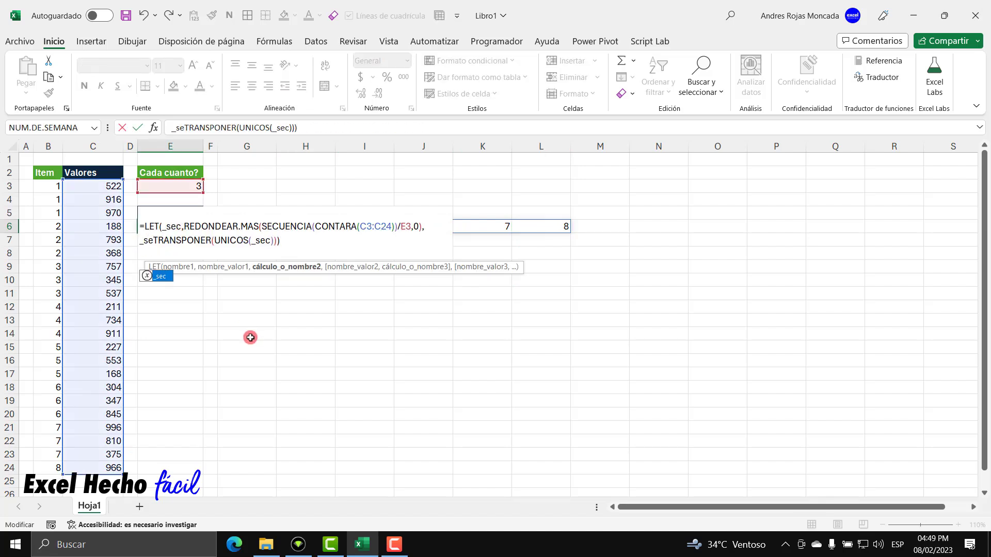
pyautogui.write('c')
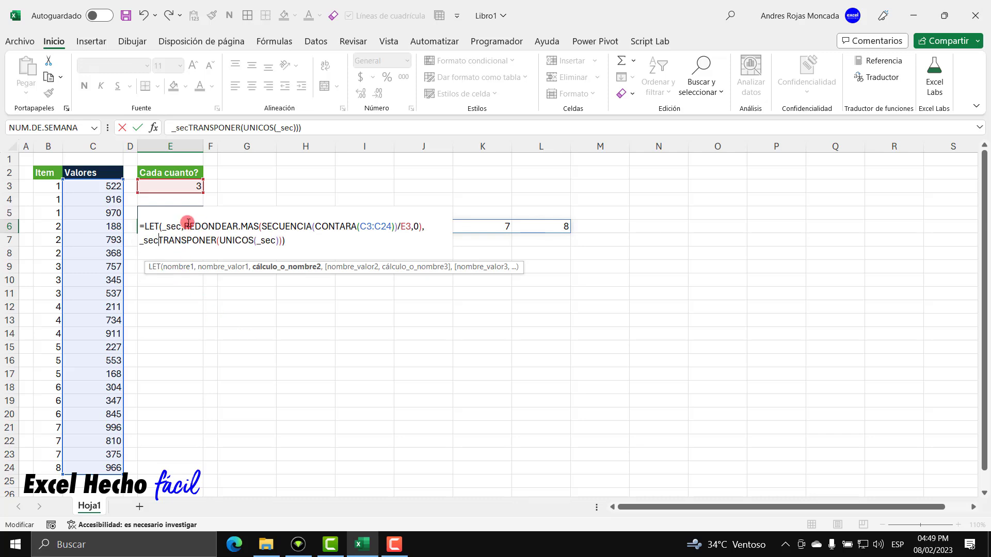
pyautogui.write('=')
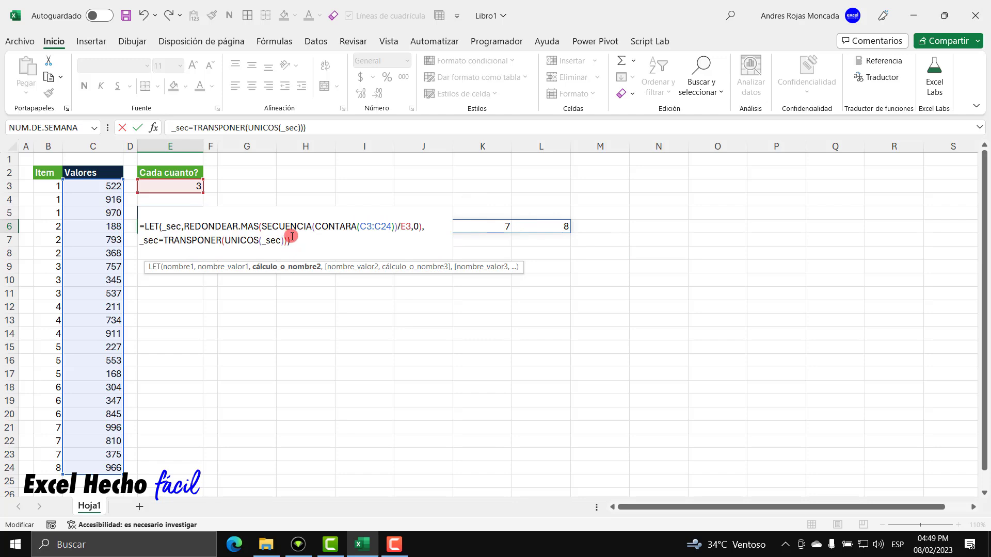
pyautogui.press('Return')
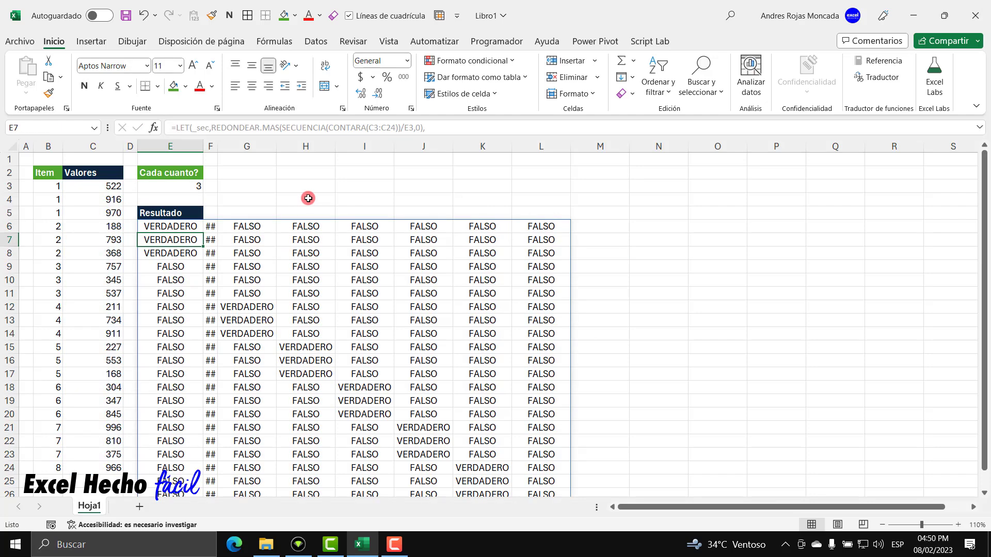
# Step: Examine the VERDADERO blocks in each column of the spilled comparison matrix down to row 27, temporarily widening column F
pyautogui.moveTo(166, 226); pyautogui.dragTo(168, 250)
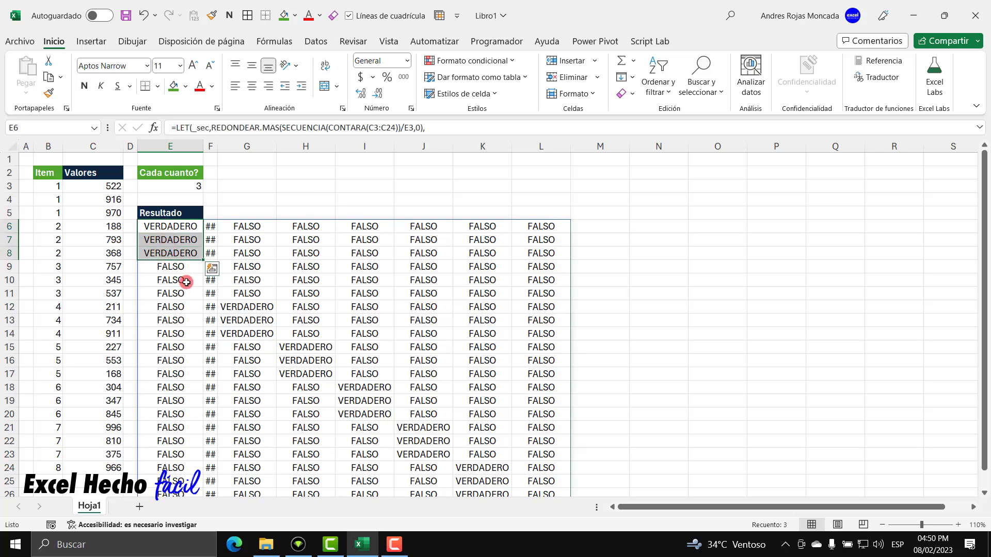
pyautogui.moveTo(220, 148); pyautogui.dragTo(261, 148)
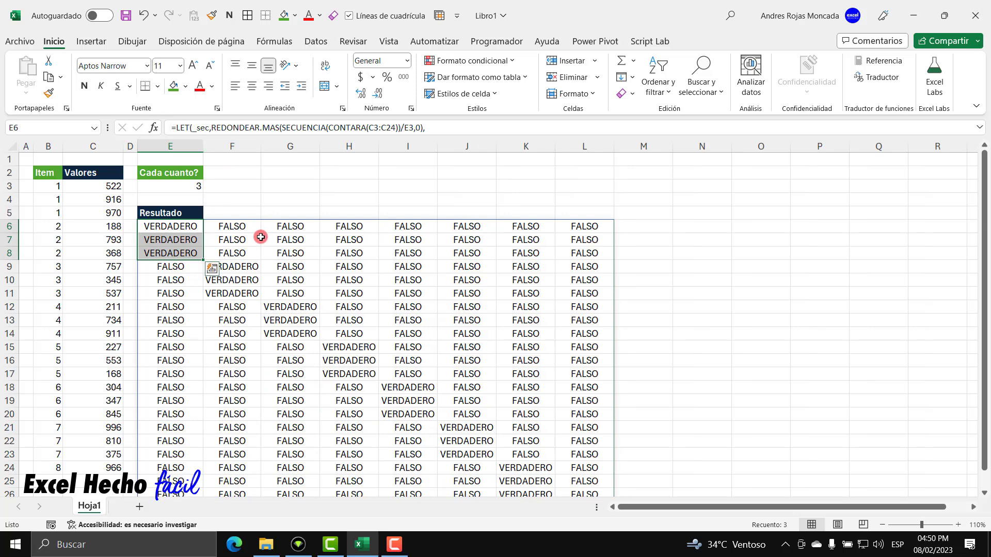
pyautogui.moveTo(239, 265); pyautogui.dragTo(233, 292)
pyautogui.moveTo(299, 310); pyautogui.dragTo(416, 413)
pyautogui.moveTo(476, 428); pyautogui.dragTo(531, 493)
pyautogui.click(526, 468)
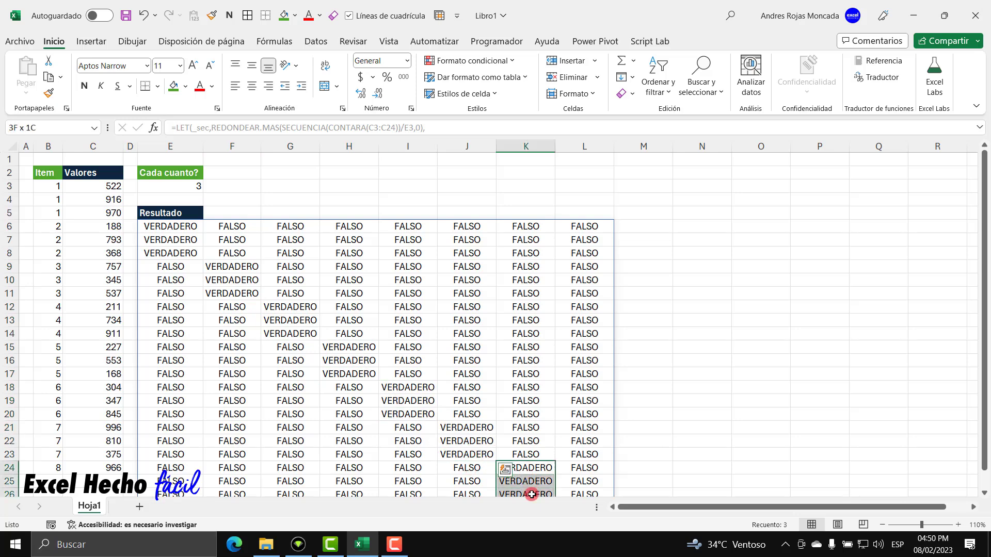
pyautogui.scroll(-3, 589, 468)
pyautogui.click(598, 391)
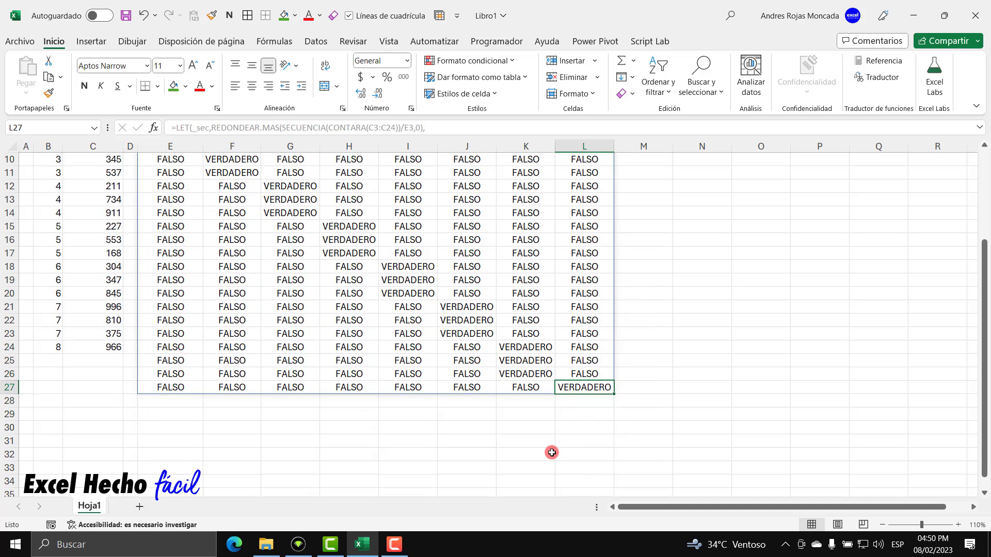
pyautogui.scroll(3, 552, 452)
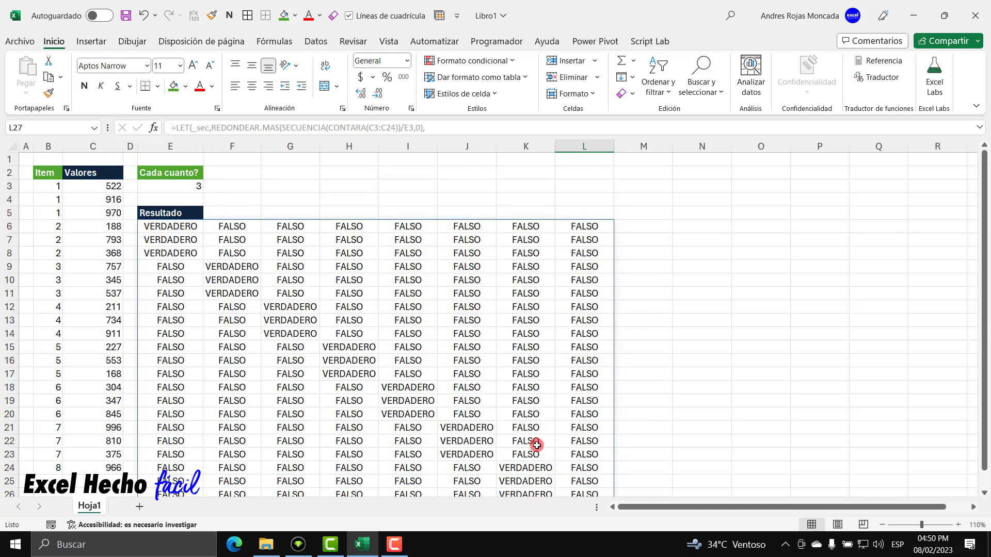
pyautogui.click(186, 228)
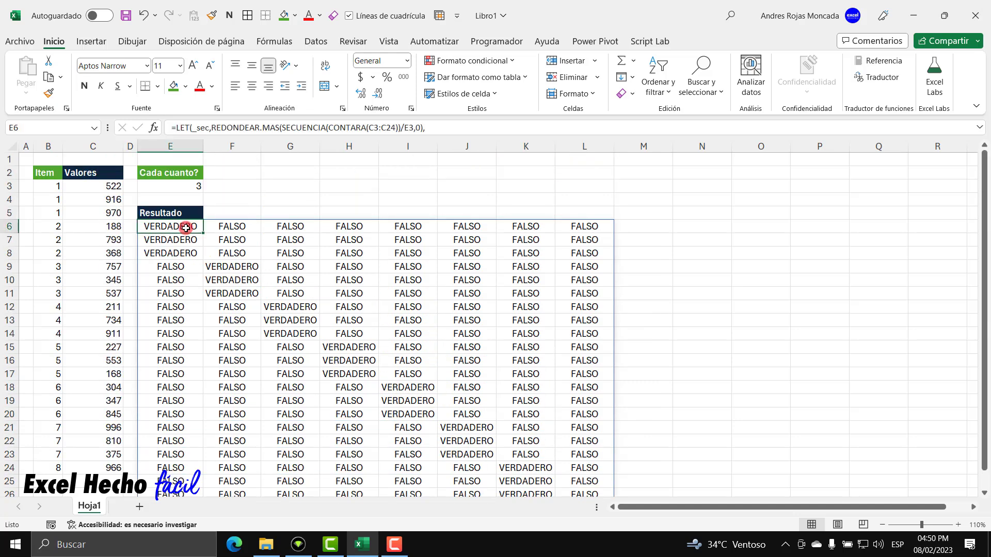
pyautogui.hotkey('ctrl', 'z')
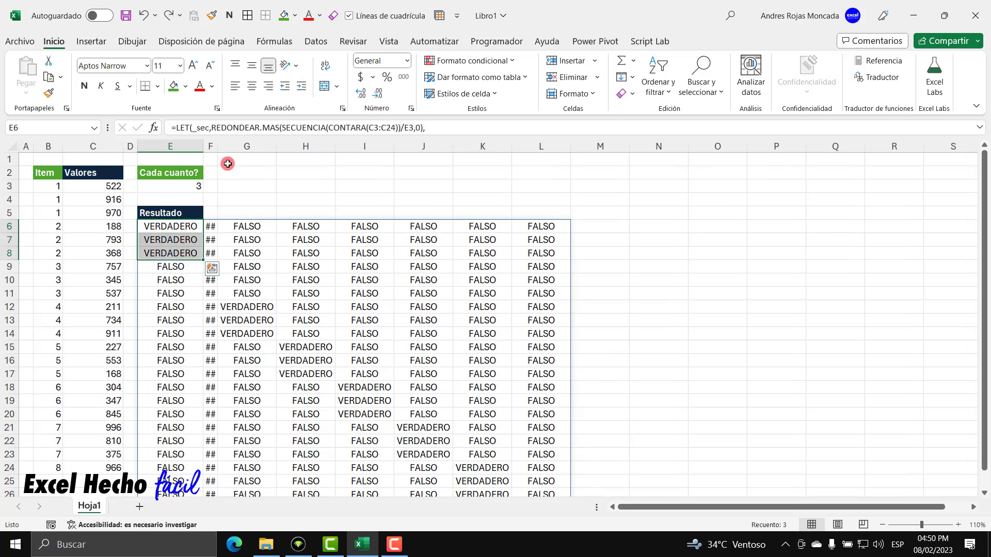
# Step: Enclose the _sec=TRANSPONER(UNICOS(_sec)) comparison in the E6 formula in its own parentheses and enter the formula
pyautogui.click(166, 225)
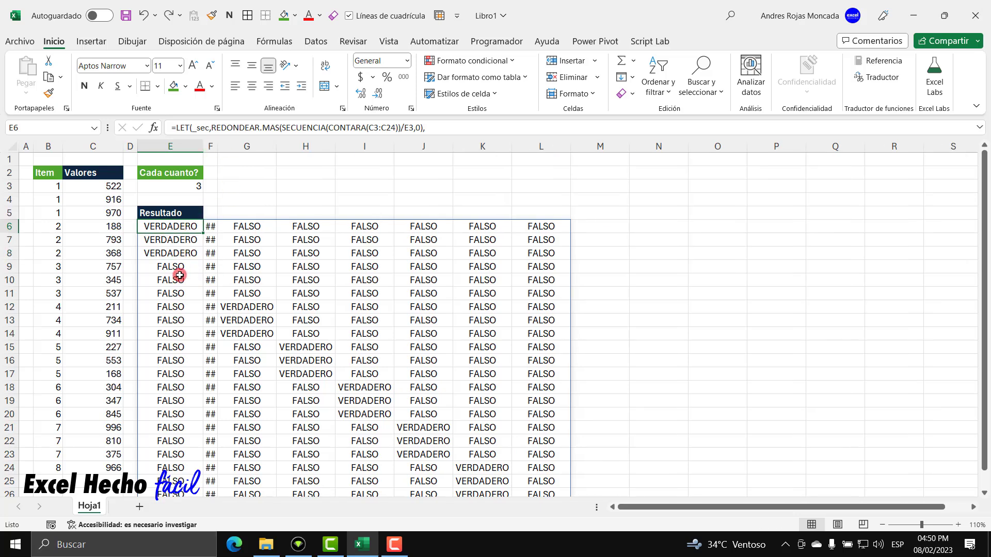
pyautogui.press('F2')
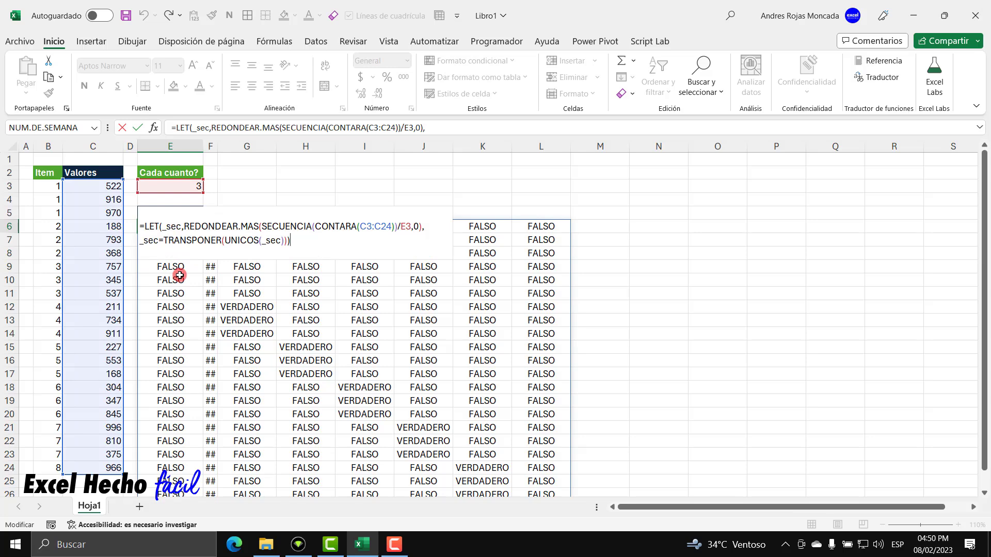
pyautogui.press('BackSpace')
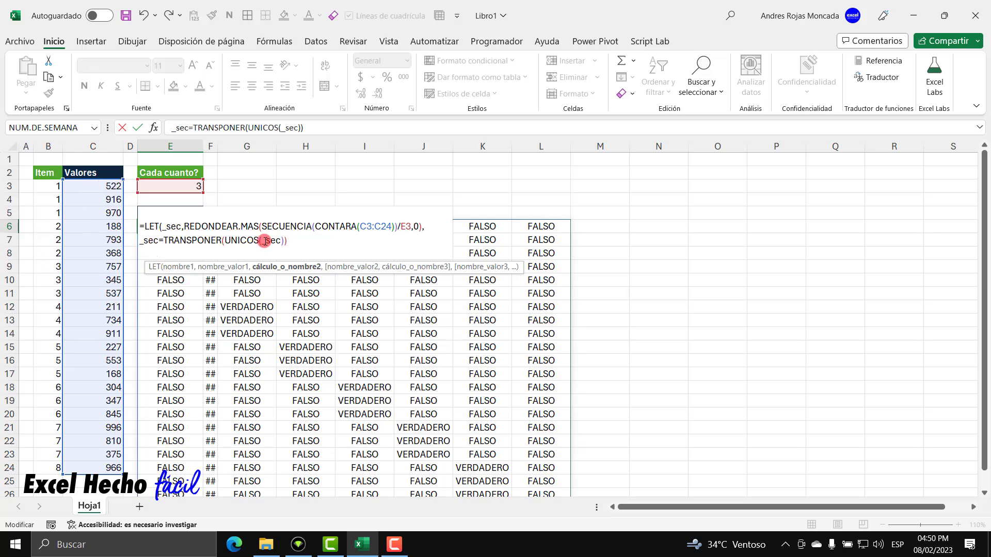
pyautogui.write('(')
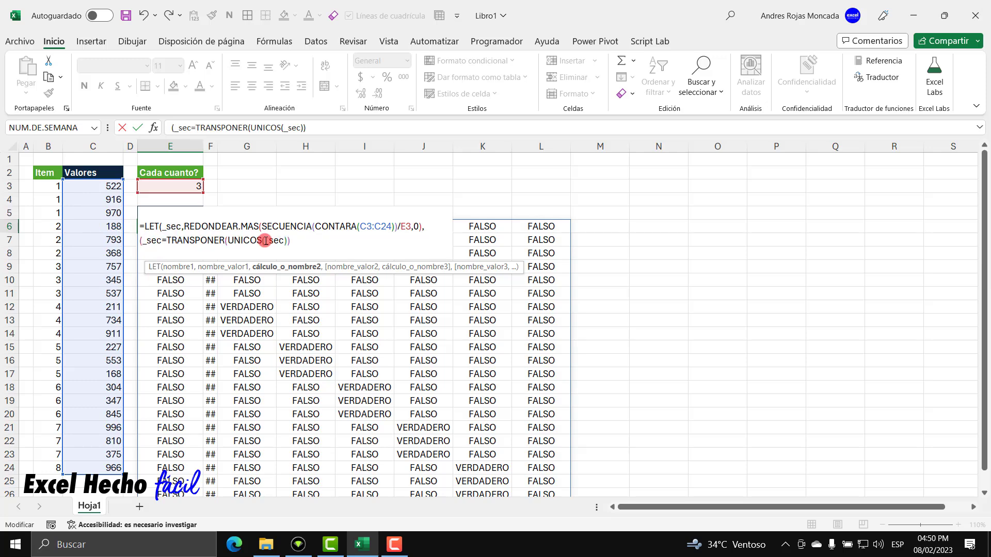
pyautogui.click(310, 241)
pyautogui.press('Return')
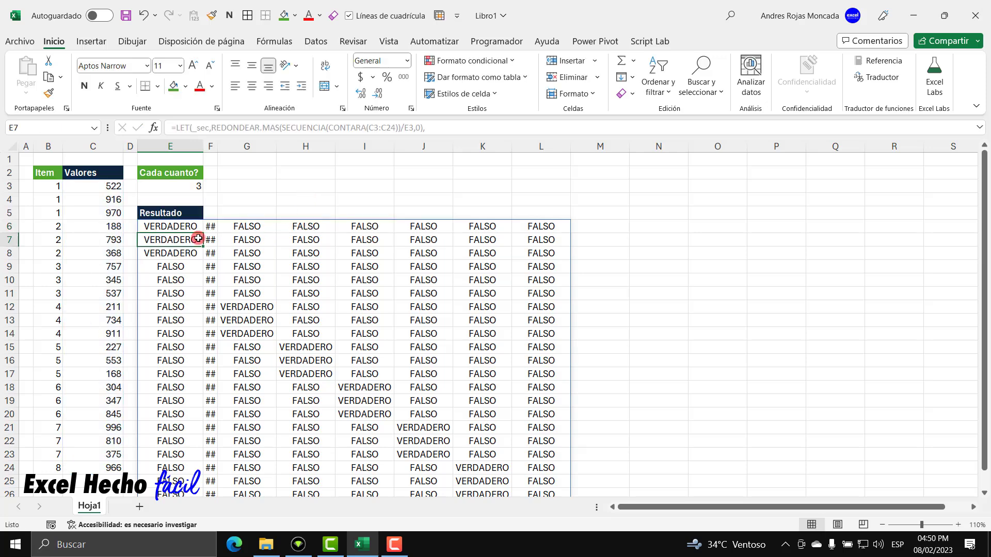
# Step: Multiply the parenthesized _sec=TRANSPONER(UNICOS(_sec)) comparison in the E6 formula by 1 and enter the formula
pyautogui.click(173, 227)
pyautogui.press('F2')
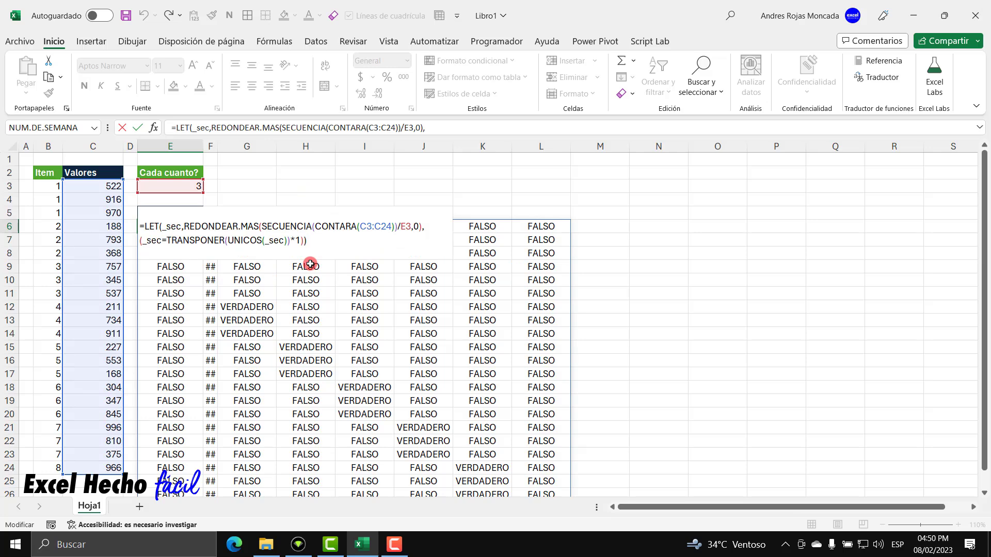
pyautogui.press('BackSpace')
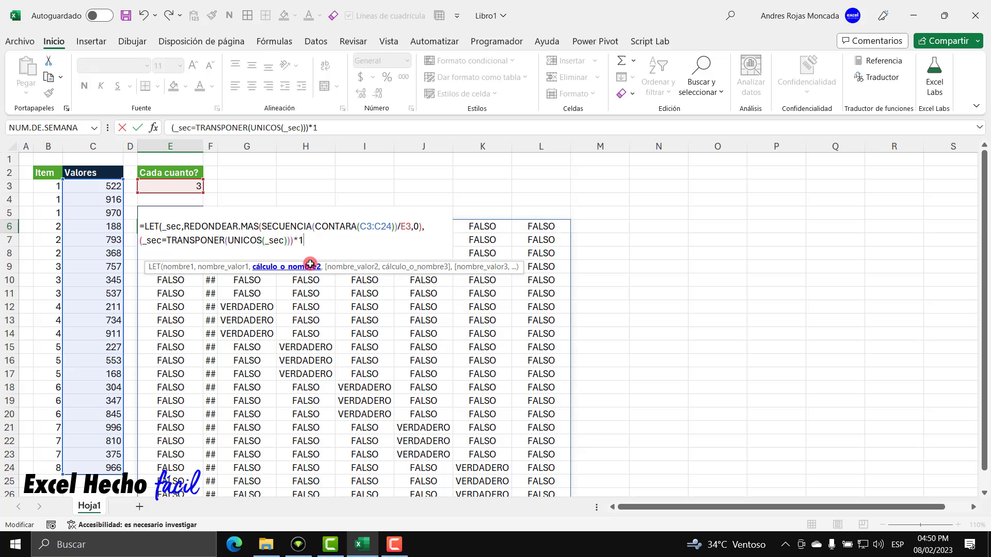
pyautogui.write(')')
pyautogui.press('Return')
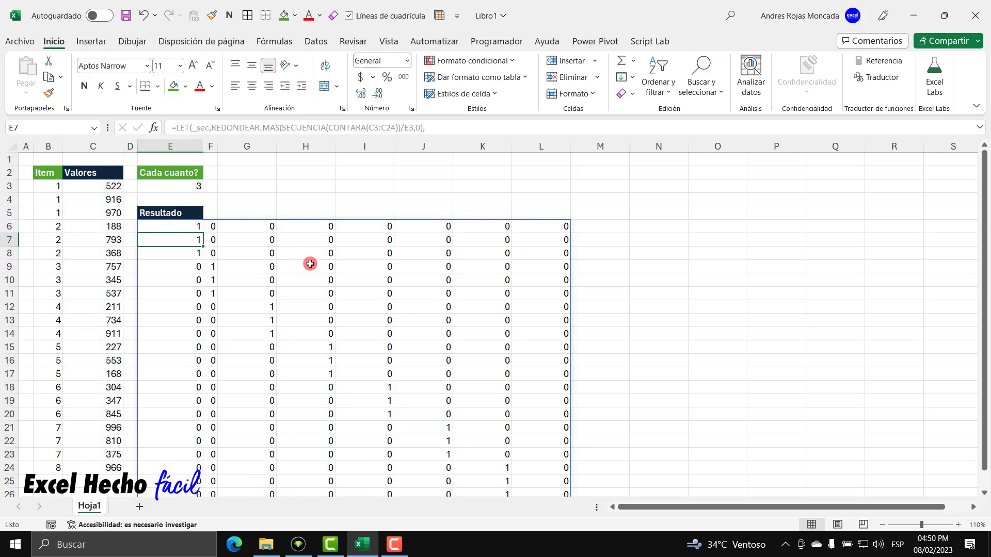
# Step: Enclose the comparison multiplied by 1 in parentheses in the E6 formula, multiply it by C3:C24, and enter the formula
pyautogui.click(182, 228)
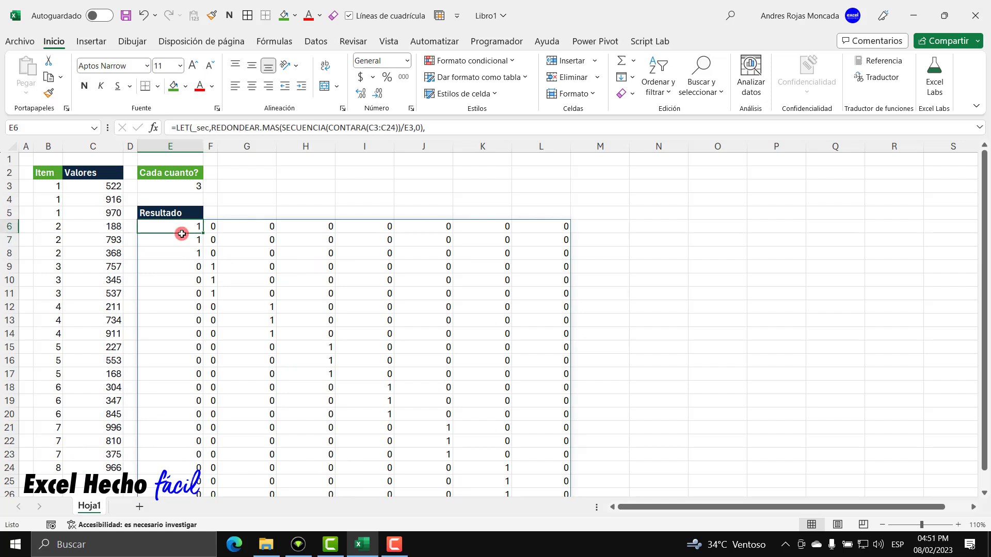
pyautogui.moveTo(182, 228); pyautogui.dragTo(177, 251)
pyautogui.moveTo(211, 293); pyautogui.dragTo(212, 266)
pyautogui.moveTo(259, 305); pyautogui.dragTo(256, 327)
pyautogui.click(181, 226)
pyautogui.press('F2')
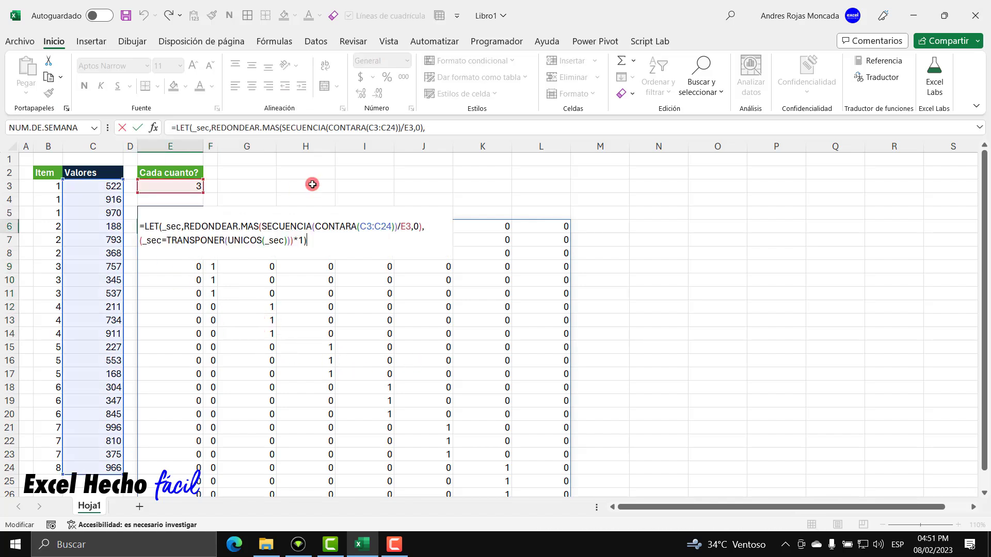
pyautogui.click(140, 240)
pyautogui.write('((')
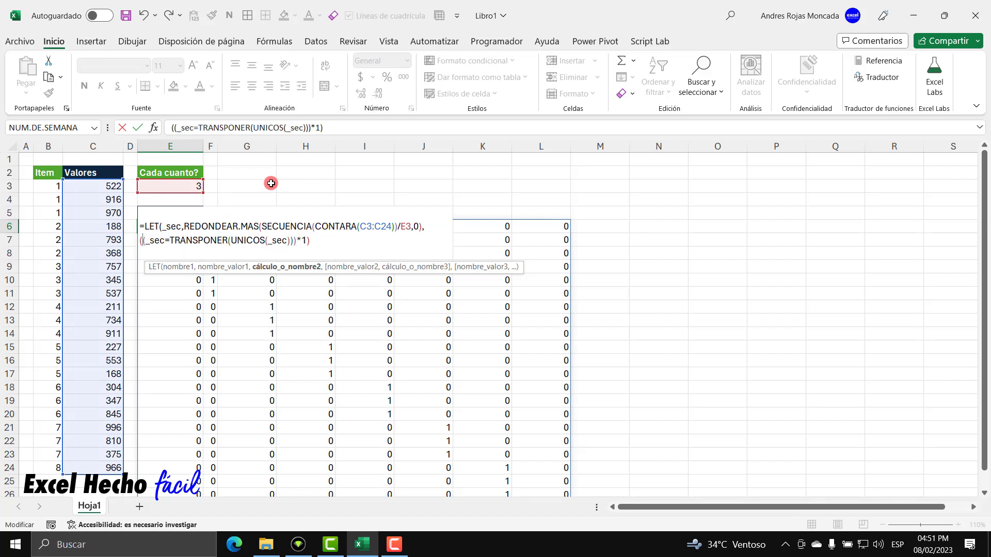
pyautogui.click(315, 239)
pyautogui.moveTo(106, 184); pyautogui.dragTo(98, 464)
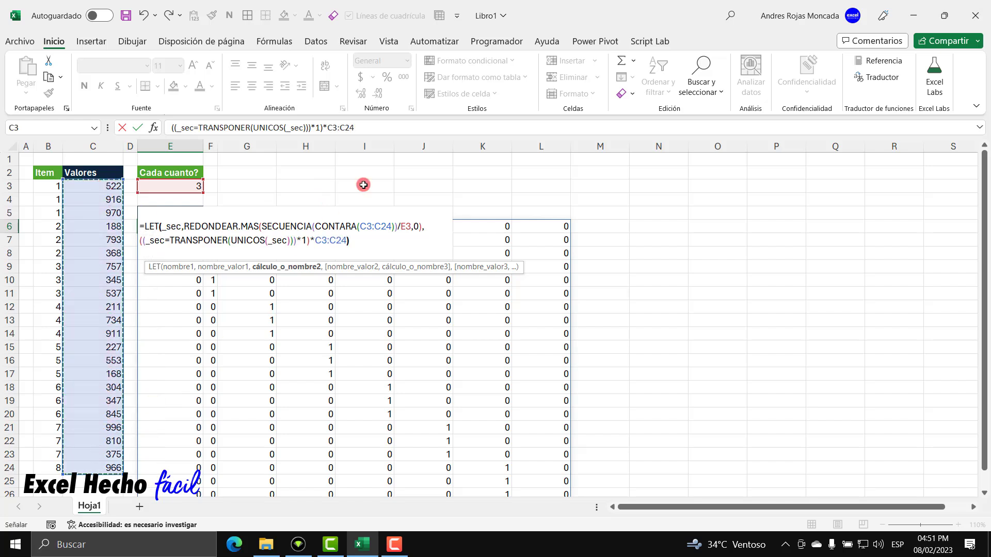
pyautogui.write(')')
pyautogui.press('Return')
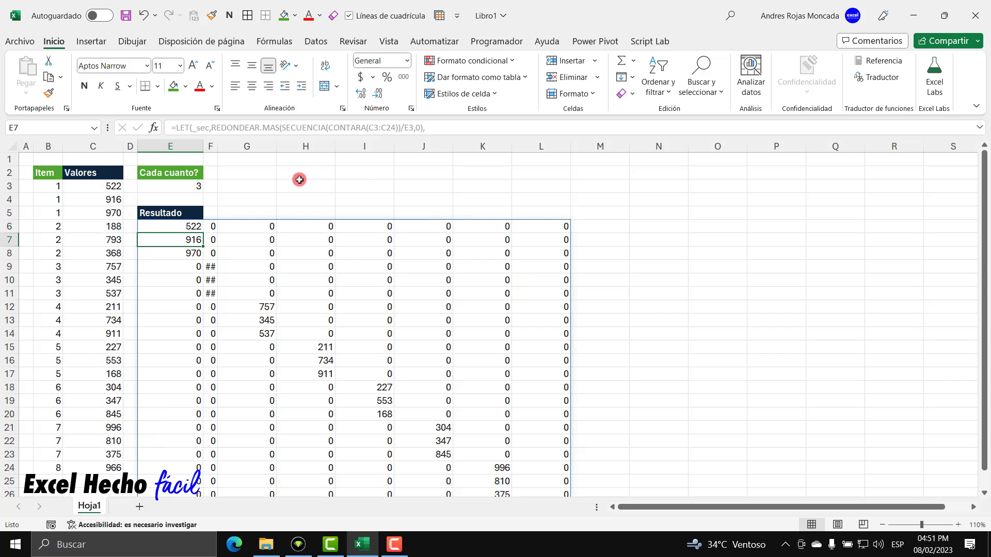
# Step: Compare the value blocks in the spilled matrix with the Valores column, temporarily widening column F
pyautogui.click(213, 147)
pyautogui.moveTo(216, 147); pyautogui.dragTo(223, 147)
pyautogui.moveTo(181, 228); pyautogui.dragTo(178, 253)
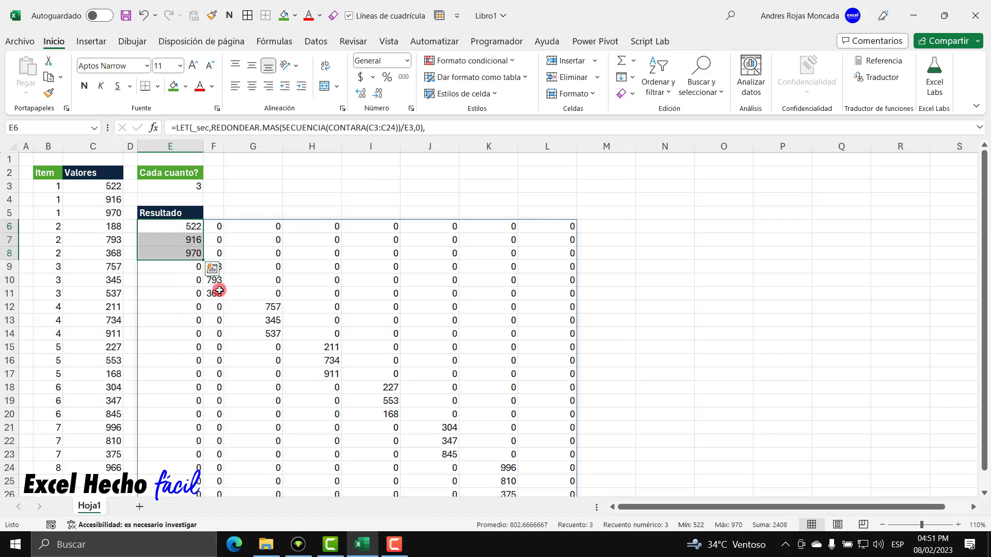
pyautogui.moveTo(214, 293); pyautogui.dragTo(214, 266)
pyautogui.moveTo(94, 189); pyautogui.dragTo(82, 209)
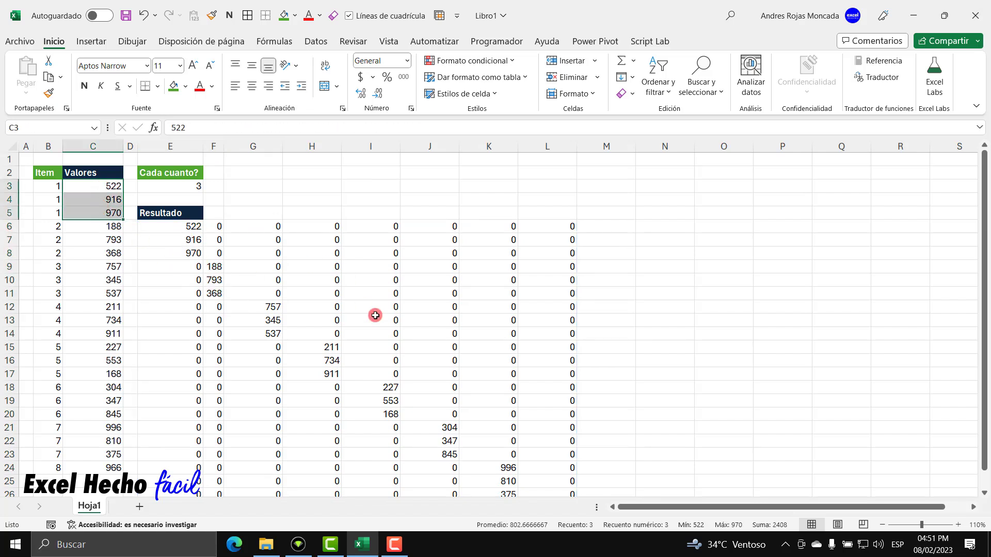
pyautogui.click(175, 231)
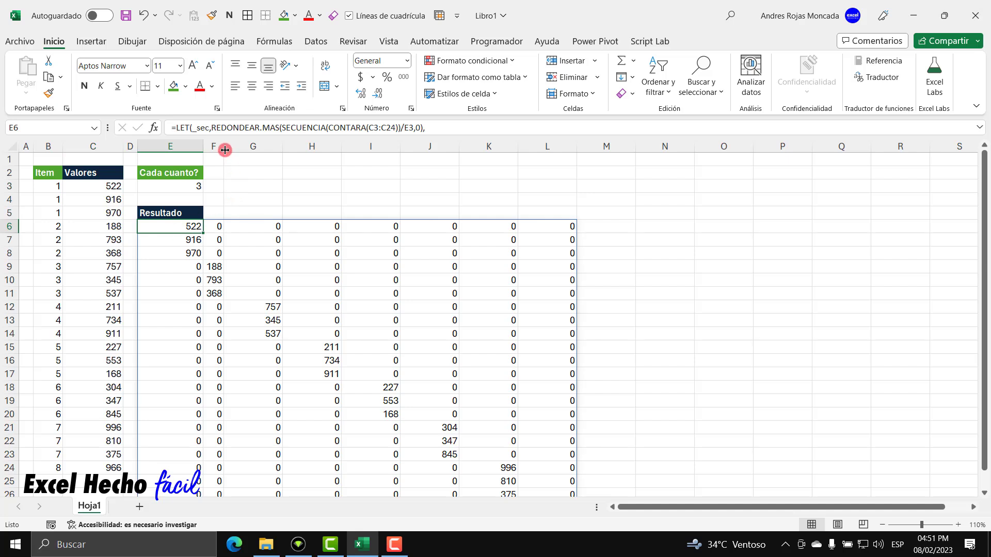
pyautogui.hotkey('ctrl', 'z')
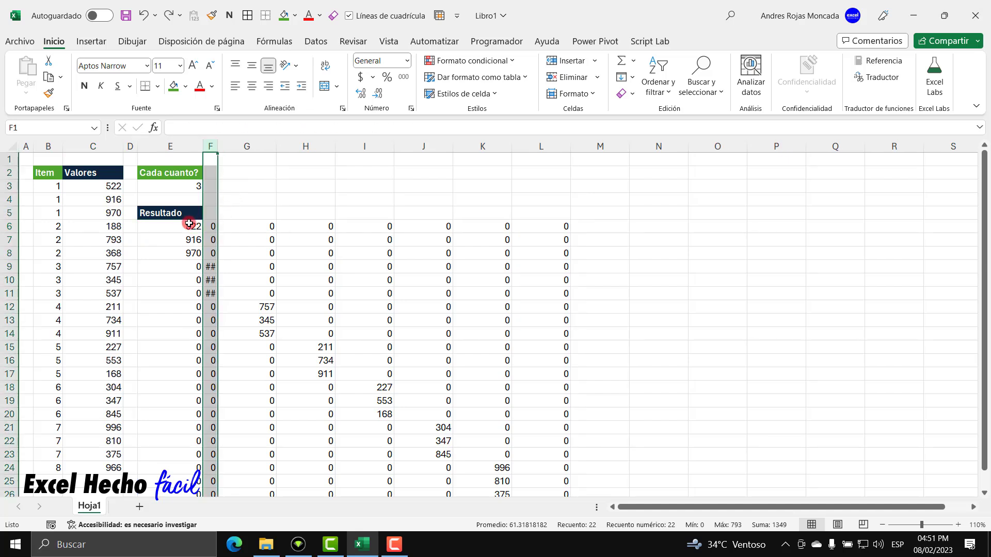
# Step: Insert BYCOL( before the matrix product in the E6 formula so the product becomes its array argument
pyautogui.press('F2')
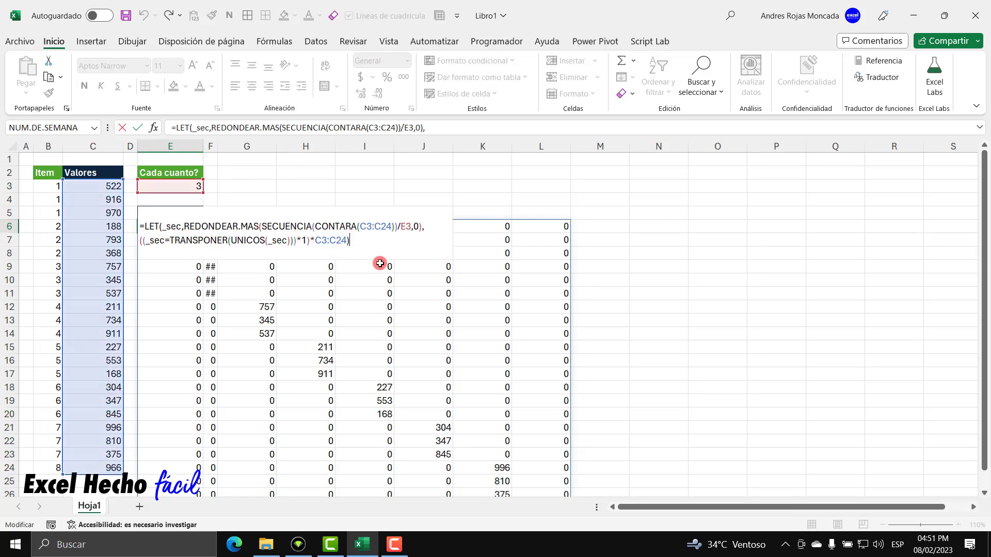
pyautogui.press('BackSpace')
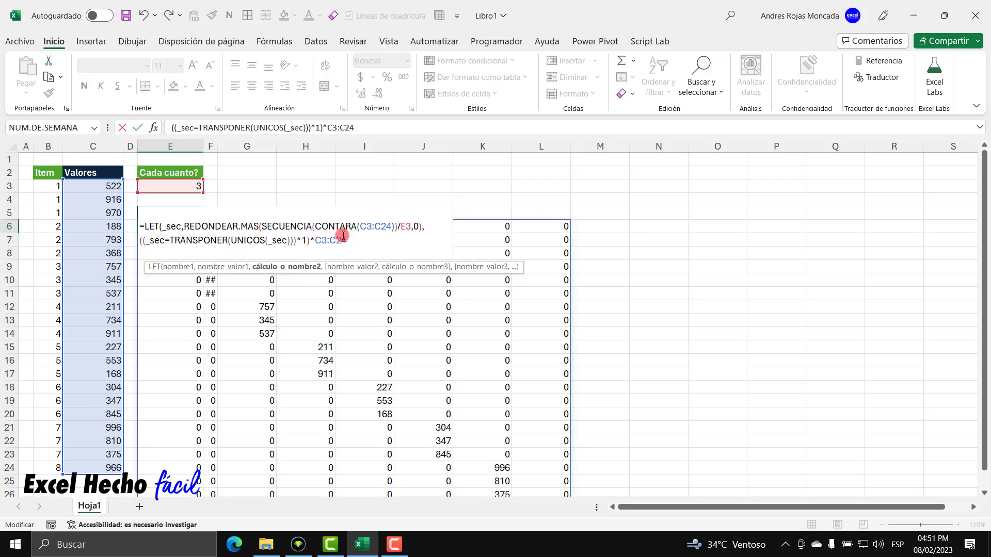
pyautogui.click(142, 240)
pyautogui.write('BYCOL')
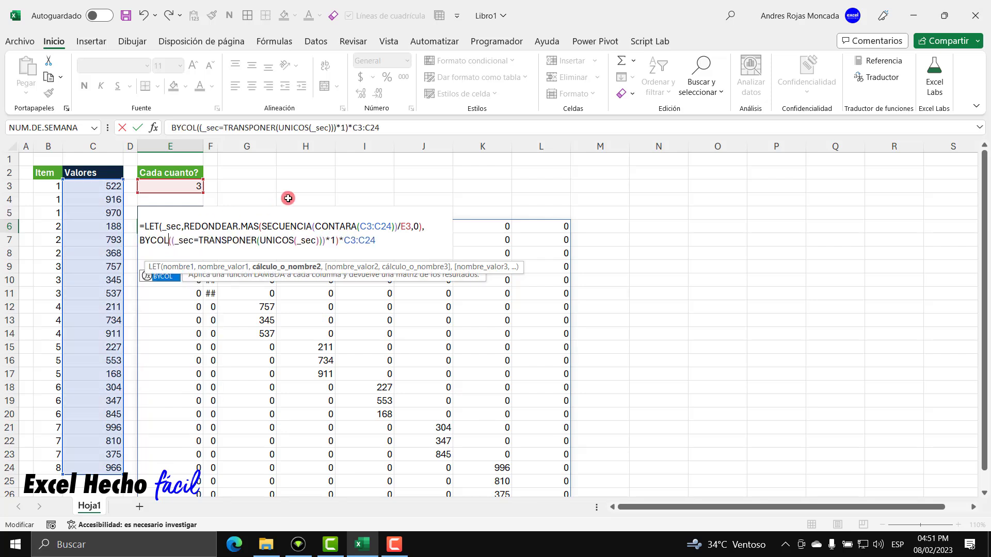
pyautogui.write('(')
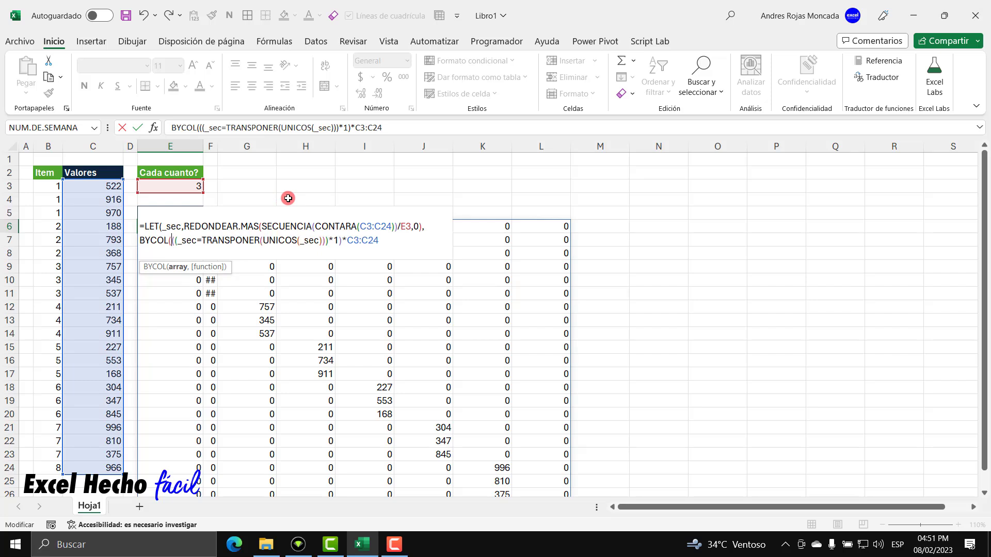
pyautogui.hotkey('shift', 'End')
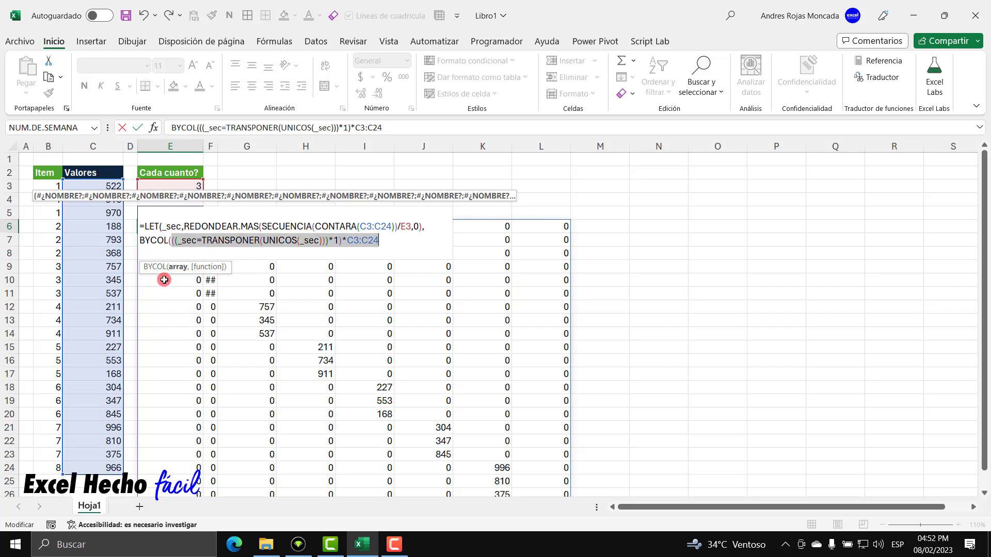
pyautogui.click(391, 237)
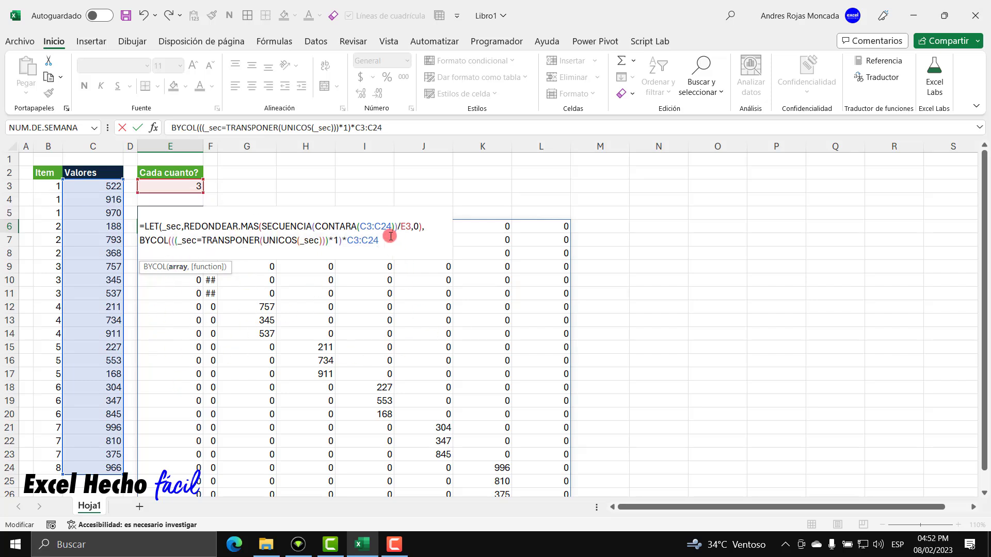
# Step: Add LAMBDA(_col,SUMA(_col)) as the BYCOL function argument and enter the E6 formula
pyautogui.write(',')
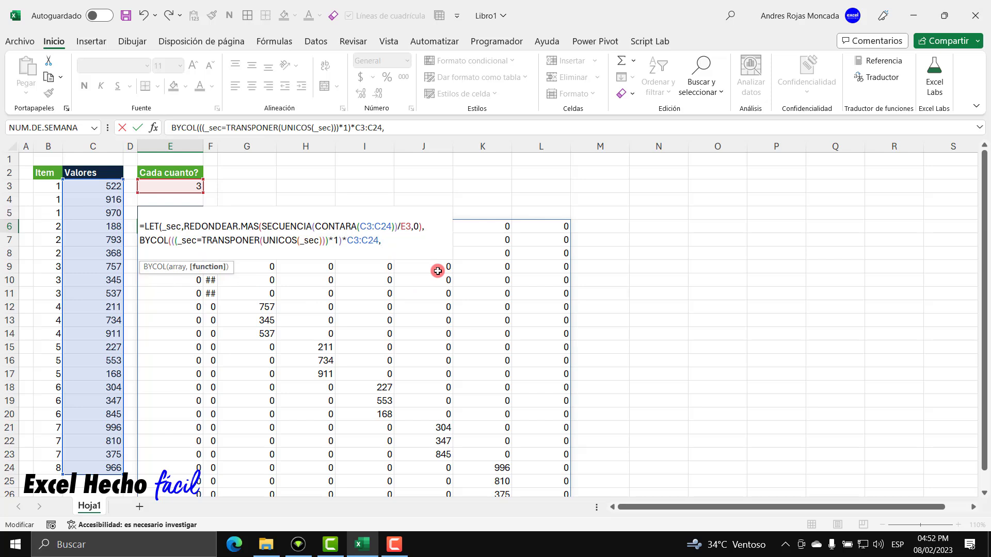
pyautogui.write('lambda(')
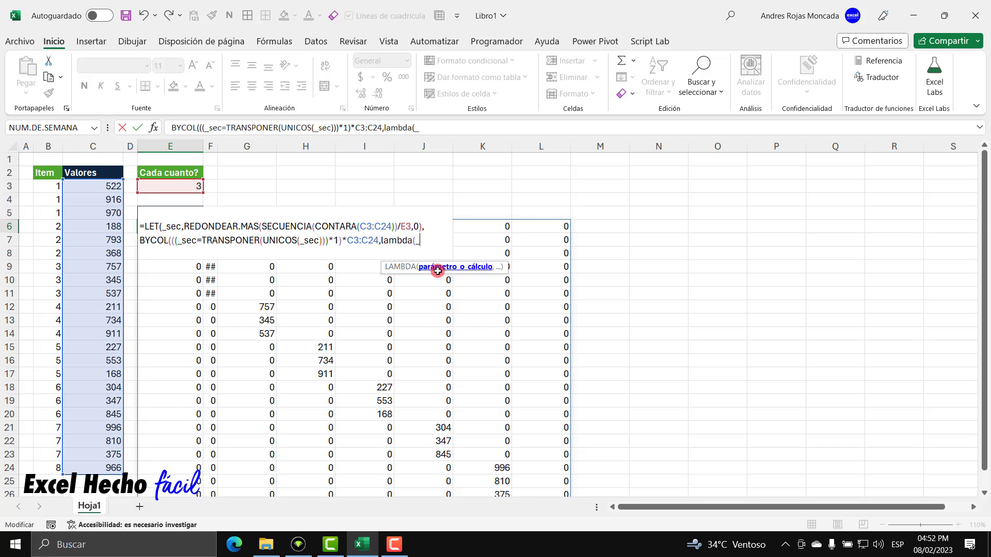
pyautogui.write('_col,SUMA(')
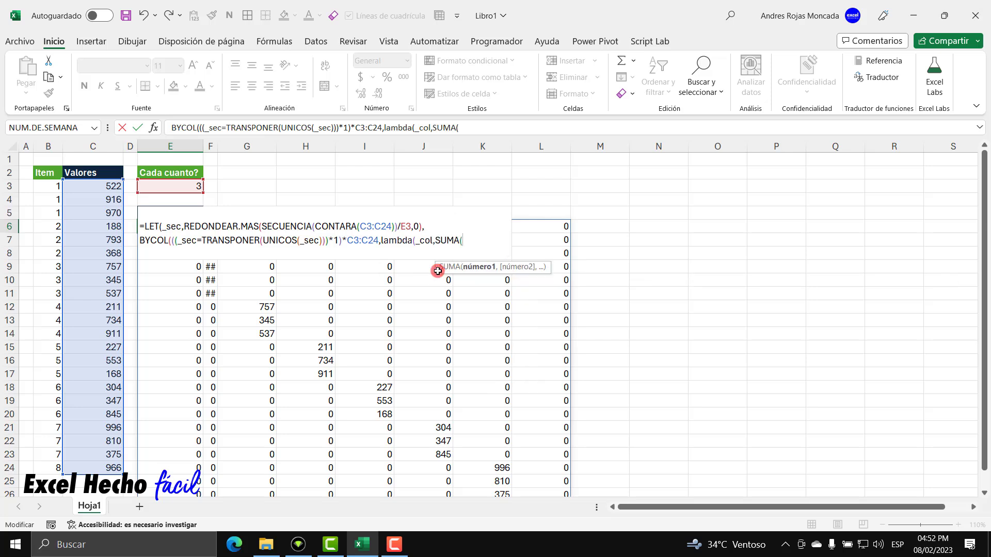
pyautogui.write('_col)))')
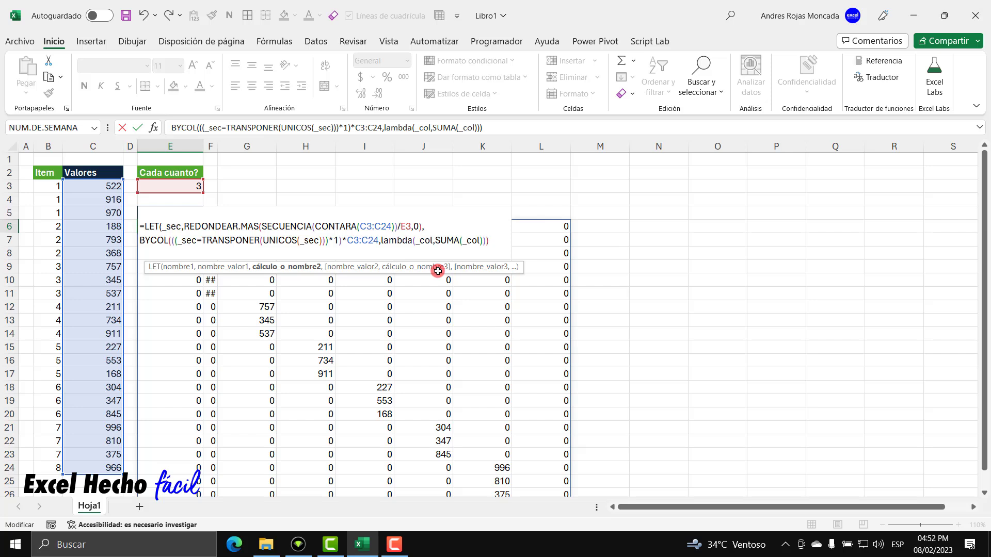
pyautogui.press('Return')
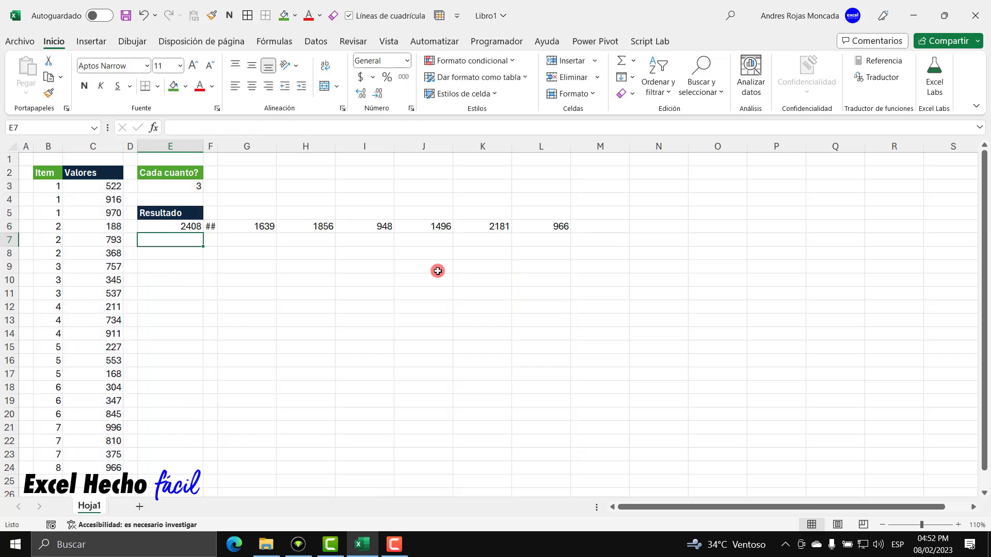
# Step: Wrap the BYCOL expression in the E6 formula in TRANSPONER and enter it so the group sums spill vertically under Resultado
pyautogui.moveTo(187, 227); pyautogui.dragTo(542, 227)
pyautogui.click(188, 227)
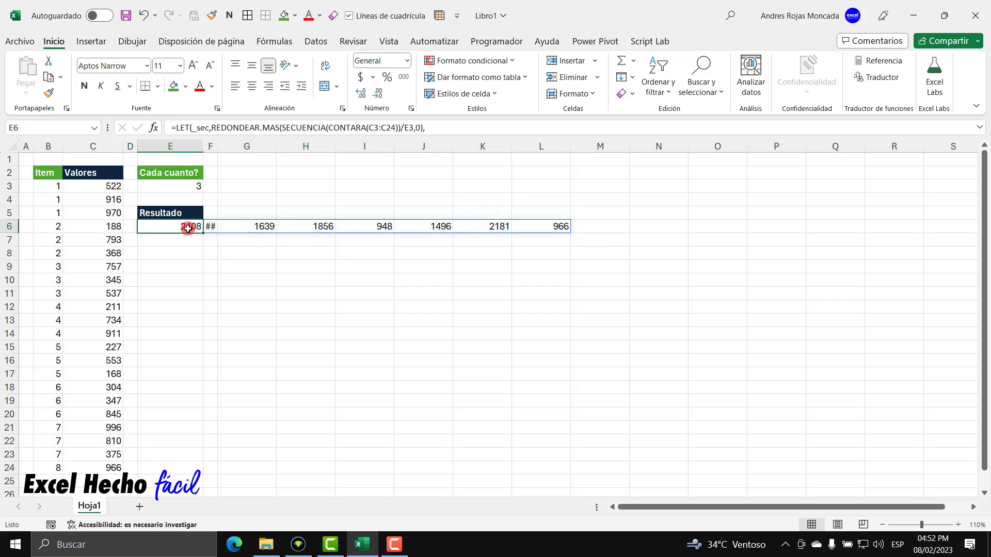
pyautogui.doubleClick(187, 227)
pyautogui.click(139, 239)
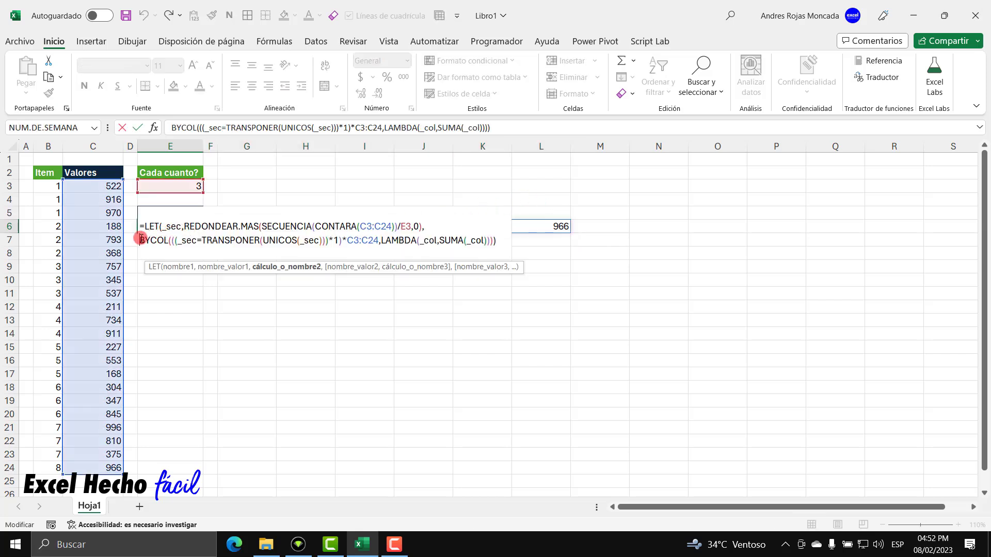
pyautogui.click(493, 240)
pyautogui.press('BackSpace')
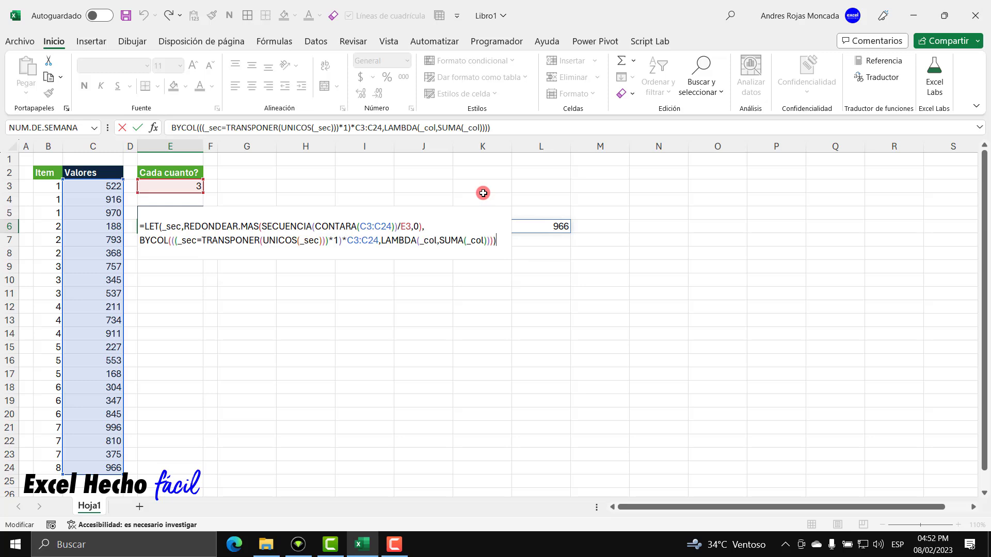
pyautogui.click(140, 241)
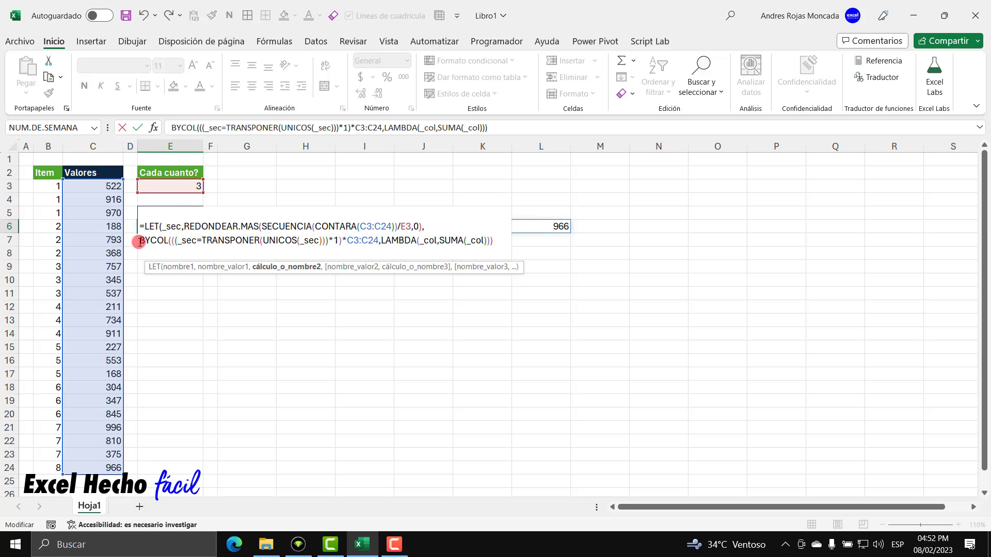
pyautogui.write('TRANSPONER(')
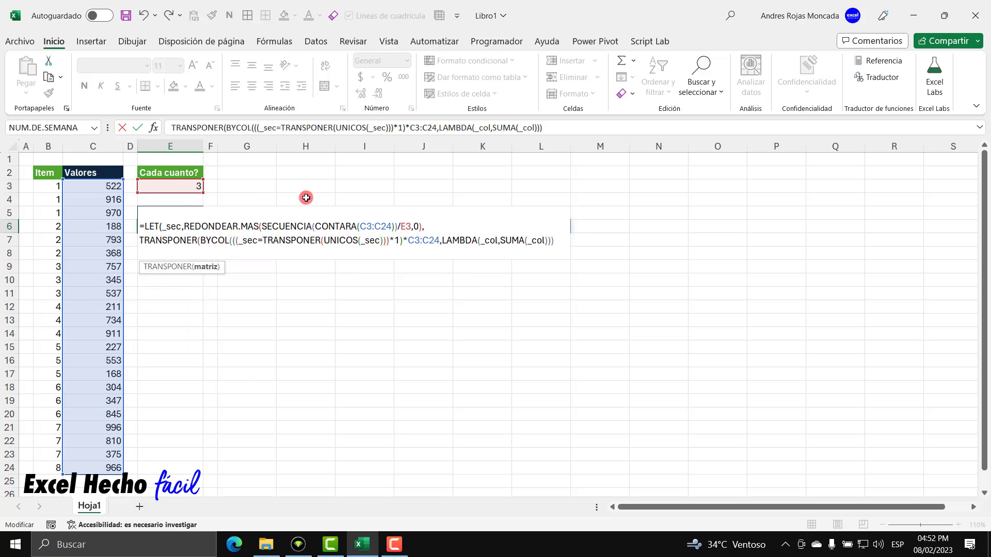
pyautogui.click(548, 245)
pyautogui.write(')))')
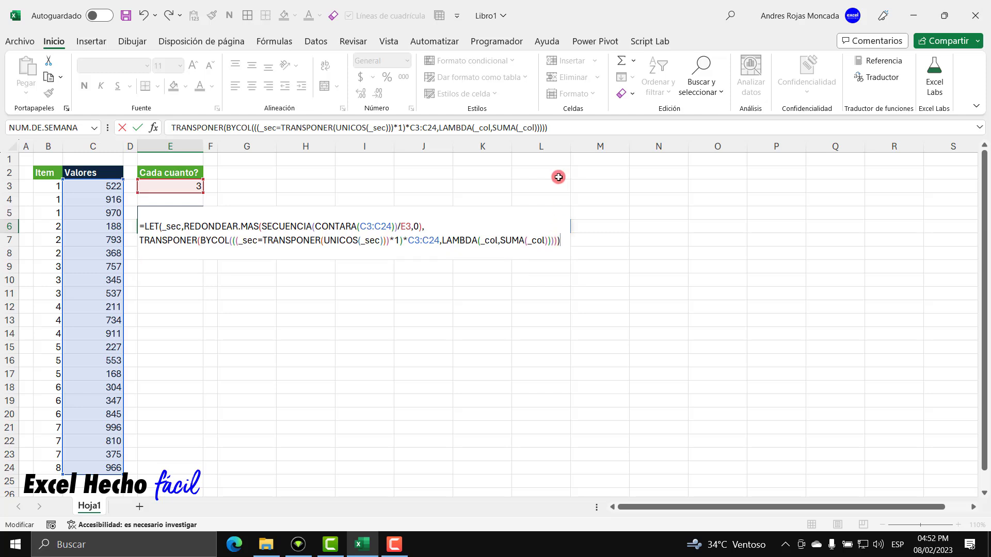
pyautogui.press('Return')
pyautogui.moveTo(192, 226); pyautogui.dragTo(191, 318)
# Step: Copy the complete LET formula text from E6 and leave the cell without changing it
pyautogui.click(176, 230)
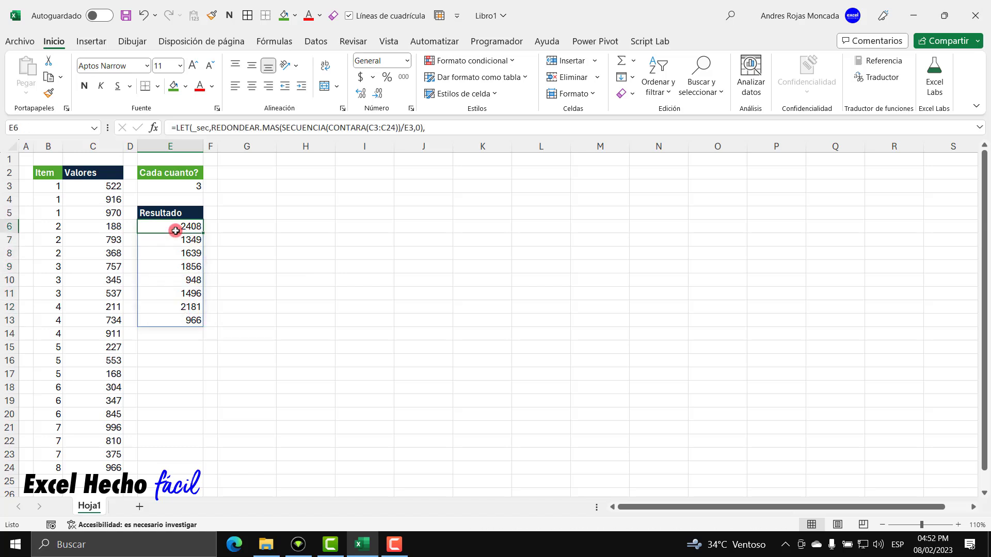
pyautogui.press('F2')
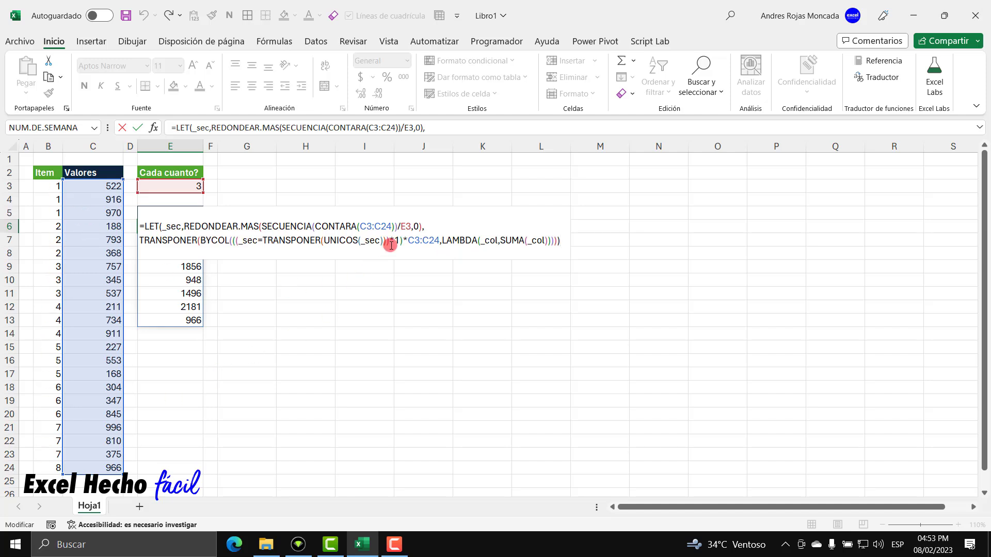
pyautogui.hotkey('ctrl', 'Return')
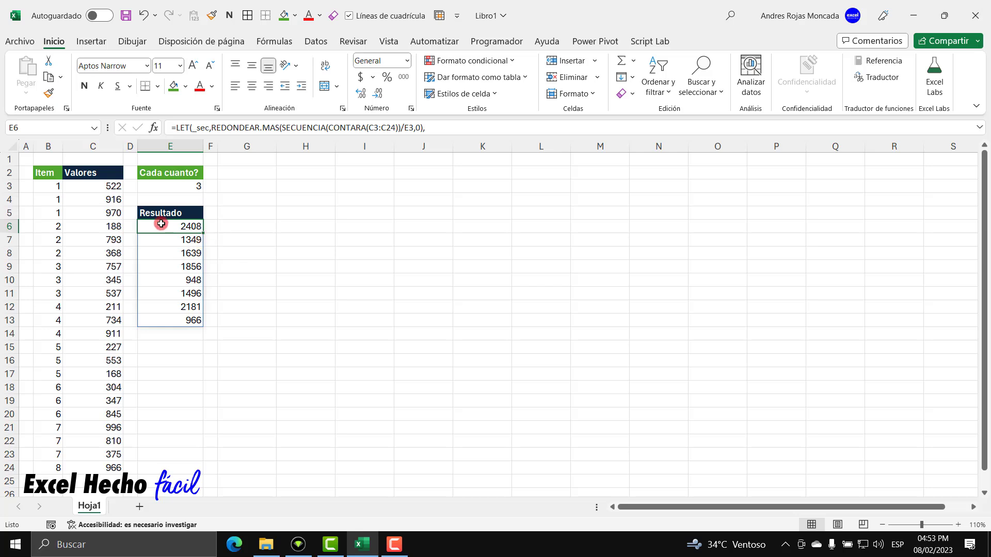
pyautogui.press('F2')
pyautogui.moveTo(565, 240); pyautogui.dragTo(96, 229)
pyautogui.hotkey('ctrl', 'c')
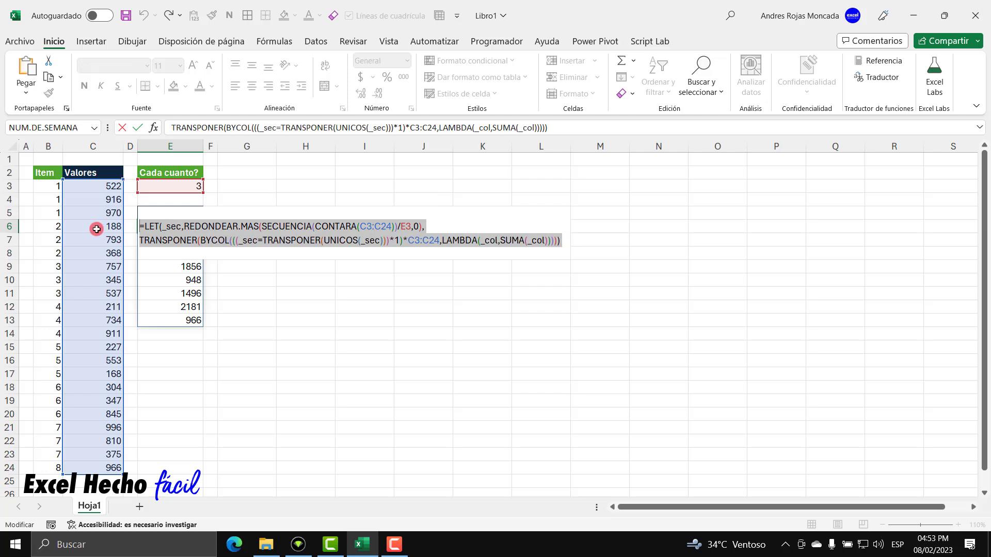
pyautogui.press('Escape')
# Step: Enter the header Resultado in cell G5
pyautogui.click(234, 212)
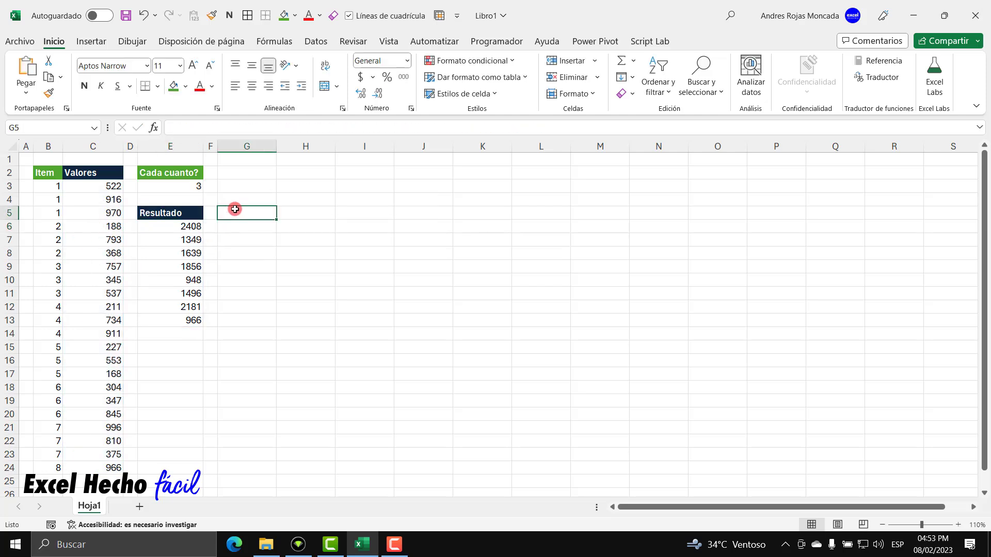
pyautogui.write('Resul')
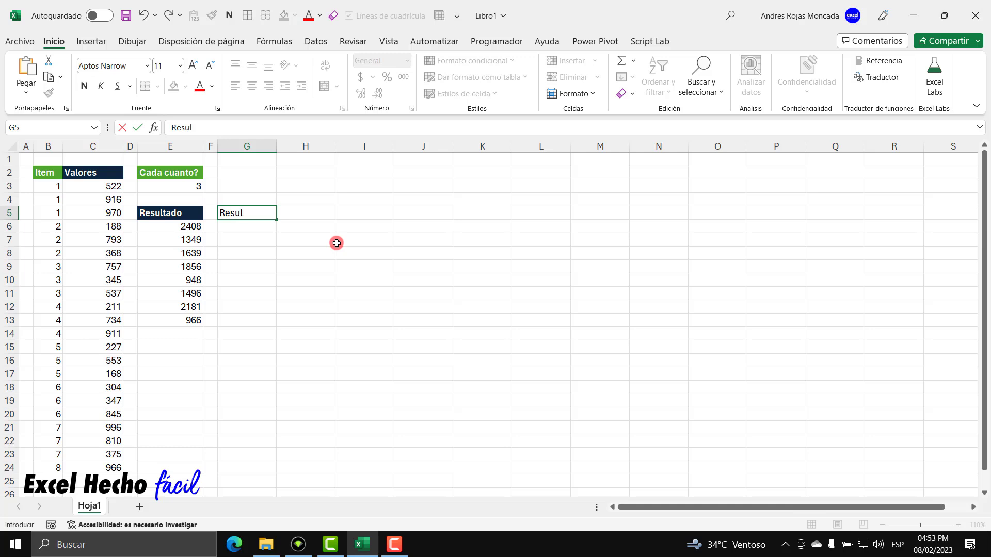
pyautogui.write('tado')
pyautogui.press('Return')
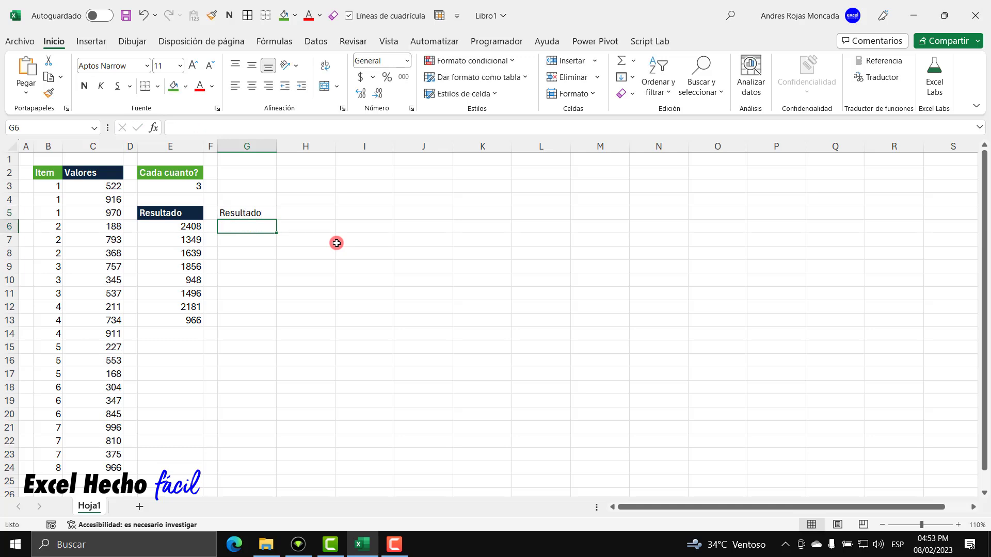
# Step: Paste the copied LET formula into G6 and replace its TRANSPONER calculation with the start of a SUMAR.SI.CONJUNTO function
pyautogui.press('F2')
pyautogui.hotkey('ctrl', 'v')
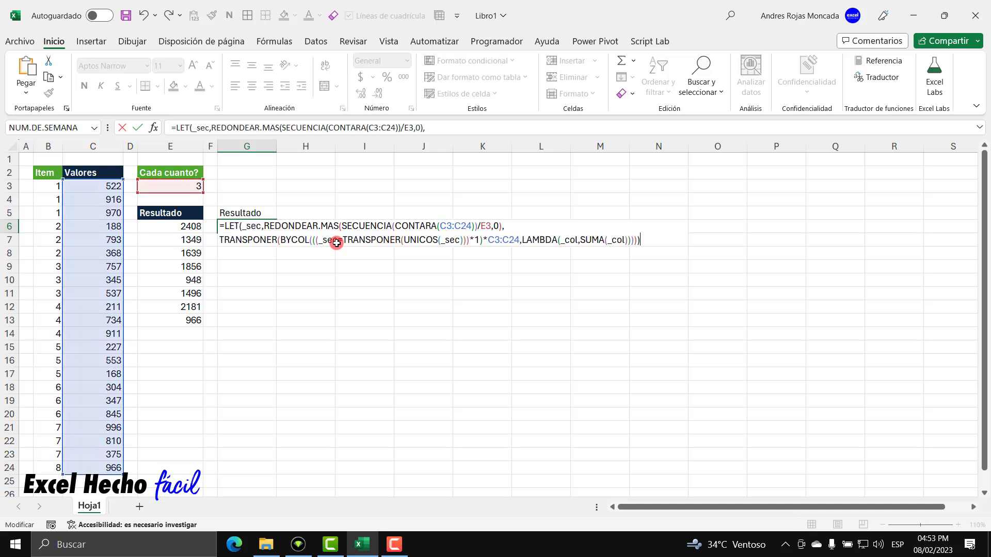
pyautogui.moveTo(655, 242); pyautogui.dragTo(216, 241)
pyautogui.write('sum')
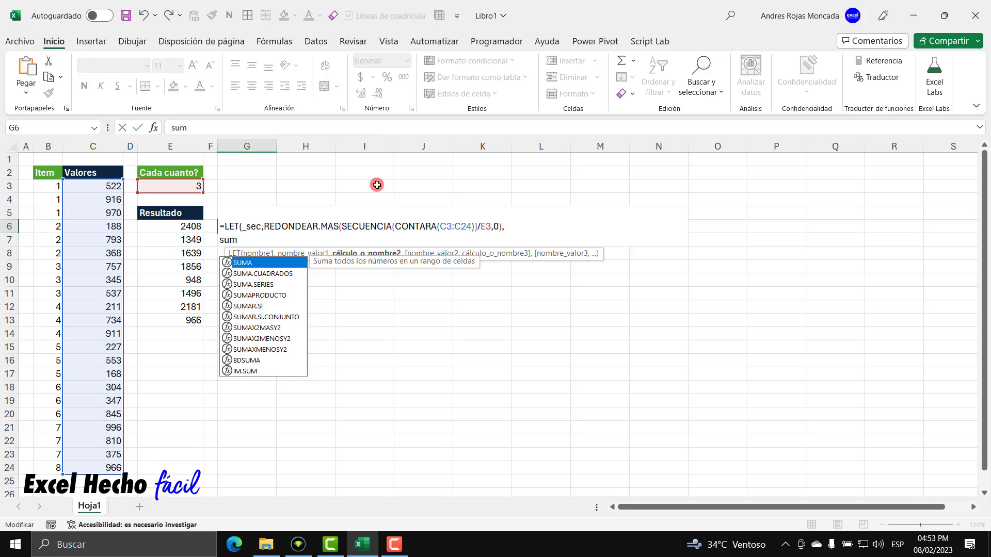
pyautogui.press('Down')
pyautogui.press('Down')
pyautogui.press('Down')
pyautogui.press('Down')
pyautogui.press('Down')
pyautogui.press('Tab')
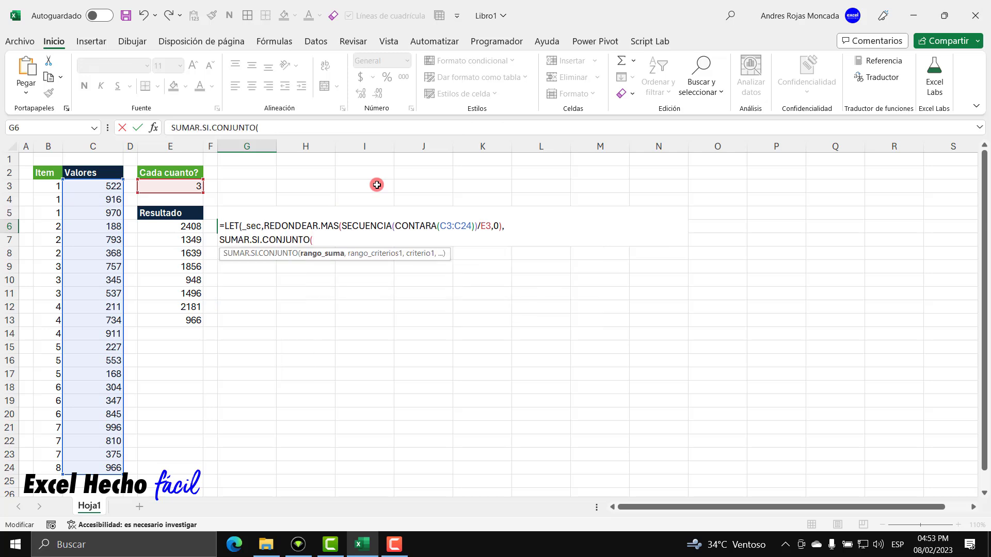
# Step: Give SUMAR.SI.CONJUNTO the sum range C3:C24 and criteria range B3#, and begin its criterion with UNICOS(
pyautogui.moveTo(100, 187); pyautogui.dragTo(99, 467)
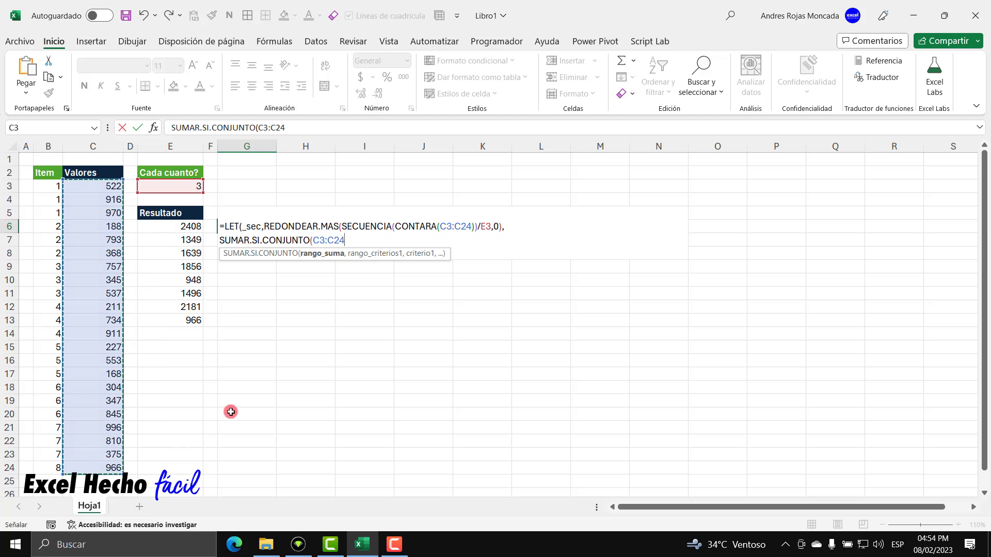
pyautogui.write(',')
pyautogui.click(49, 186)
pyautogui.moveTo(50, 197); pyautogui.dragTo(43, 468)
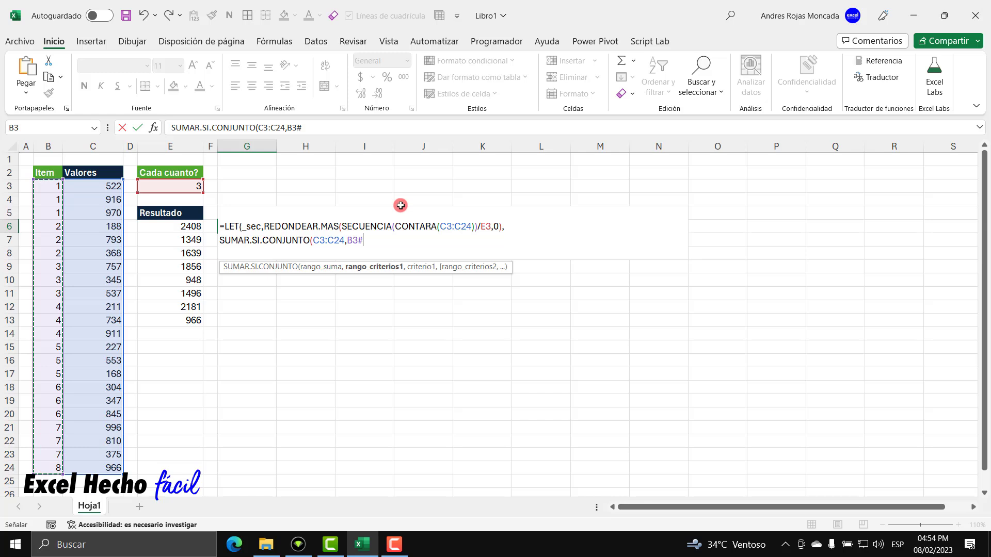
pyautogui.write(',')
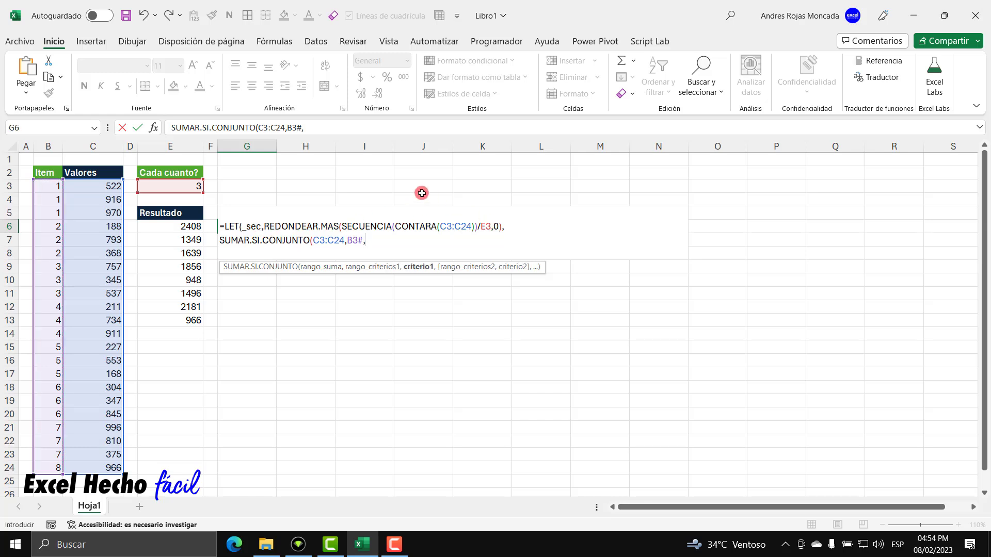
pyautogui.write('UNICOS(')
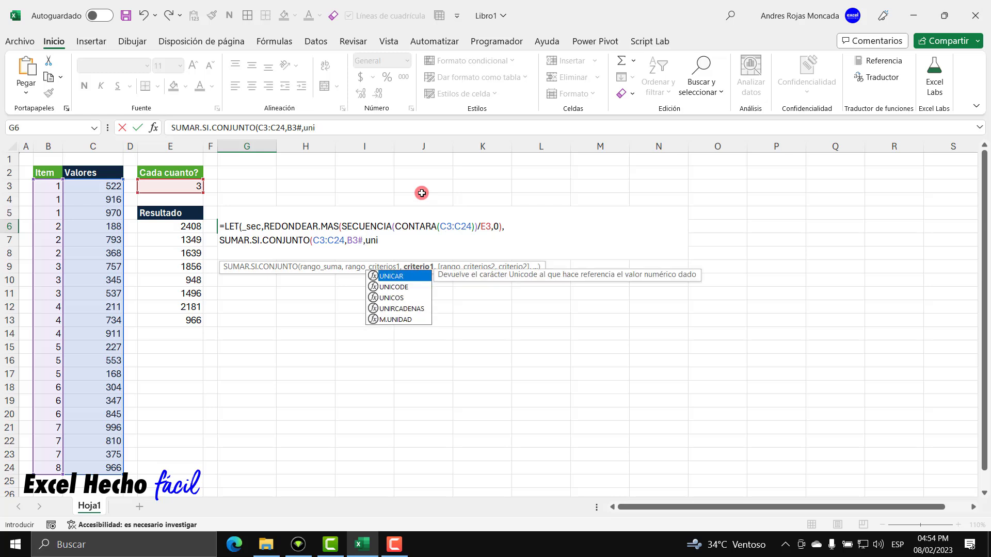
pyautogui.write('_')
pyautogui.press('Tab')
pyautogui.write('))')
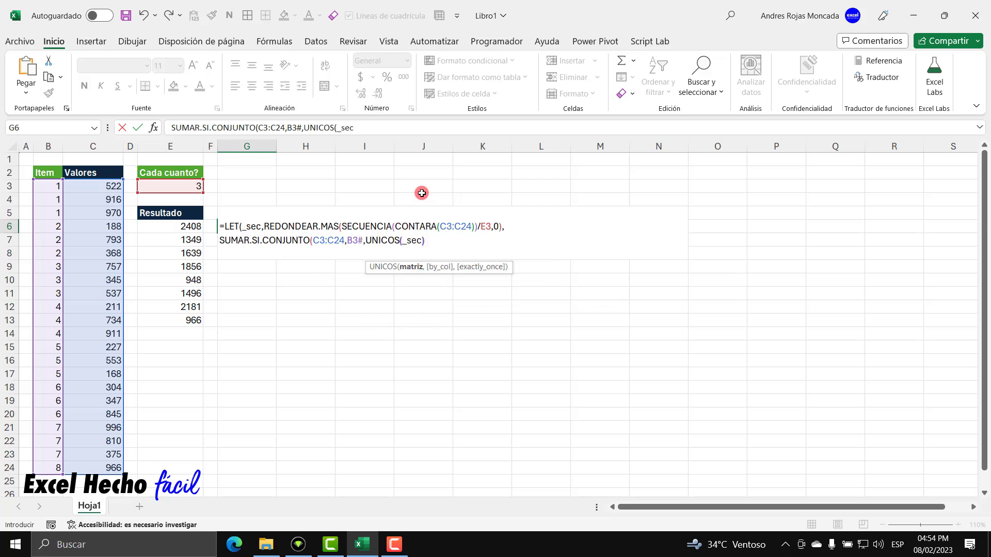
pyautogui.press('BackSpace')
pyautogui.press('BackSpace')
pyautogui.press('BackSpace')
pyautogui.press('BackSpace')
pyautogui.press('BackSpace')
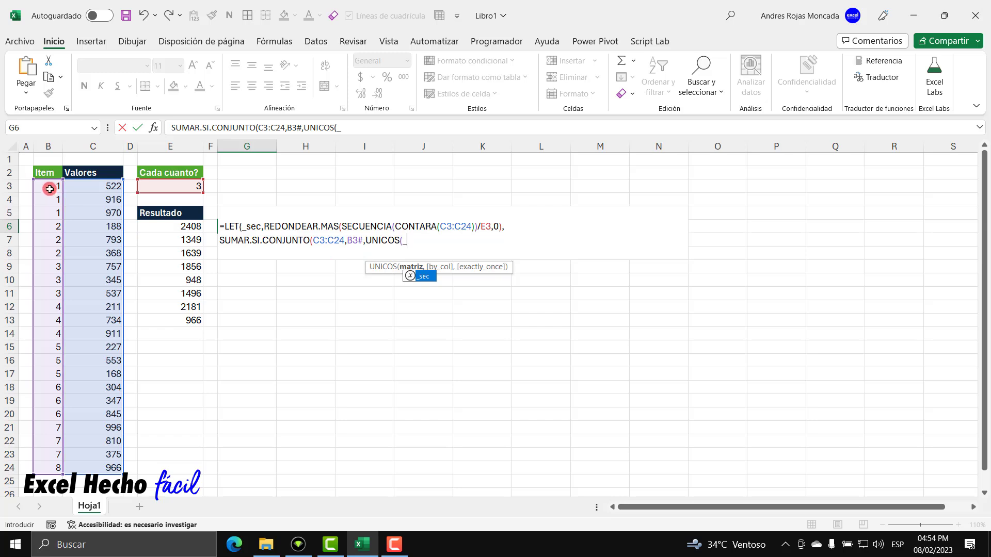
pyautogui.press('BackSpace')
# Step: Use the spilled Item range B3# as the UNICOS argument and close both functions in the G6 formula
pyautogui.moveTo(49, 187); pyautogui.dragTo(46, 464)
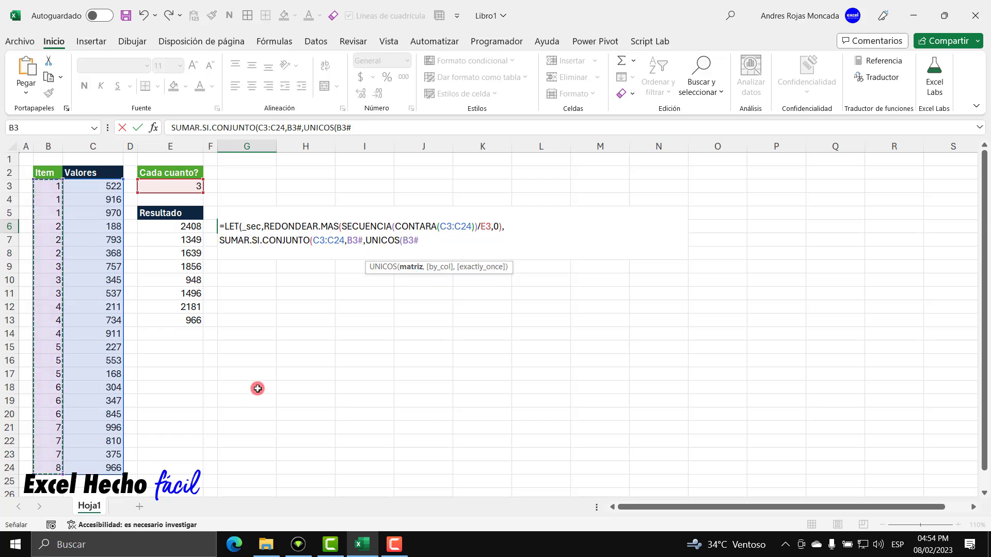
pyautogui.write(')')
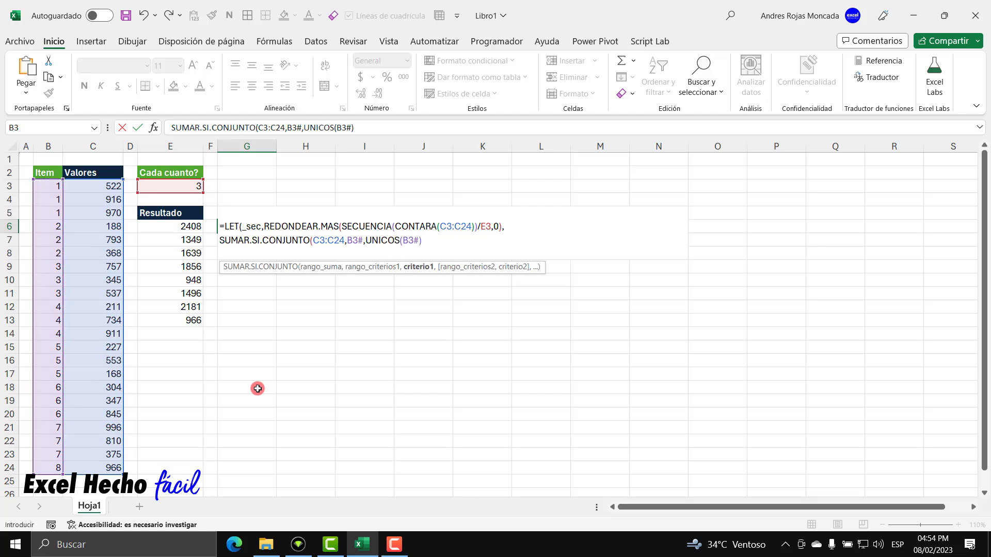
pyautogui.write(')')
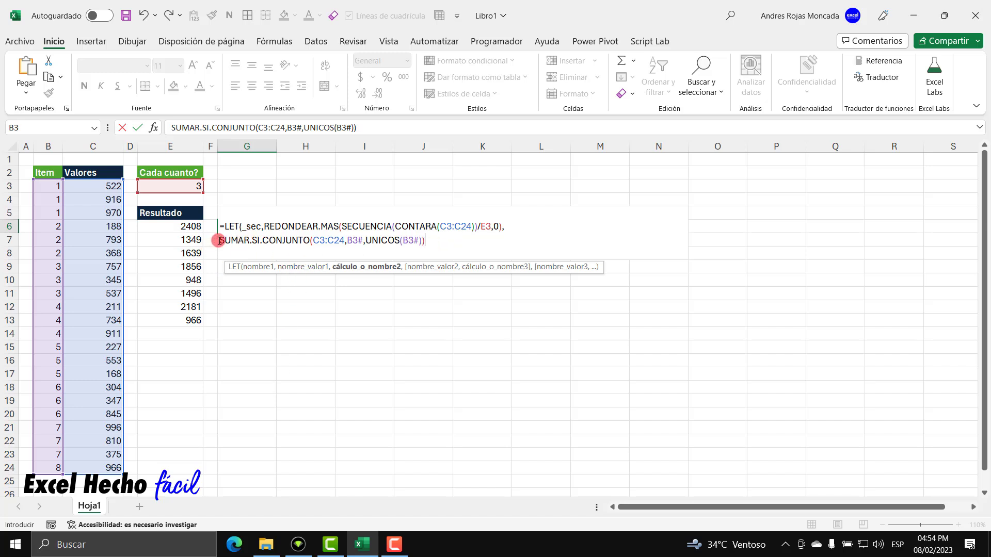
# Step: Remove the LET and _sec definition from G6 and enter =SUMAR.SI.CONJUNTO(C3:C24,B3#,UNICOS(B3#))
pyautogui.moveTo(217, 241); pyautogui.dragTo(224, 227)
pyautogui.press('BackSpace')
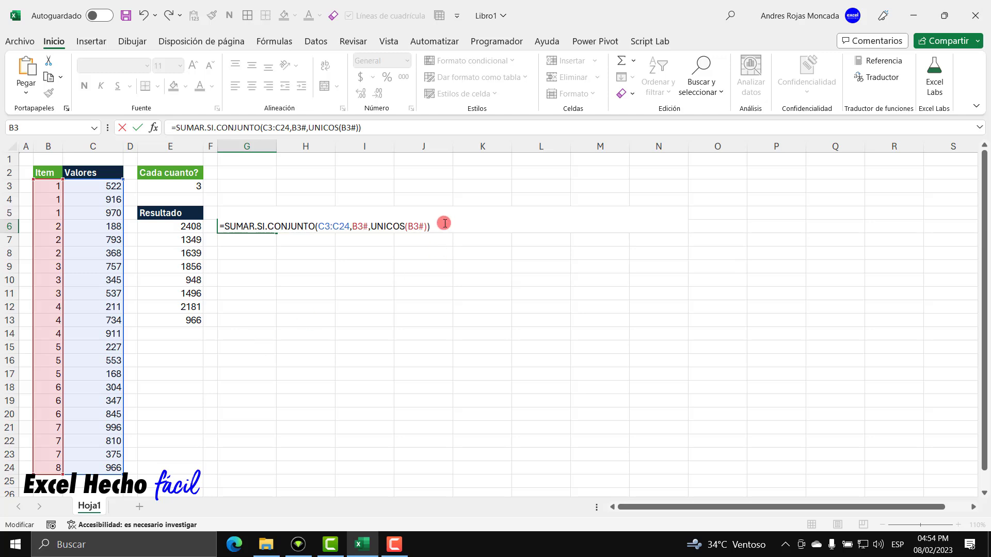
pyautogui.press('Return')
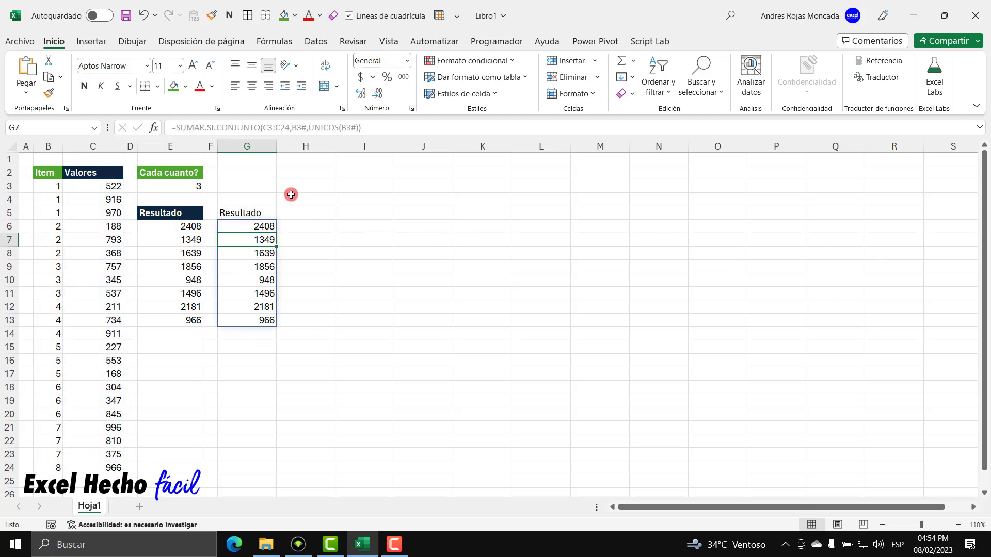
# Step: Copy the formatting of the Resultado header in E5 onto the header in G5
pyautogui.click(178, 213)
pyautogui.click(48, 93)
pyautogui.click(258, 213)
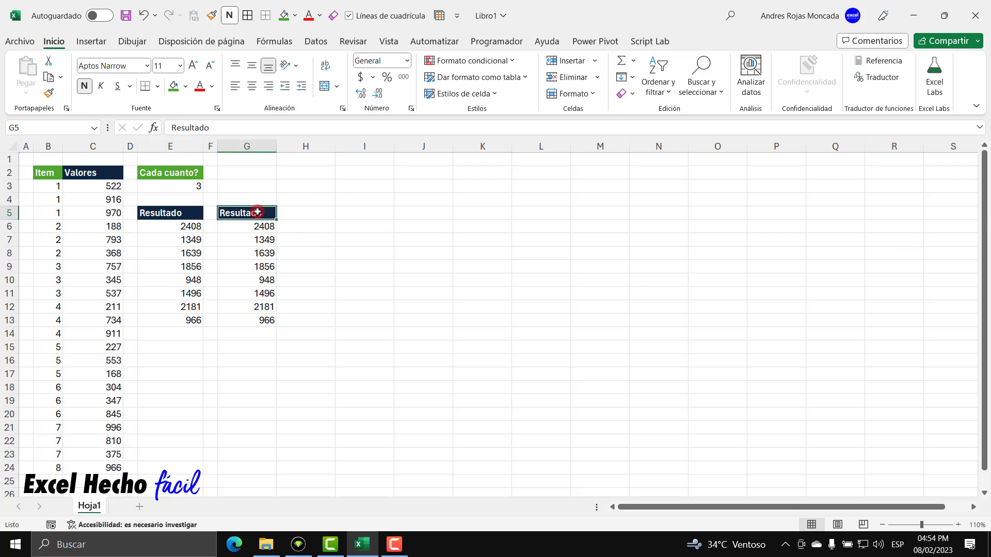
# Step: Examine the Item formula in B3 that generates the group numbers, leaving it unedited
pyautogui.click(46, 187)
pyautogui.doubleClick(42, 188)
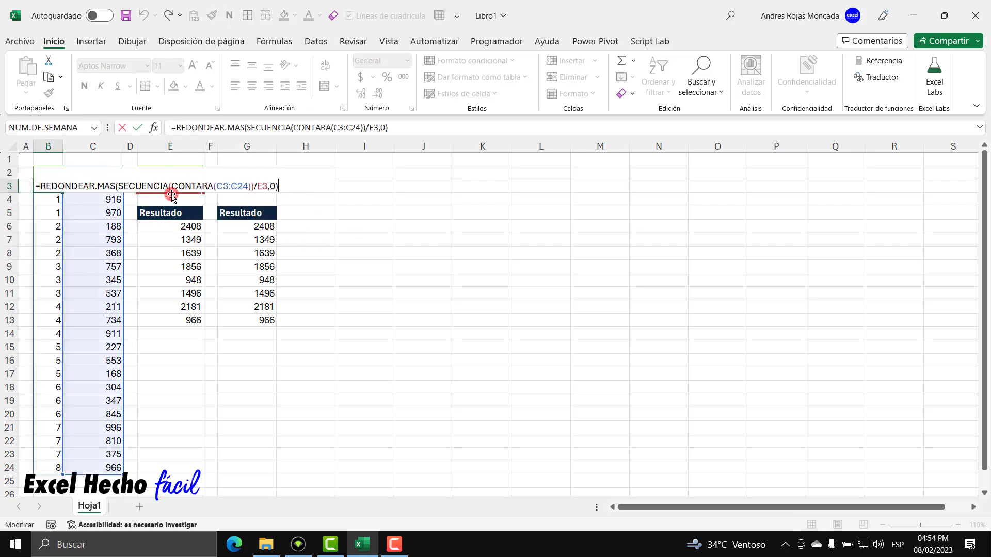
pyautogui.press('Escape')
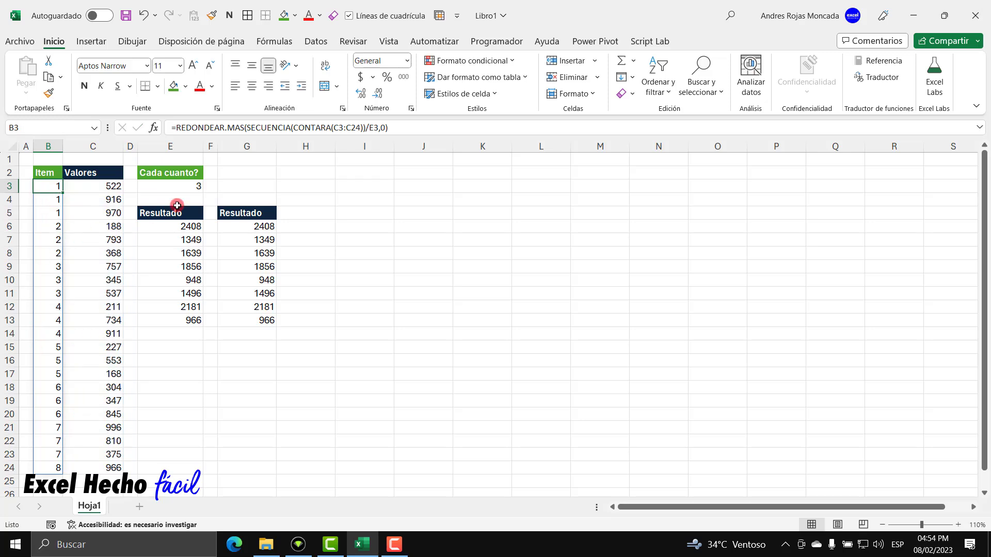
# Step: Set the width of columns E and G to 10
pyautogui.moveTo(276, 147); pyautogui.dragTo(281, 147)
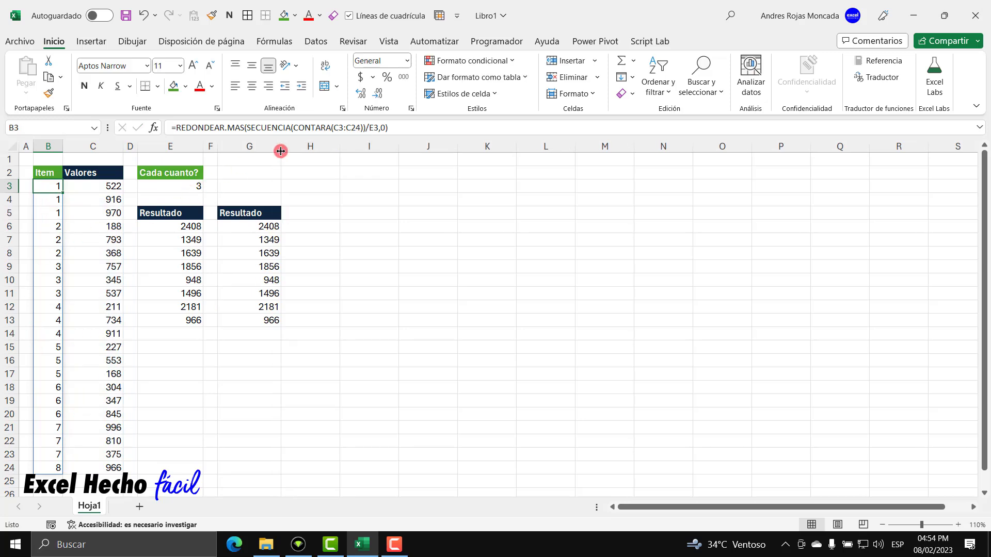
pyautogui.click(176, 148)
pyautogui.keyDown('ctrl'); pyautogui.click(237, 148); pyautogui.keyUp('ctrl')
pyautogui.rightClick(241, 148)
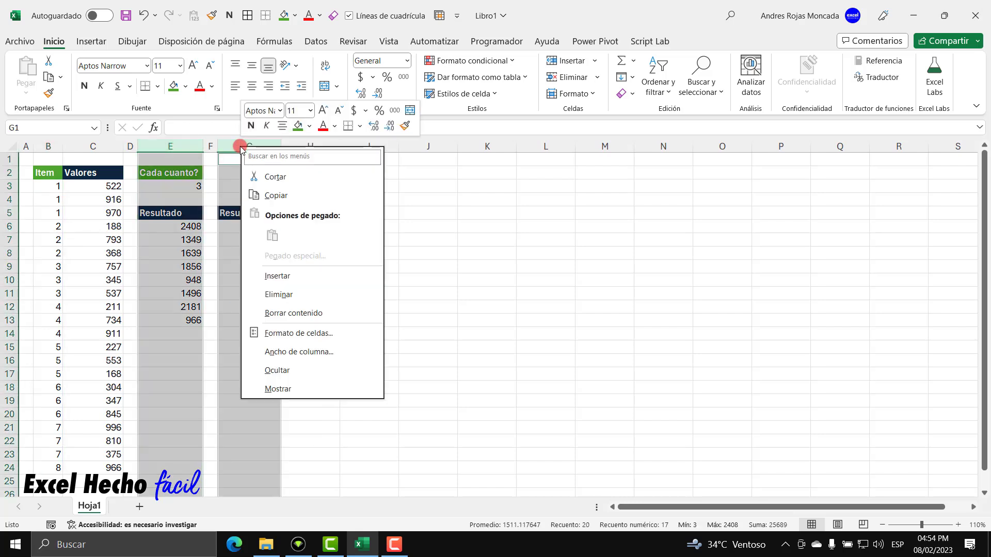
pyautogui.click(291, 351)
pyautogui.write('10')
pyautogui.press('Return')
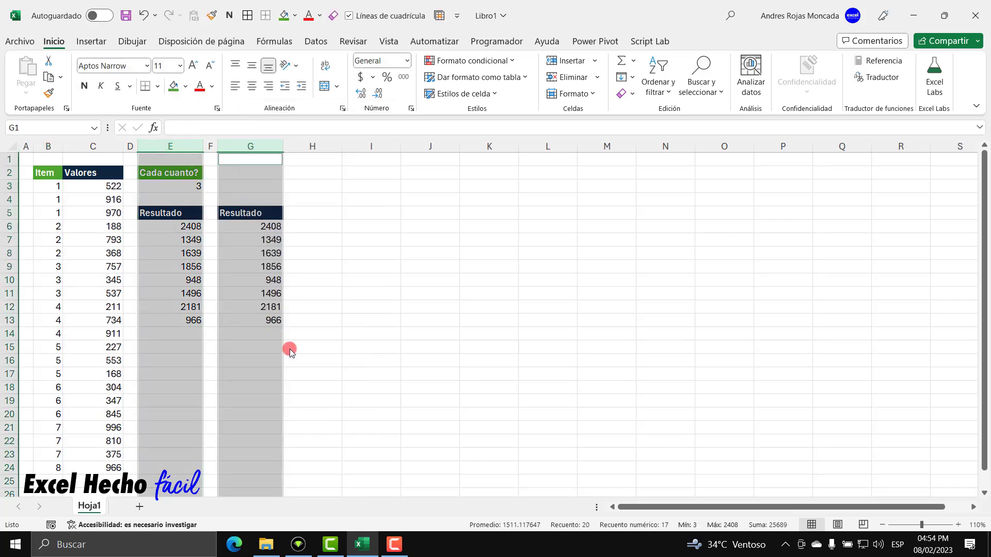
pyautogui.click(251, 175)
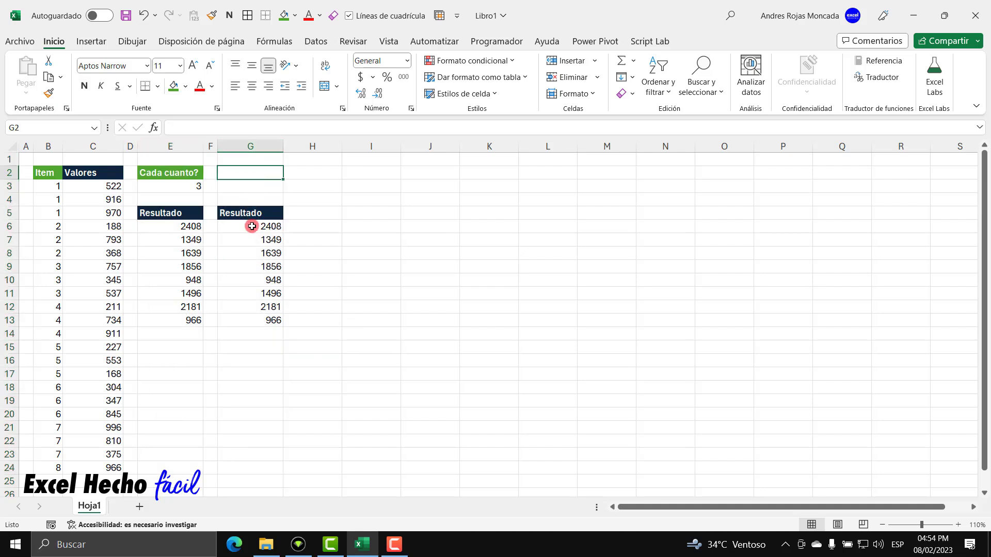
# Step: Set Cada cuanto? in E3 to 2 and compare the two Resultado columns
pyautogui.click(195, 185)
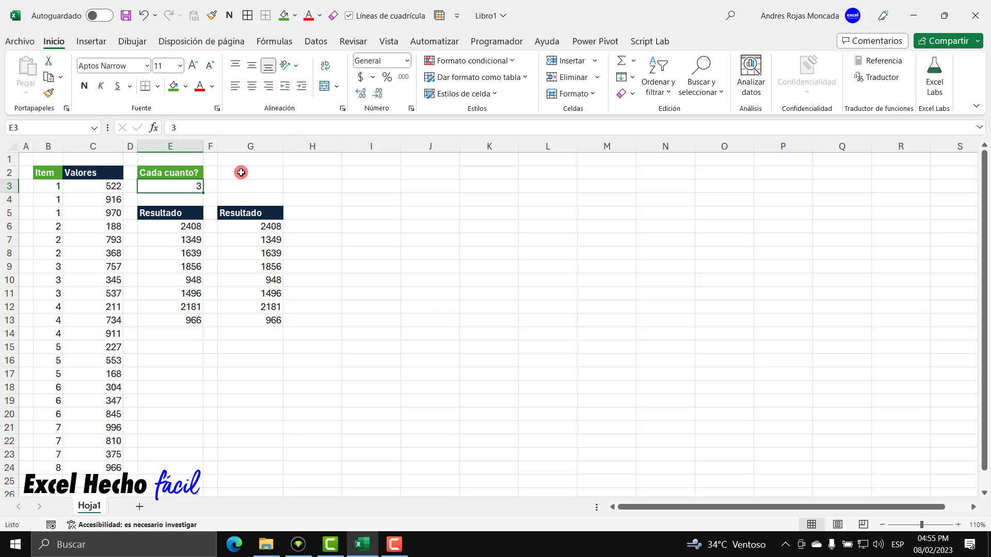
pyautogui.write('2')
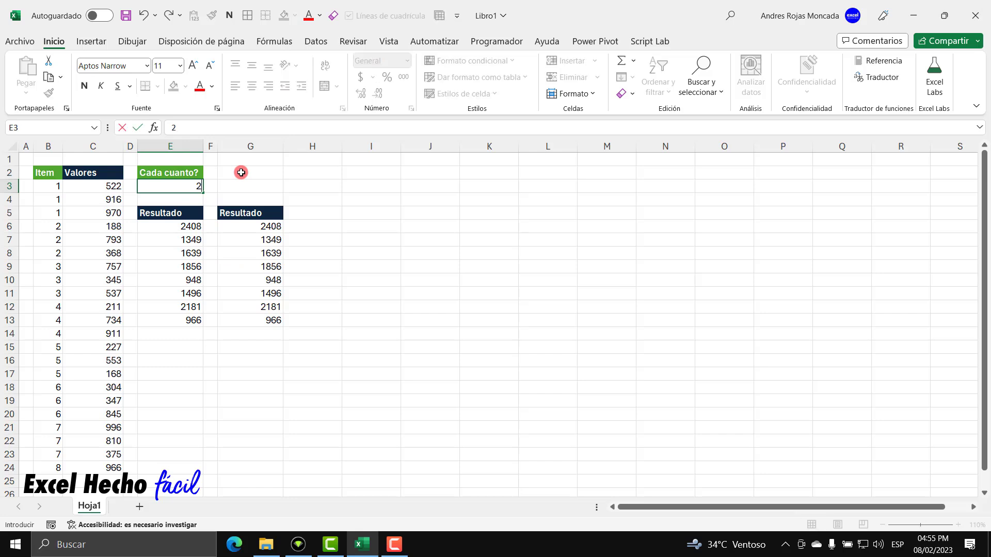
pyautogui.press('Return')
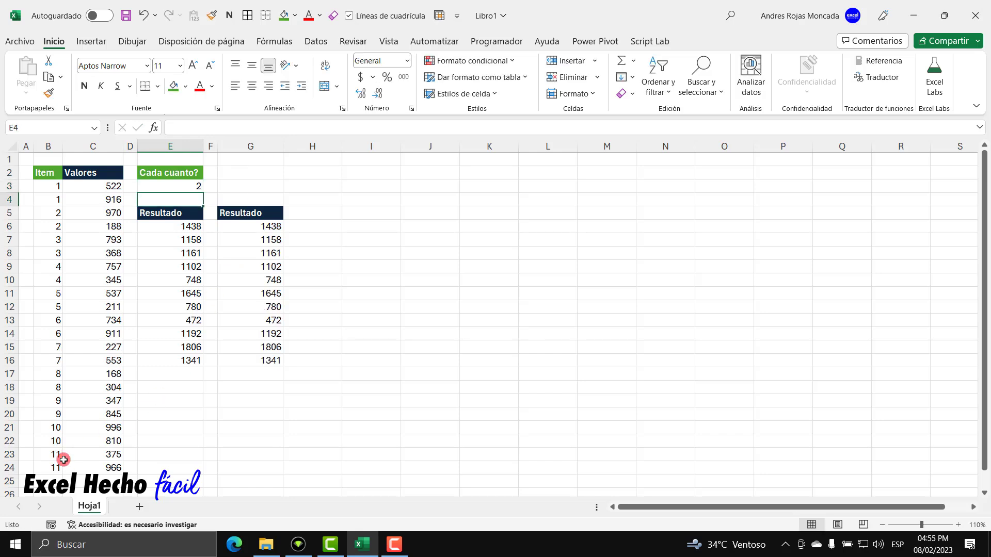
pyautogui.moveTo(173, 226); pyautogui.dragTo(178, 363)
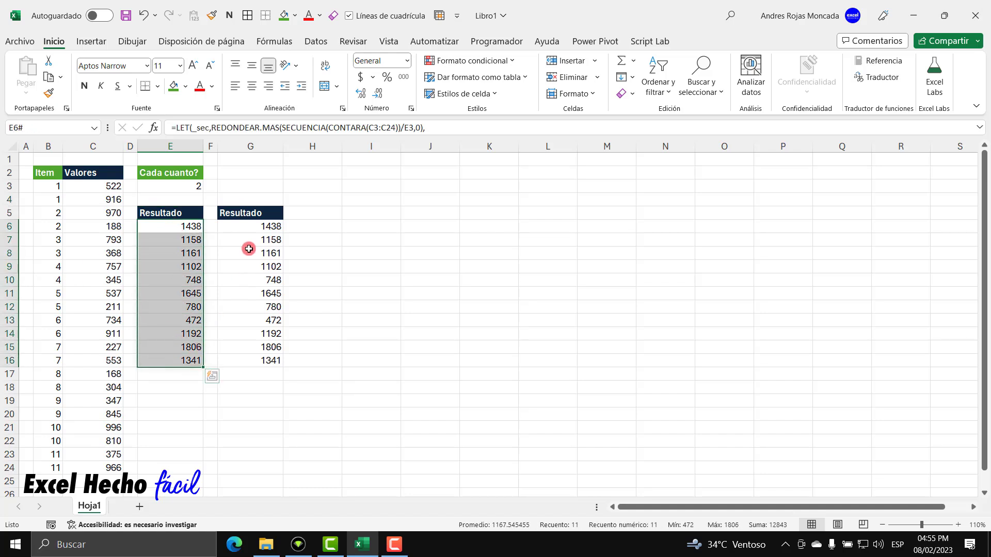
pyautogui.moveTo(250, 226); pyautogui.dragTo(250, 360)
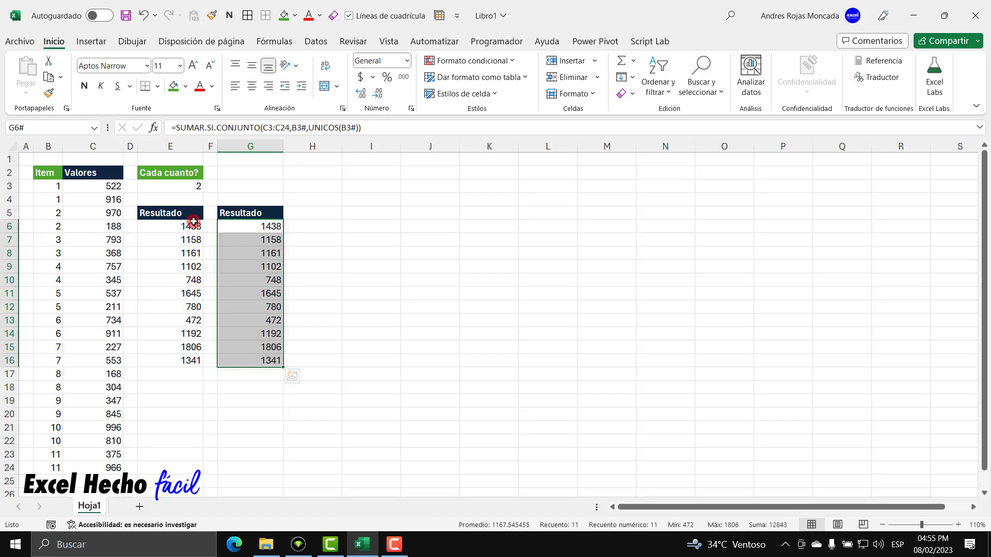
# Step: Test both Resultado formulas with Cada cuanto? set to 4 and to 5
pyautogui.click(189, 187)
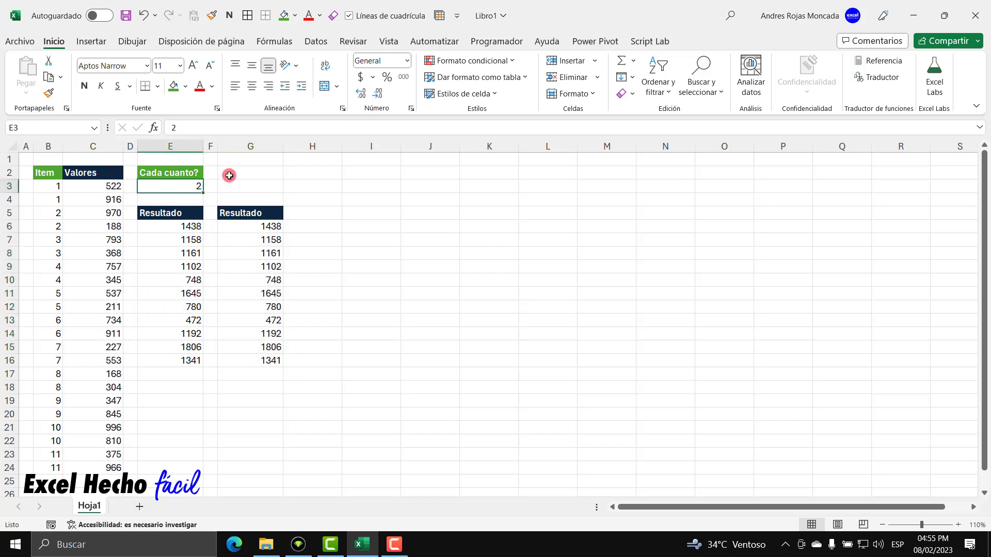
pyautogui.write('4')
pyautogui.hotkey('ctrl', 'Return')
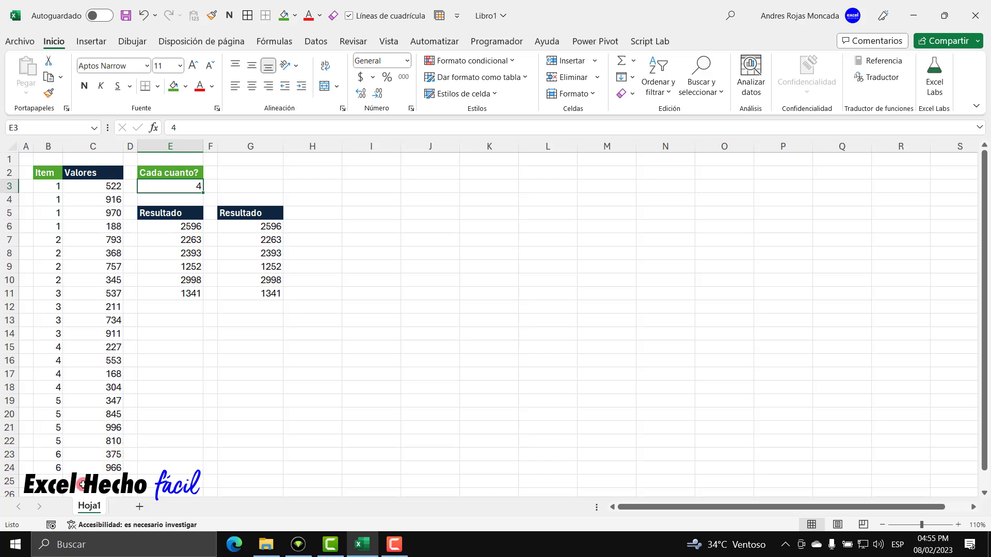
pyautogui.write('5')
pyautogui.hotkey('ctrl', 'Return')
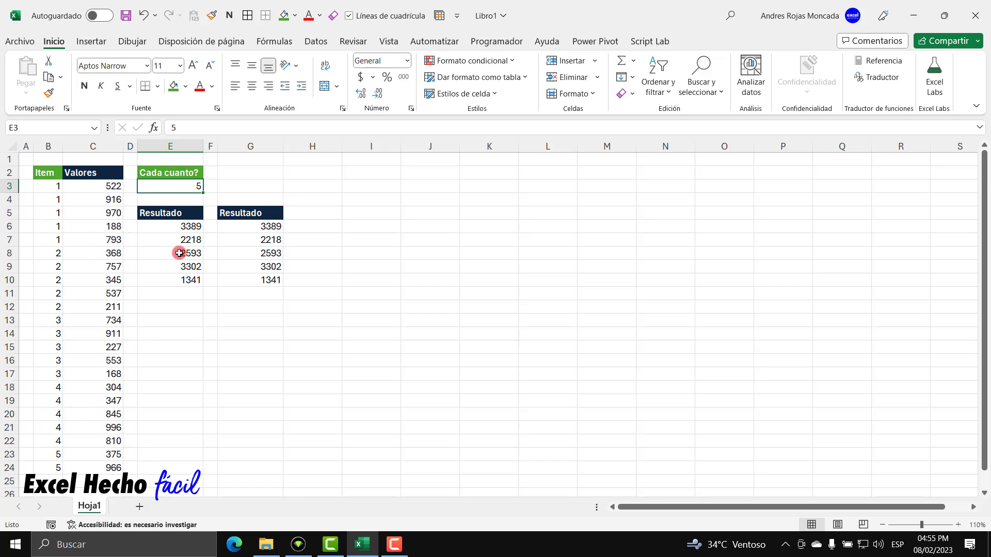
# Step: Set Cada cuanto? in E3 to 3 and select the LET formula cell E6
pyautogui.write('3')
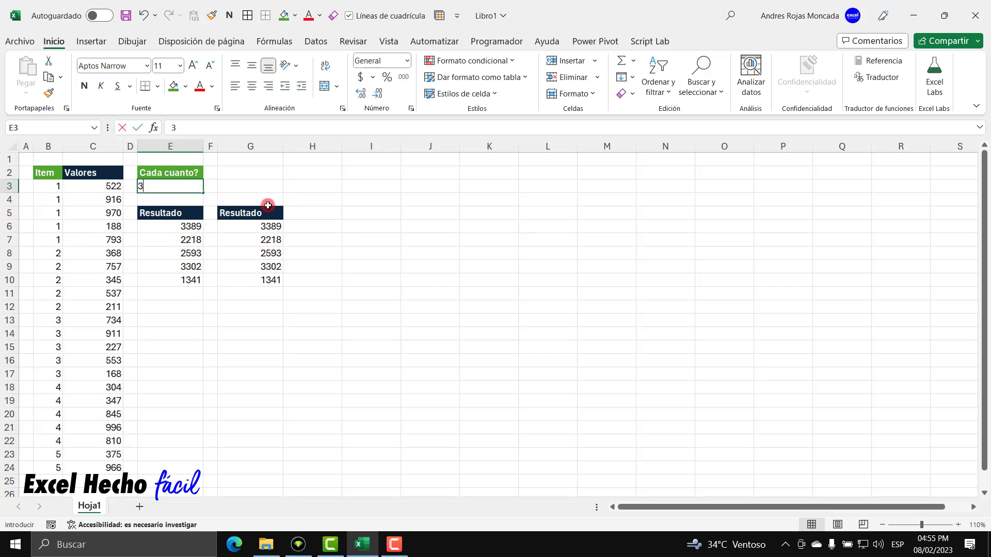
pyautogui.hotkey('ctrl', 'Return')
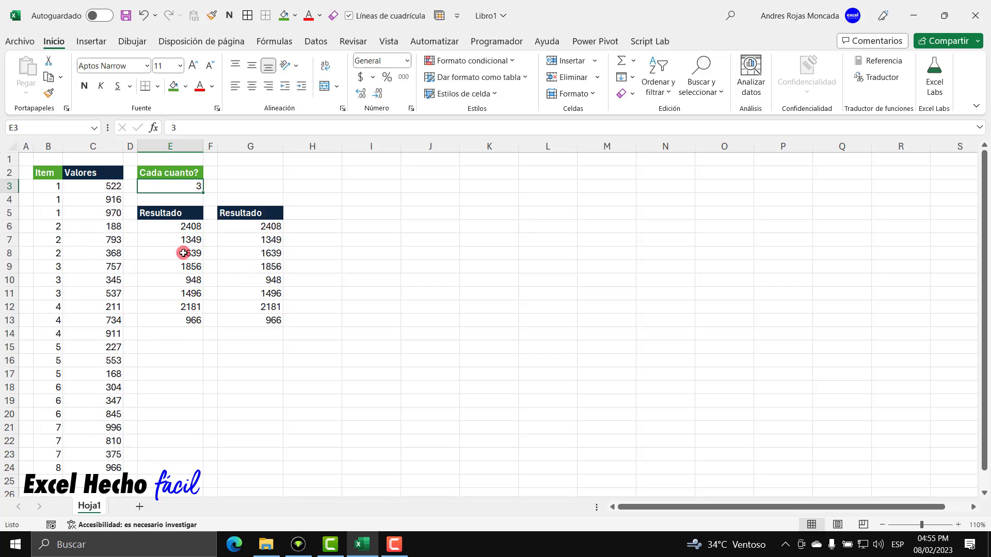
pyautogui.click(183, 226)
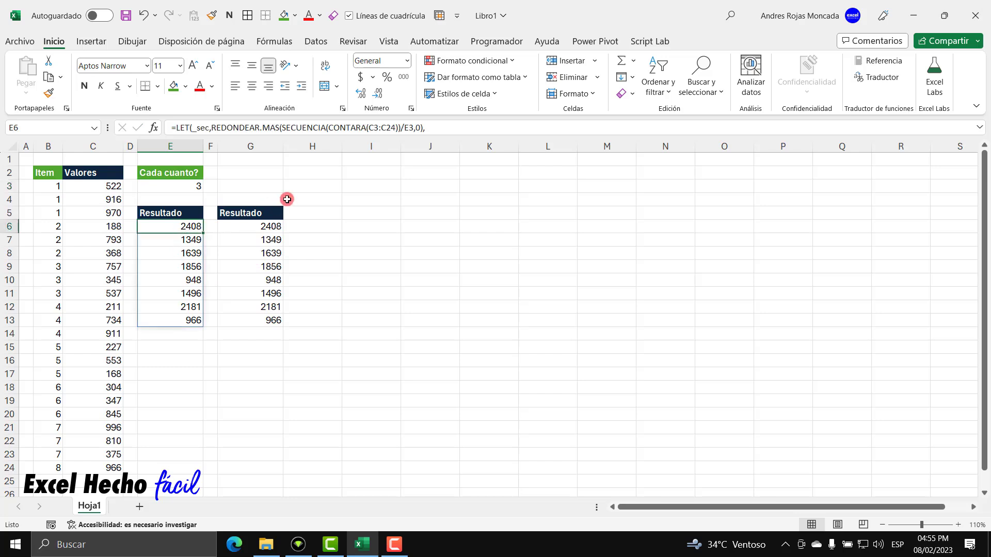
# Step: Review the LET formula in E6, the SUMAR.SI.CONJUNTO formula in G6 and the REDONDEAR.MAS formula in B3 without editing them
pyautogui.press('F2')
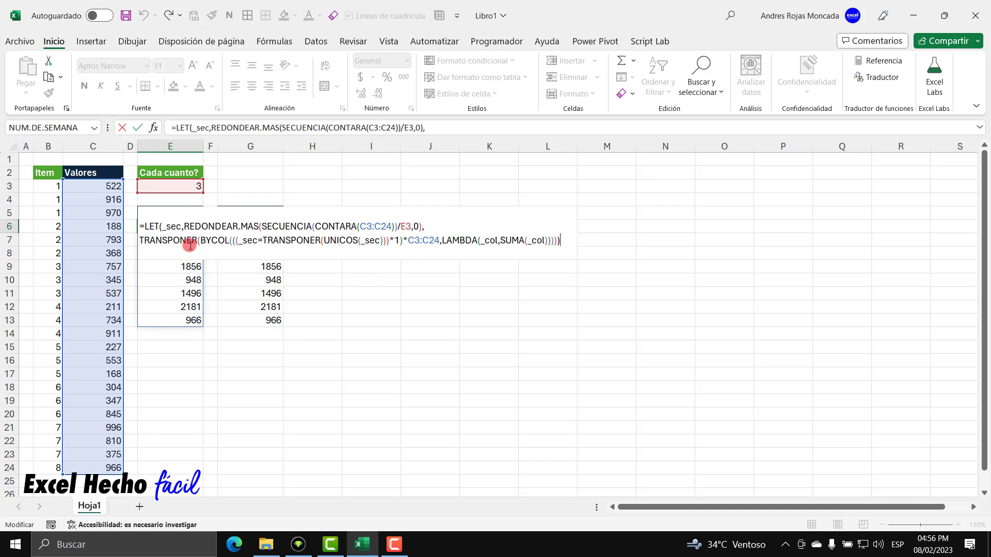
pyautogui.press('Escape')
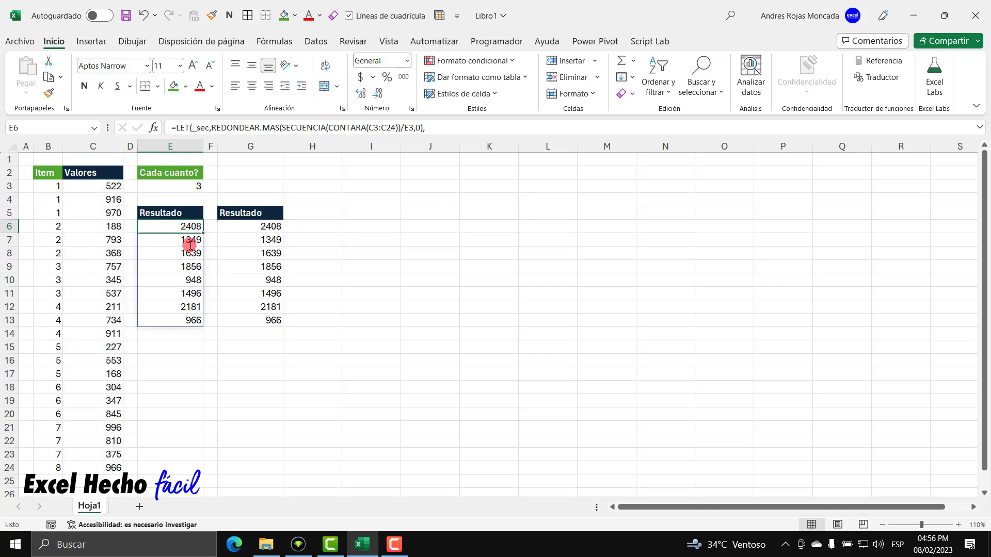
pyautogui.click(248, 226)
pyautogui.doubleClick(248, 226)
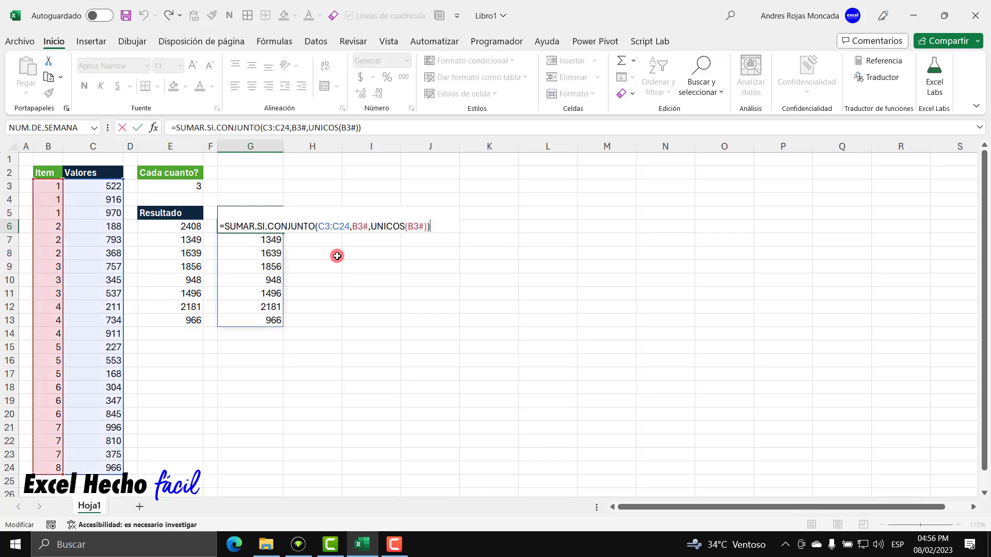
pyautogui.press('Escape')
pyautogui.click(46, 187)
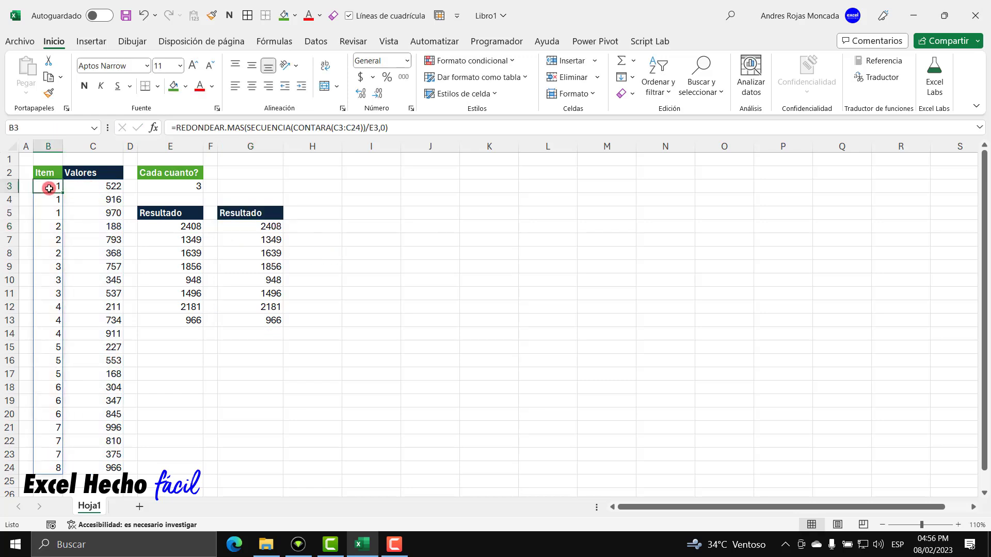
pyautogui.doubleClick(46, 187)
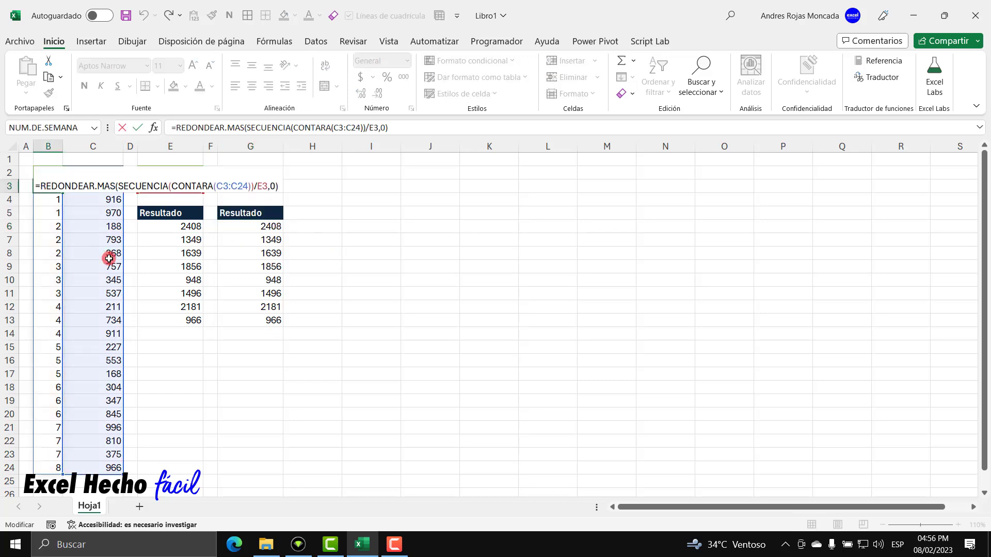
pyautogui.press('Escape')
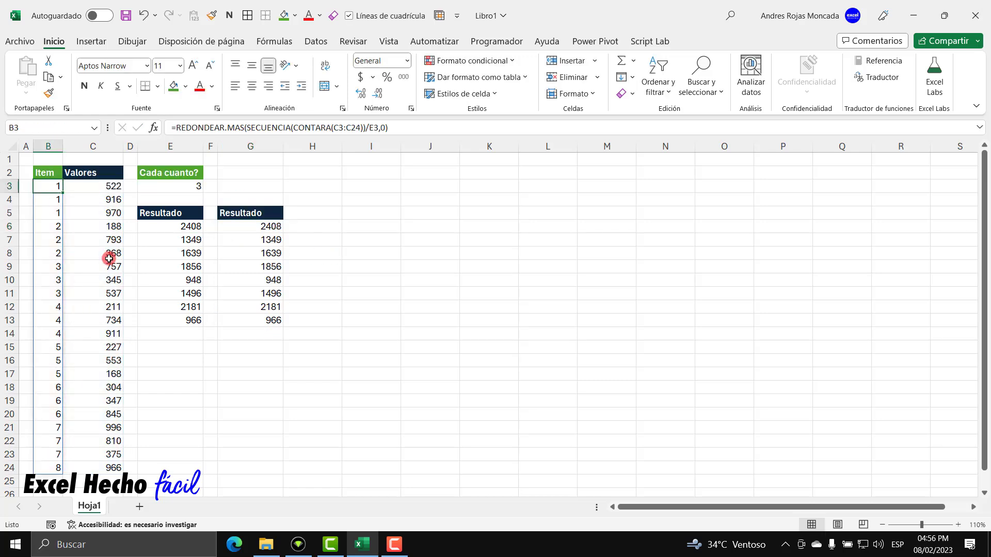
pyautogui.click(237, 174)
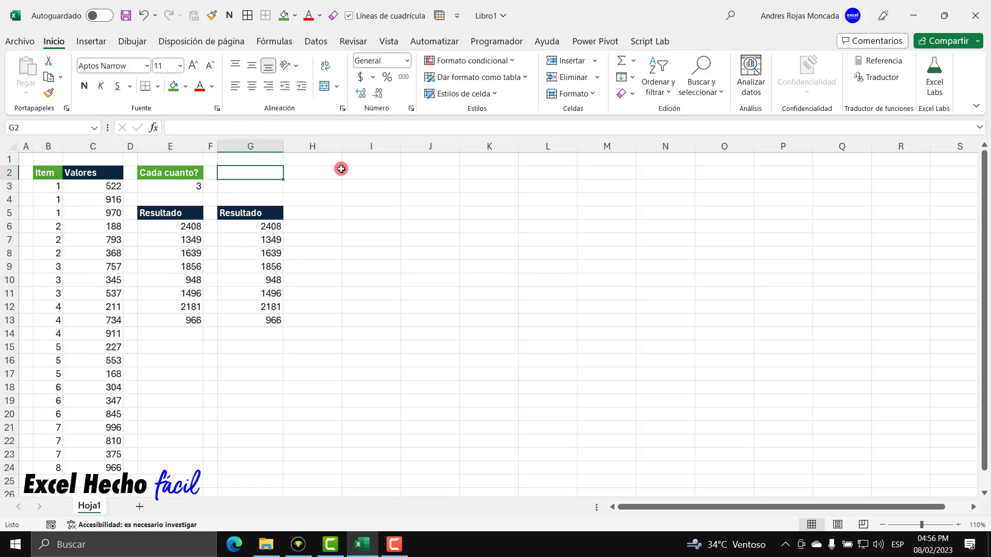